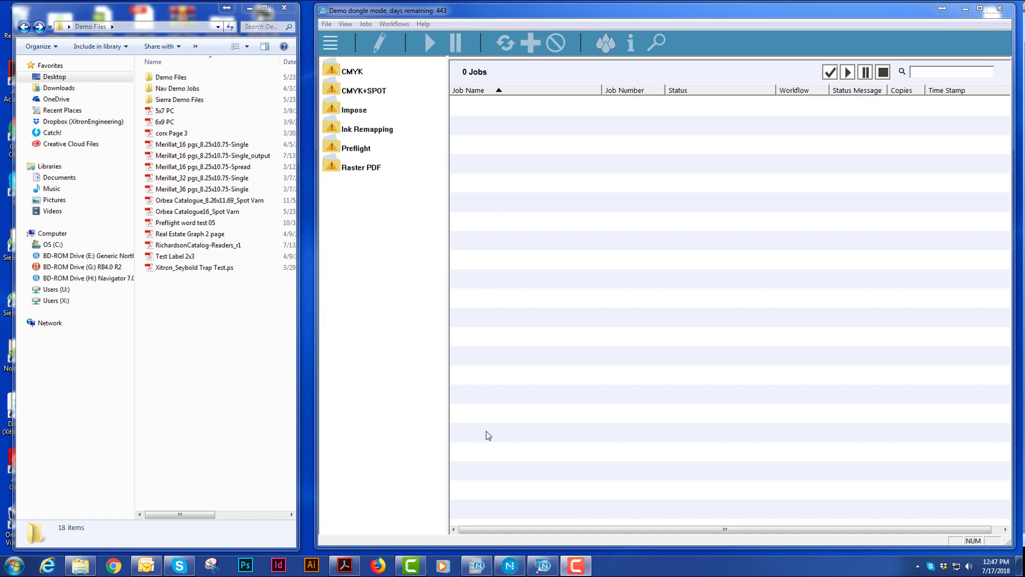
Step: Check the Navigator Server log and page setups list, then hide the SOAR and output controller windows
click(477, 565)
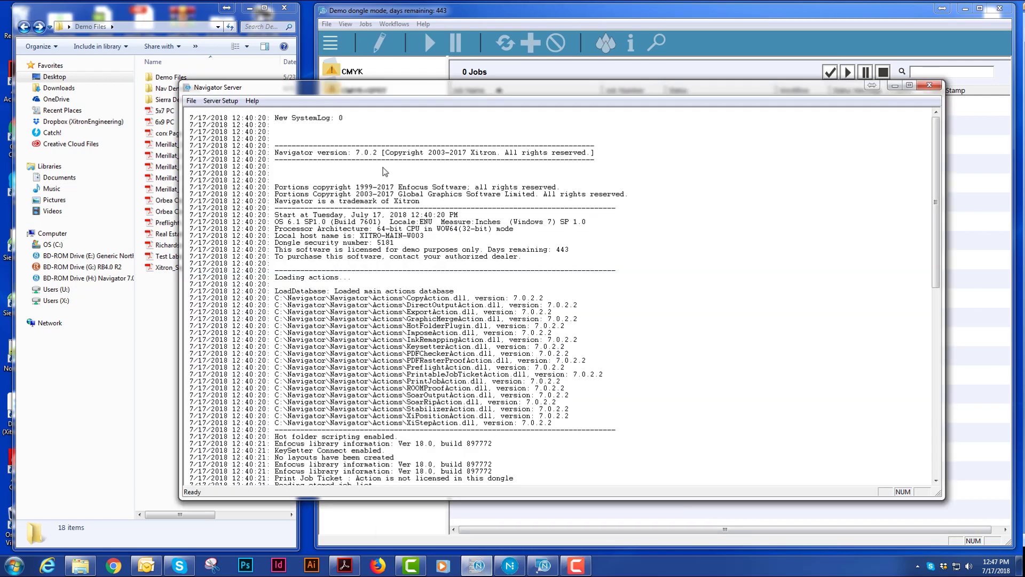
click(894, 85)
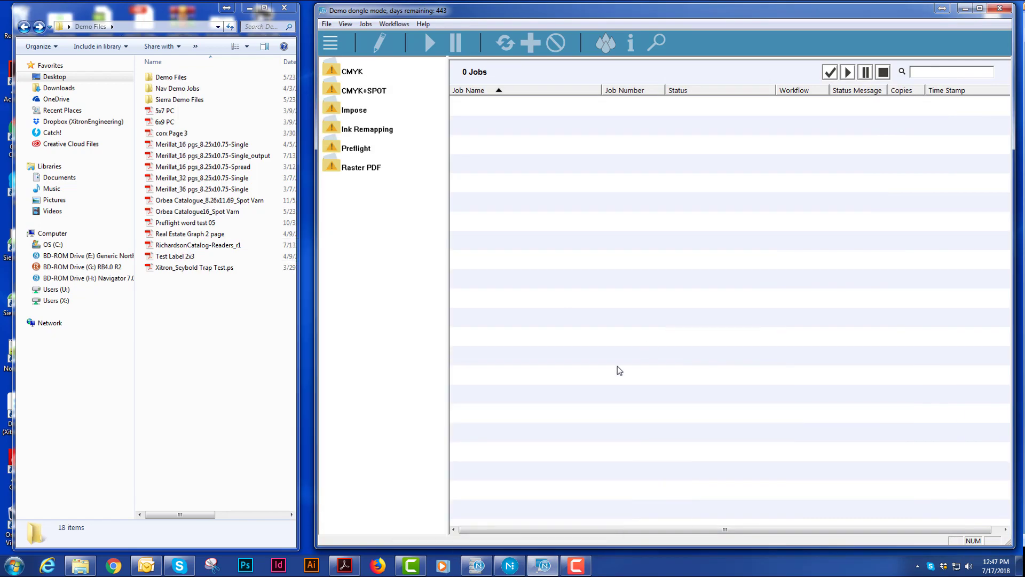
click(514, 571)
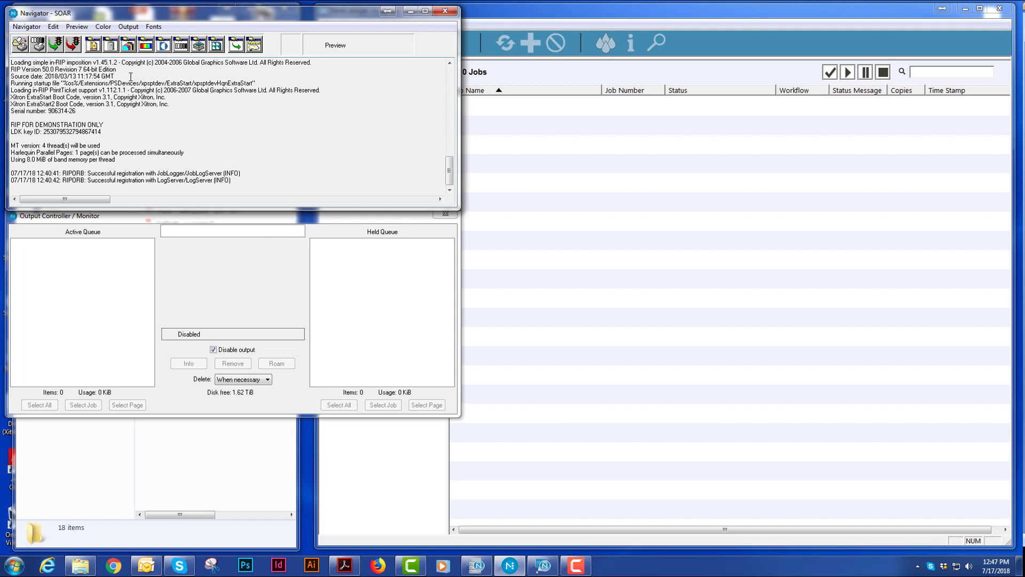
click(92, 44)
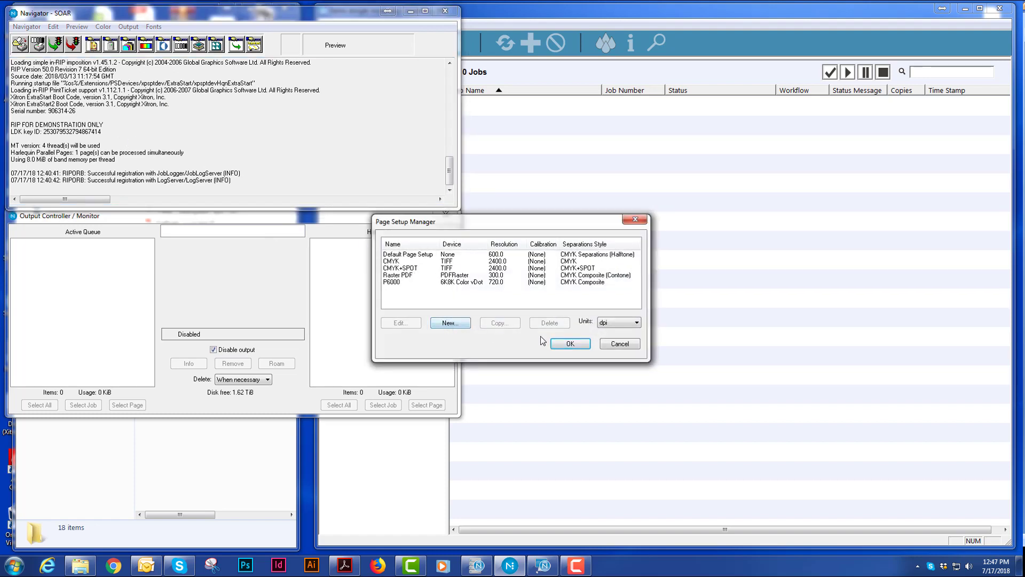
click(583, 347)
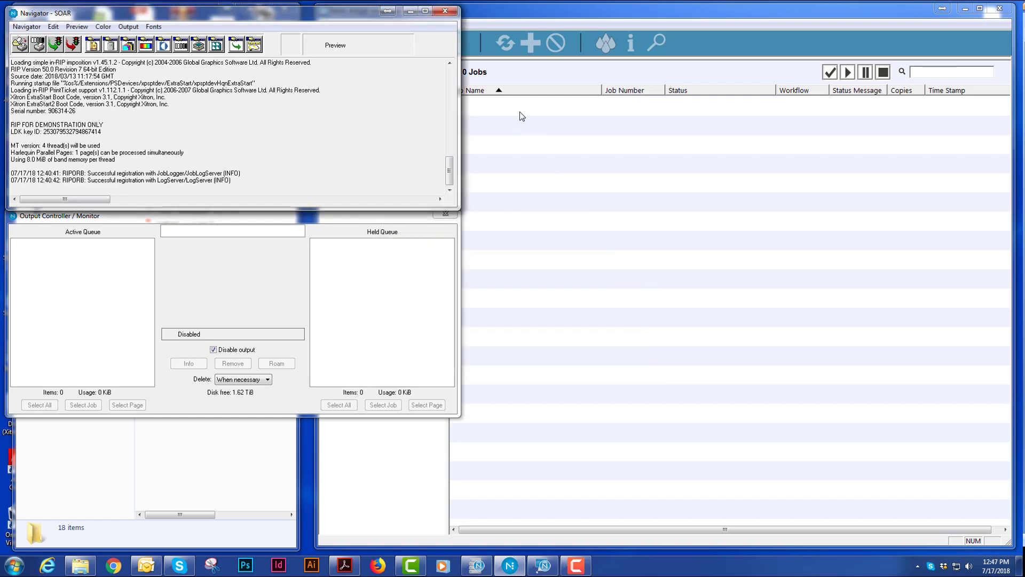
click(410, 11)
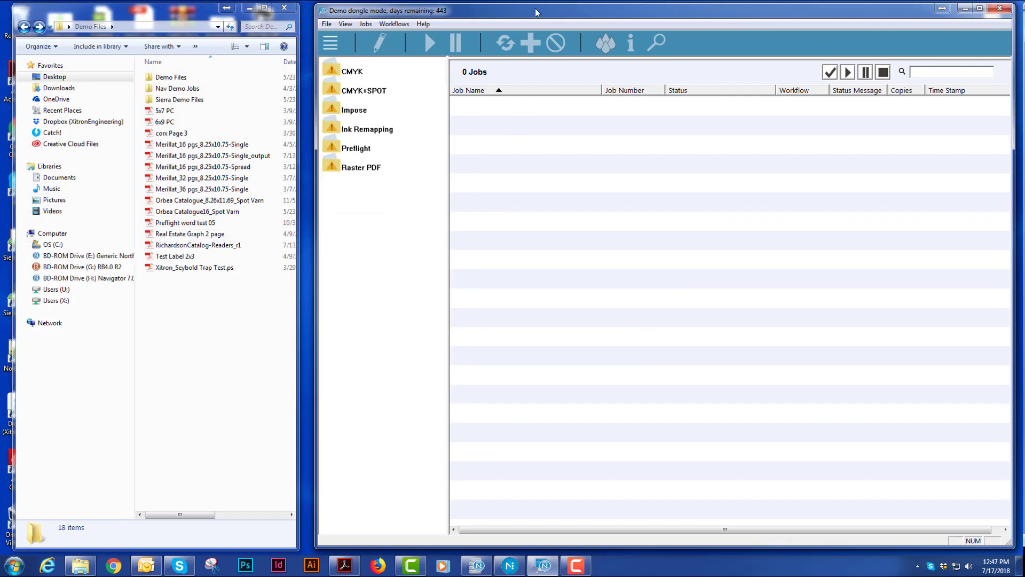
Step: Show the CMYK workflow's processing steps and open the Nav Demo Jobs folder with its 15 items
drag(537, 12, 532, 12)
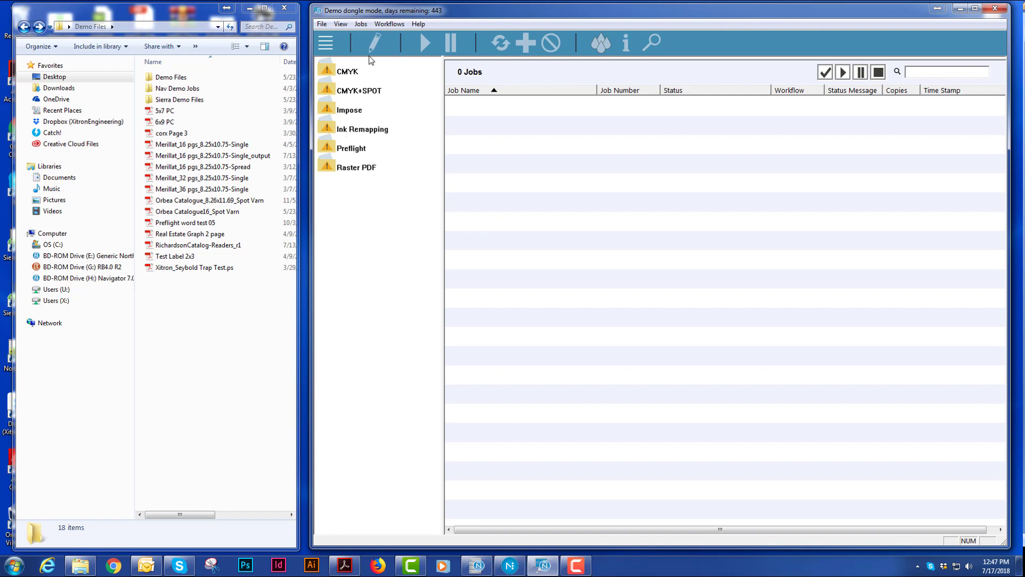
click(345, 74)
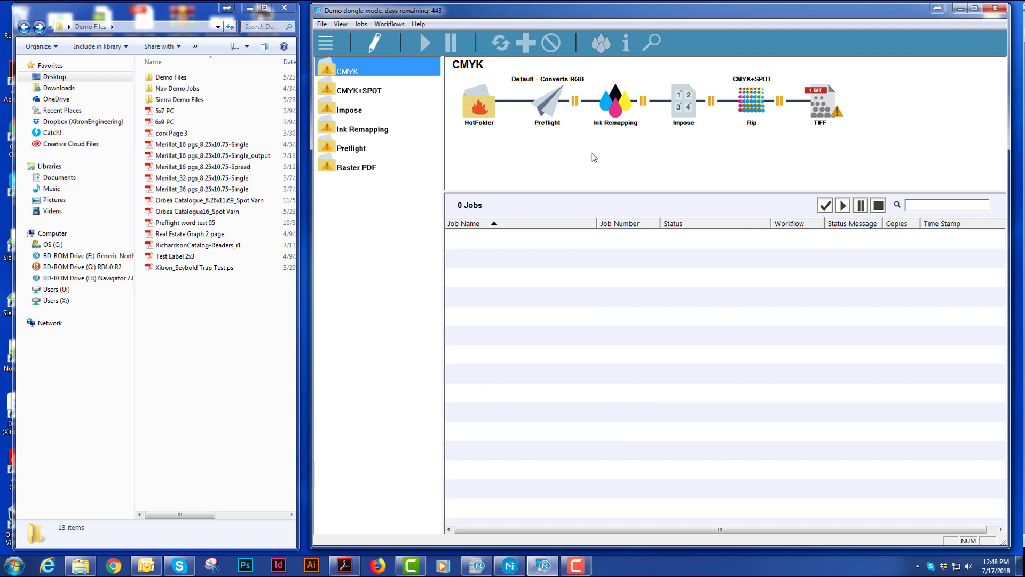
double_click(172, 88)
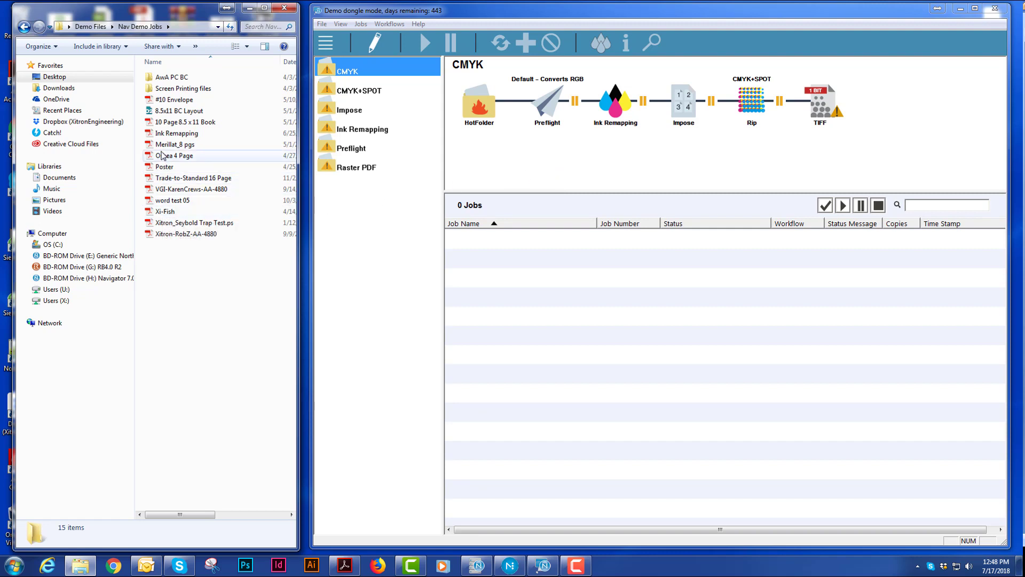
Step: Drop Merillat_8 pgs onto CMYK and open the Preflight step's PreflightReport.pdf
drag(163, 149, 688, 154)
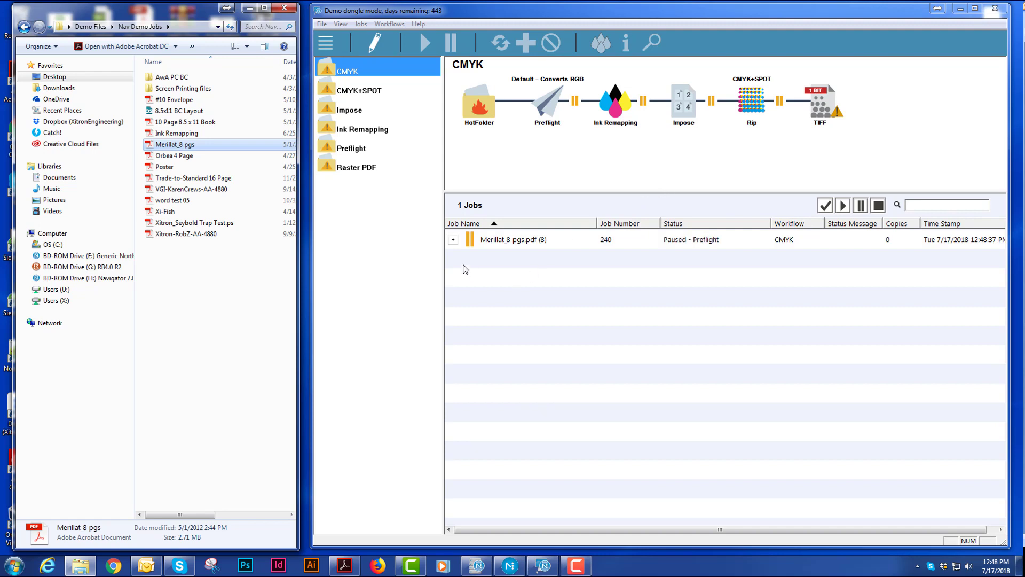
click(452, 240)
click(470, 278)
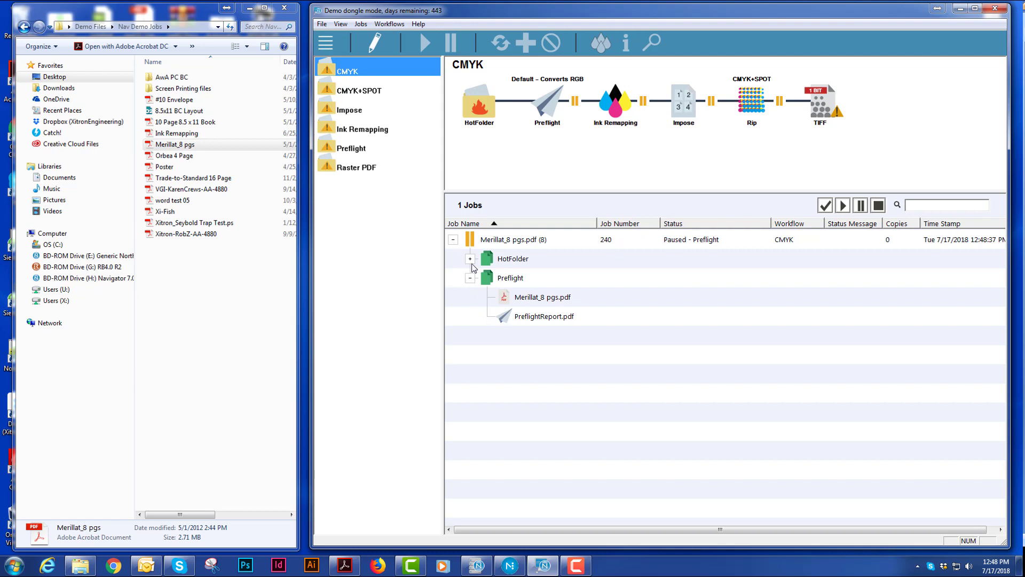
double_click(531, 317)
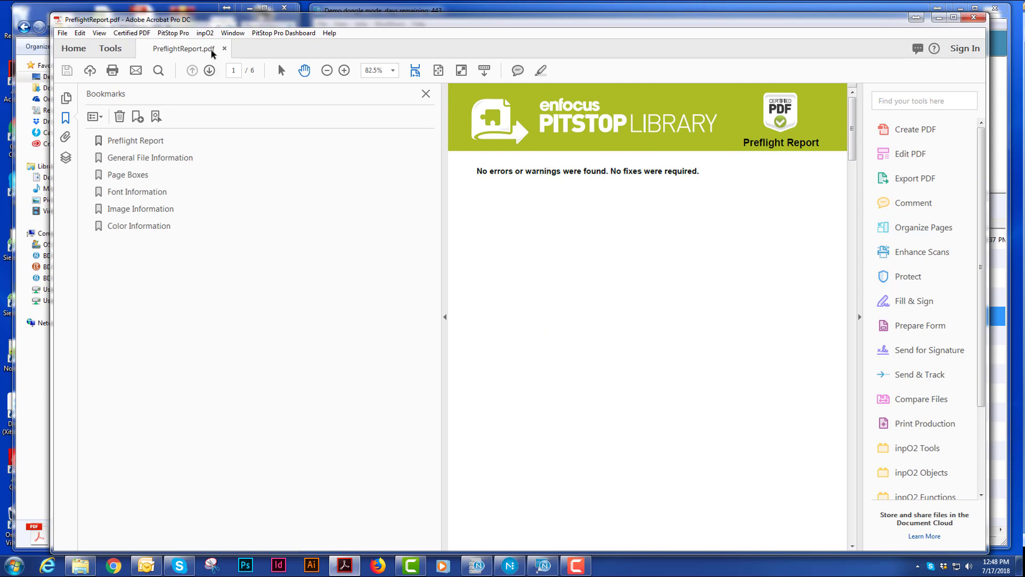
Step: Close the error-free PreflightReport.pdf, minimize Acrobat, and collapse the Merillat job row in Navigator
key(ctrl+w)
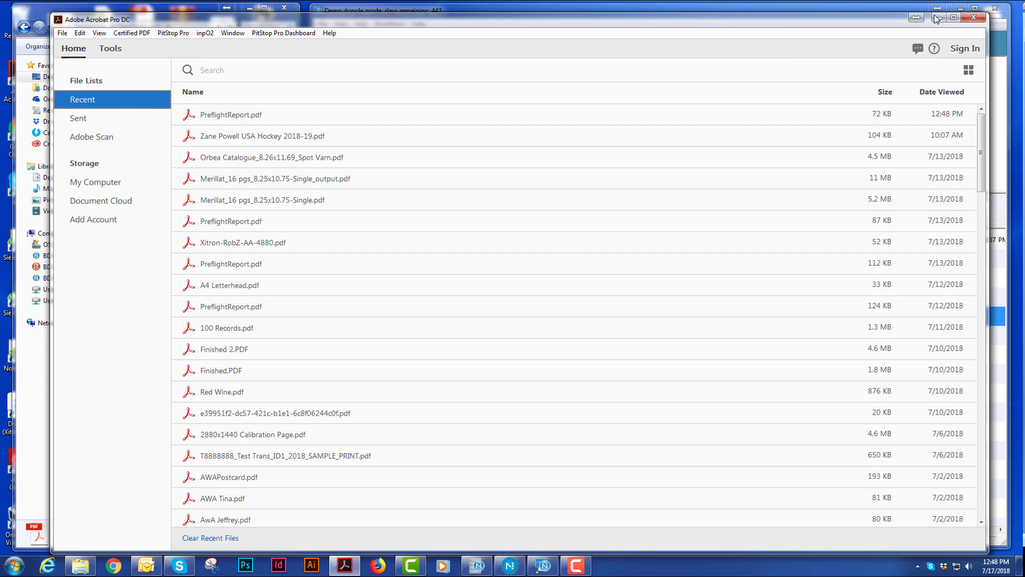
click(939, 17)
double_click(497, 239)
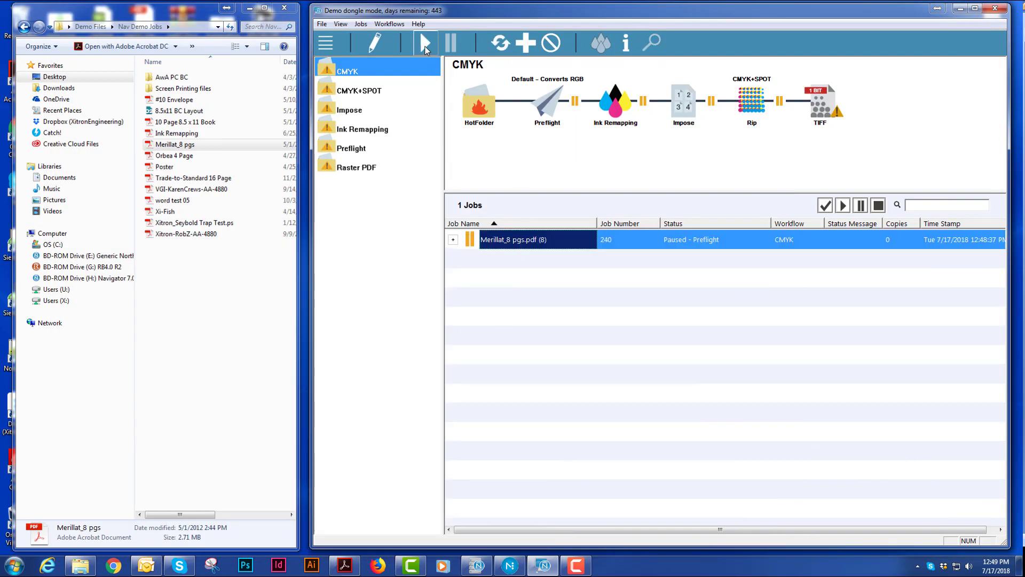
Step: Resume the job past Ink Remapping and open the Impose step's Merillat_8 pgs.pdf
click(425, 43)
click(453, 239)
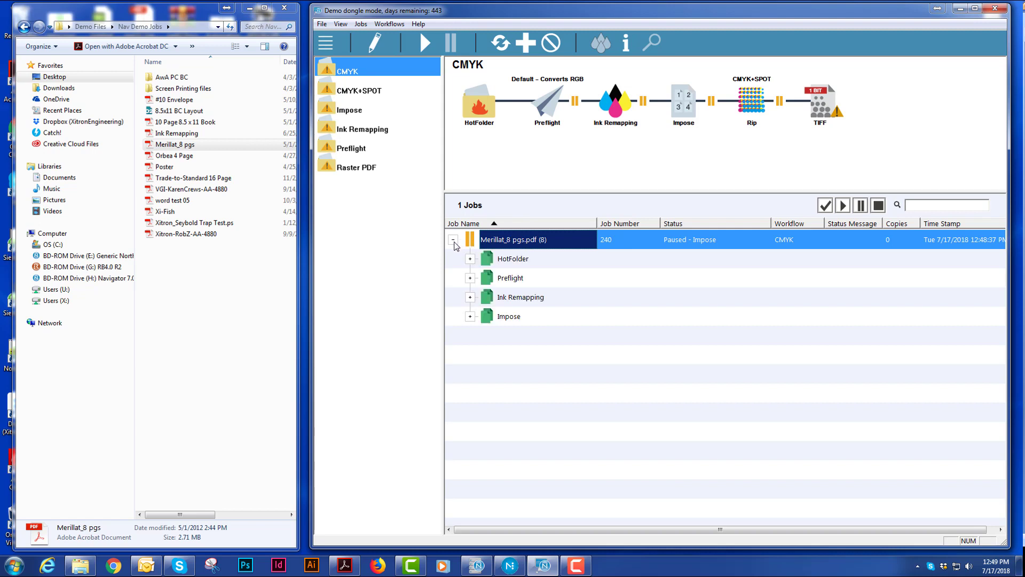
click(470, 316)
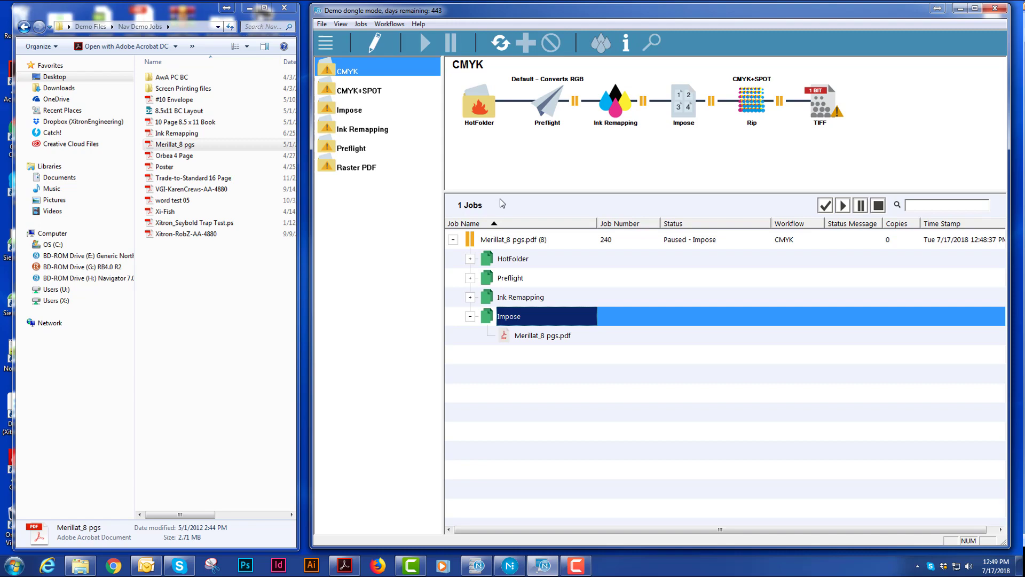
click(550, 337)
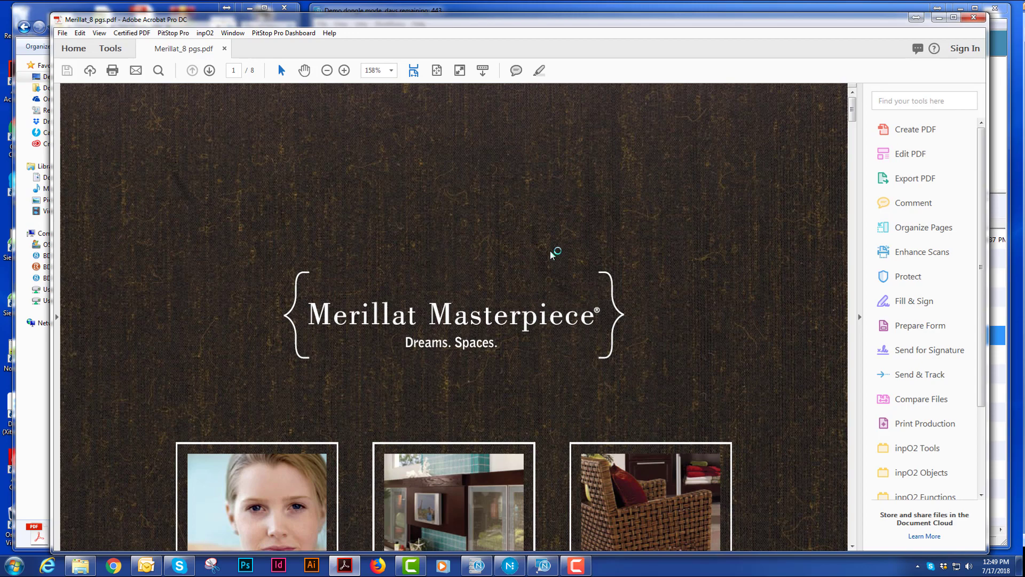
Step: Start the inpO2 wizard, keep Saddle Stitching, and accept the 25x19 in sheet definition
click(62, 34)
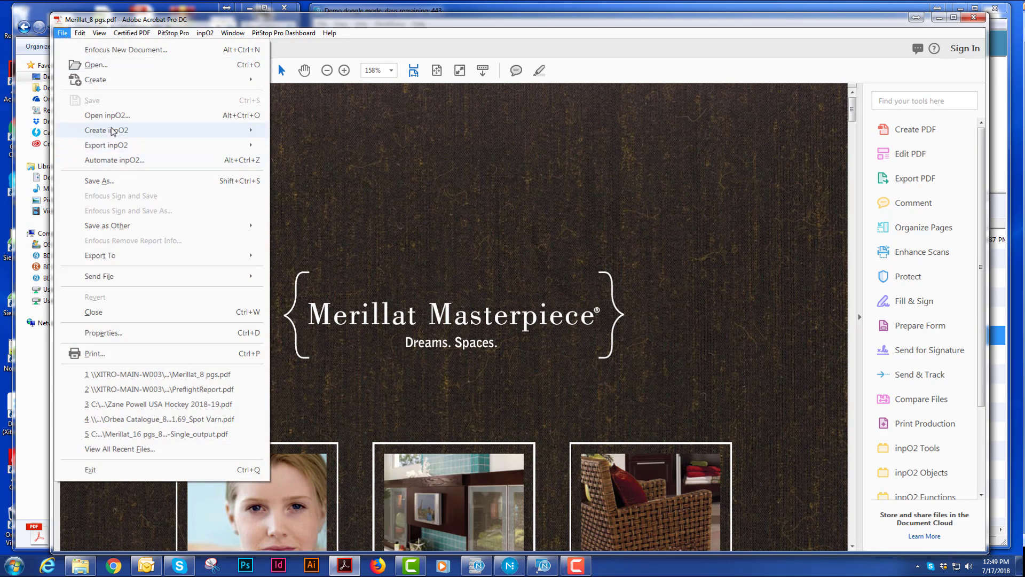
mouse_move(114, 130)
click(330, 199)
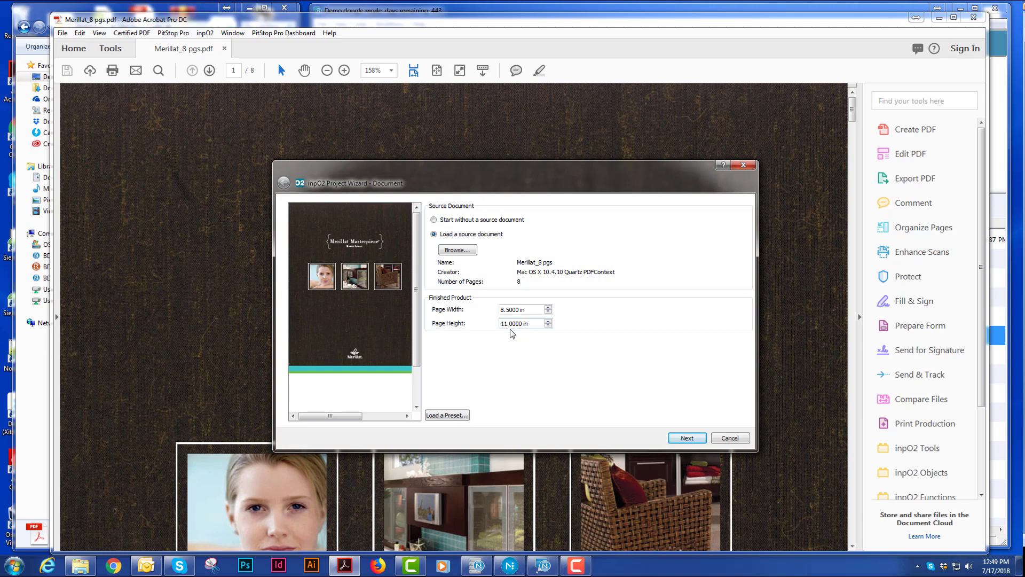
click(522, 312)
click(687, 438)
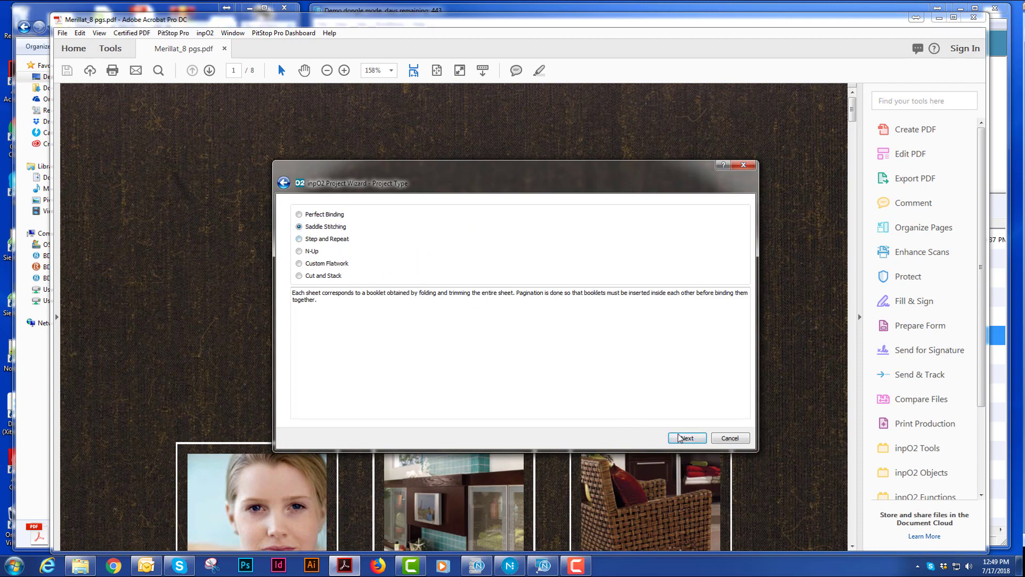
click(687, 438)
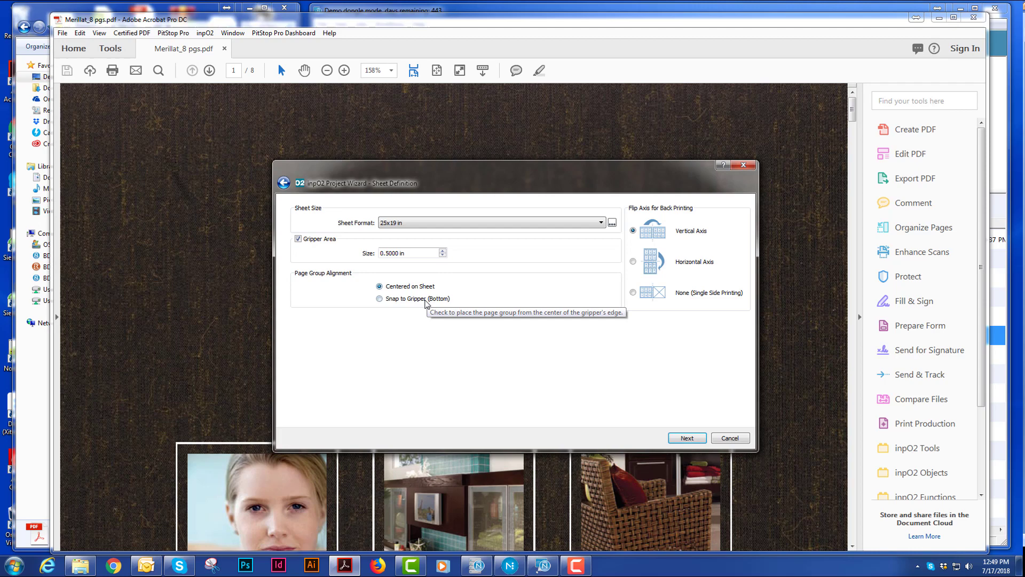
click(412, 299)
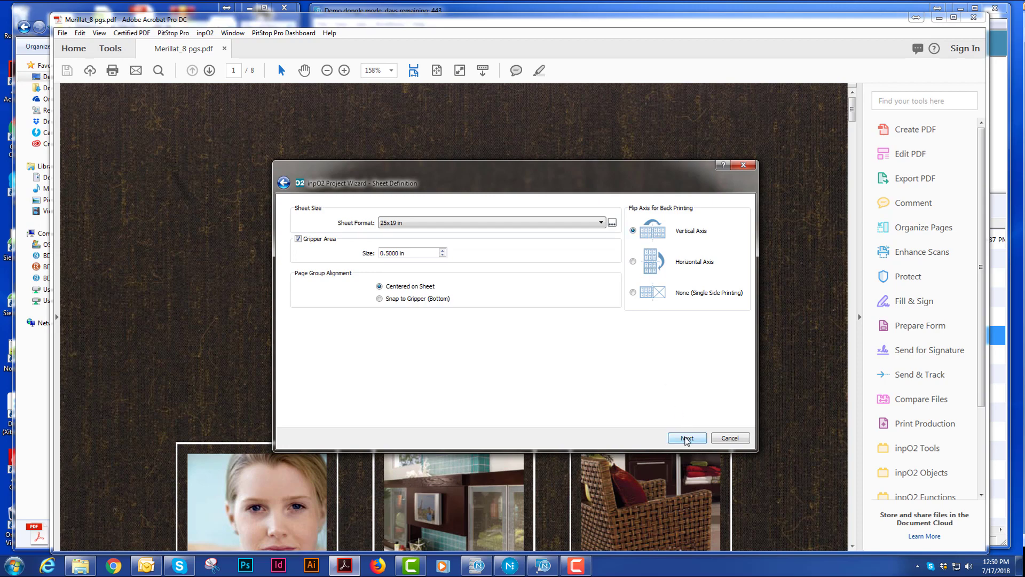
key(Return)
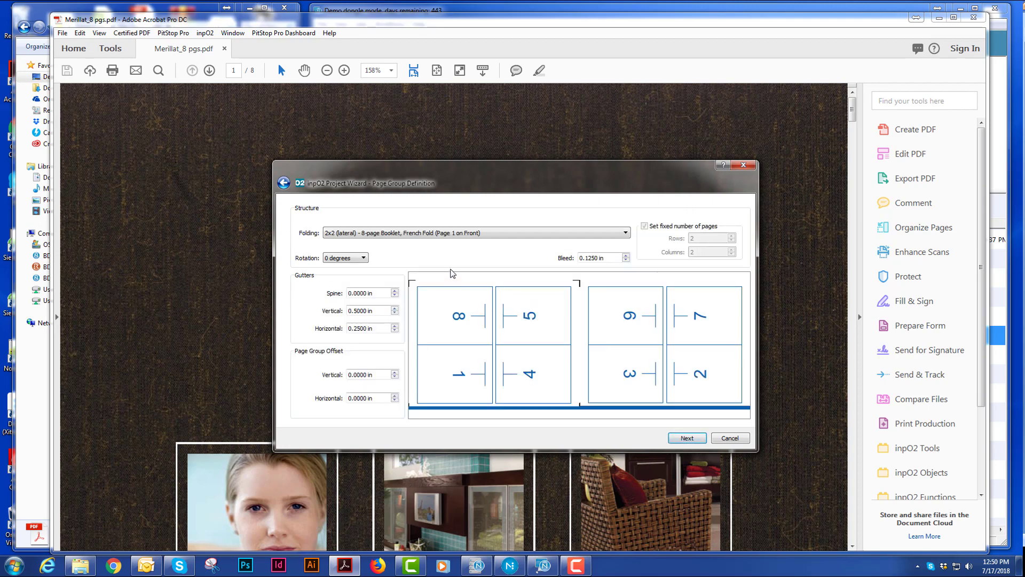
Step: Keep the 2x2 (lateral) French Fold layout and advance to the Marks page
click(430, 235)
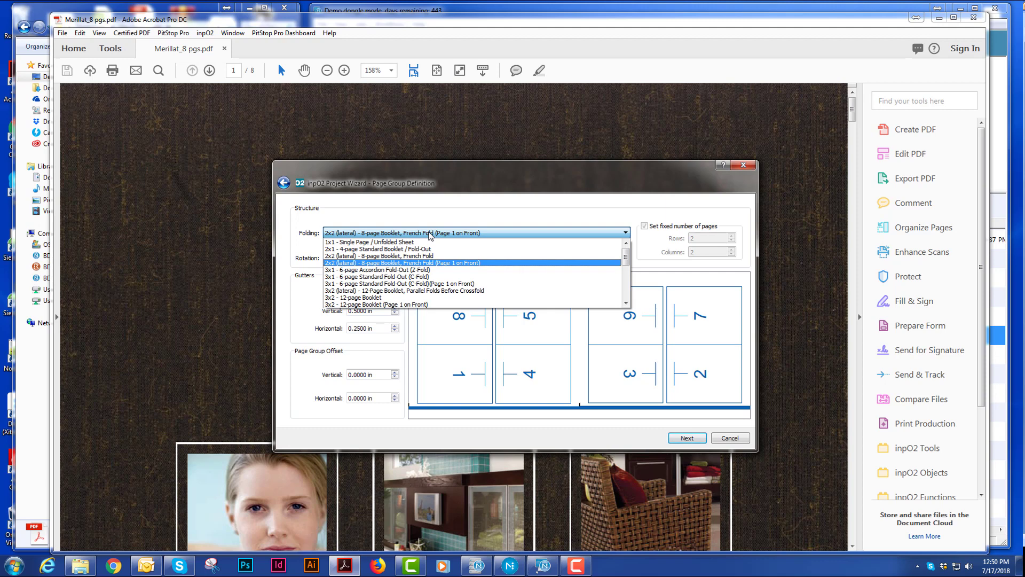
click(430, 235)
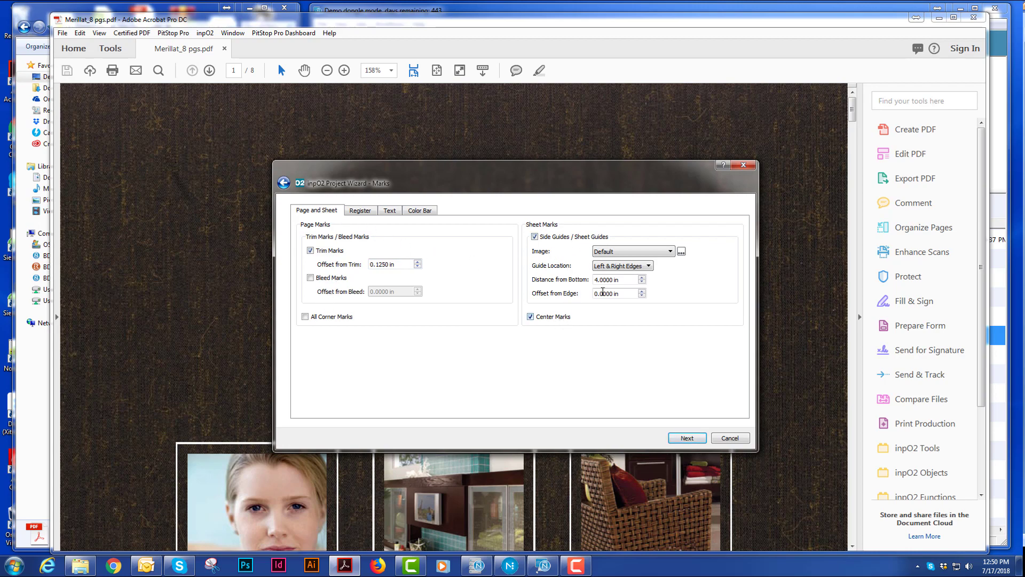
Step: Browse the side guide image presets, keeping the Default guide image
click(681, 251)
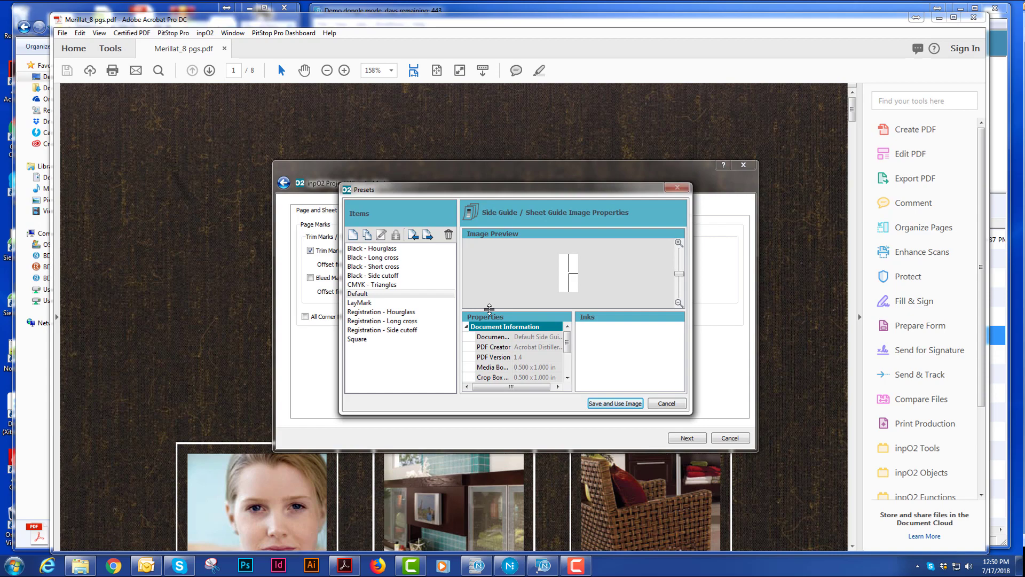
click(420, 266)
key(Up)
key(Up)
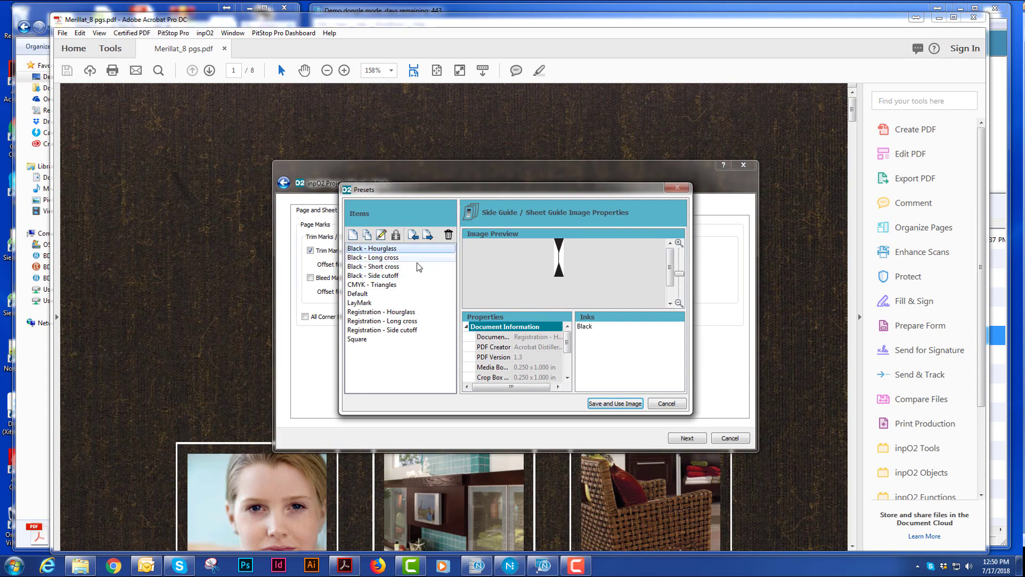
click(667, 404)
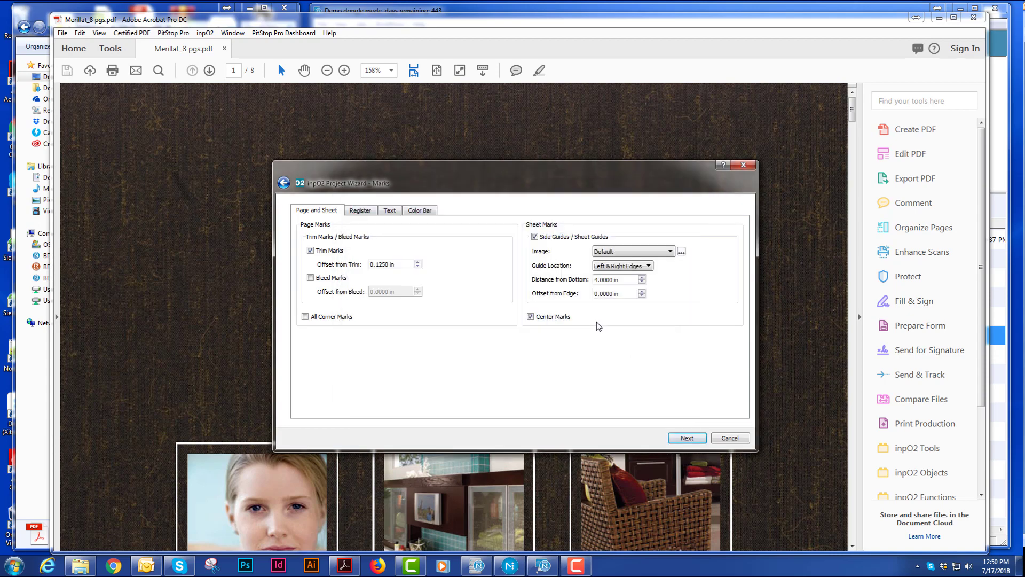
Step: Review the Register, Text and Color Bar mark settings and advance to Finalization
click(361, 210)
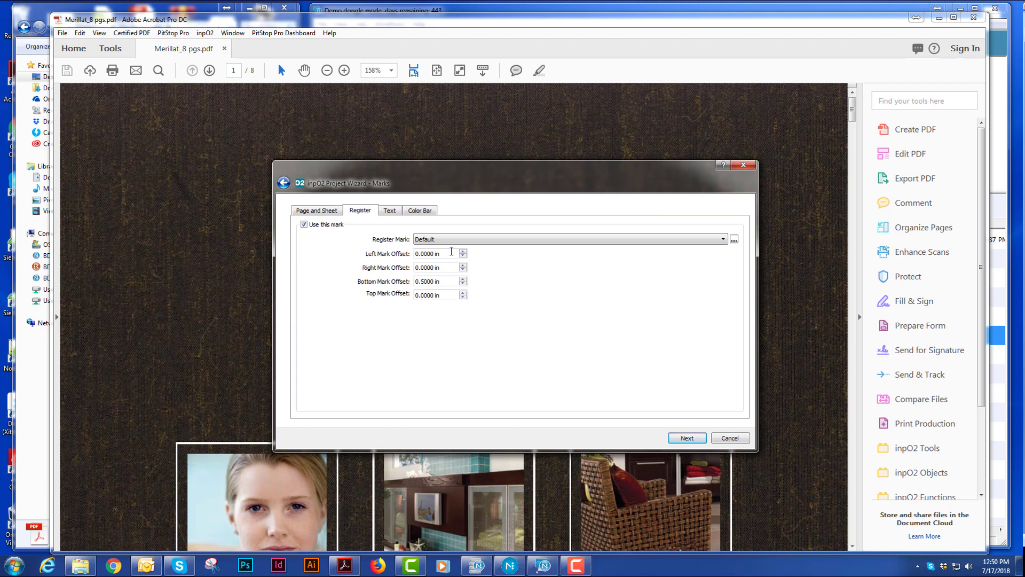
click(391, 211)
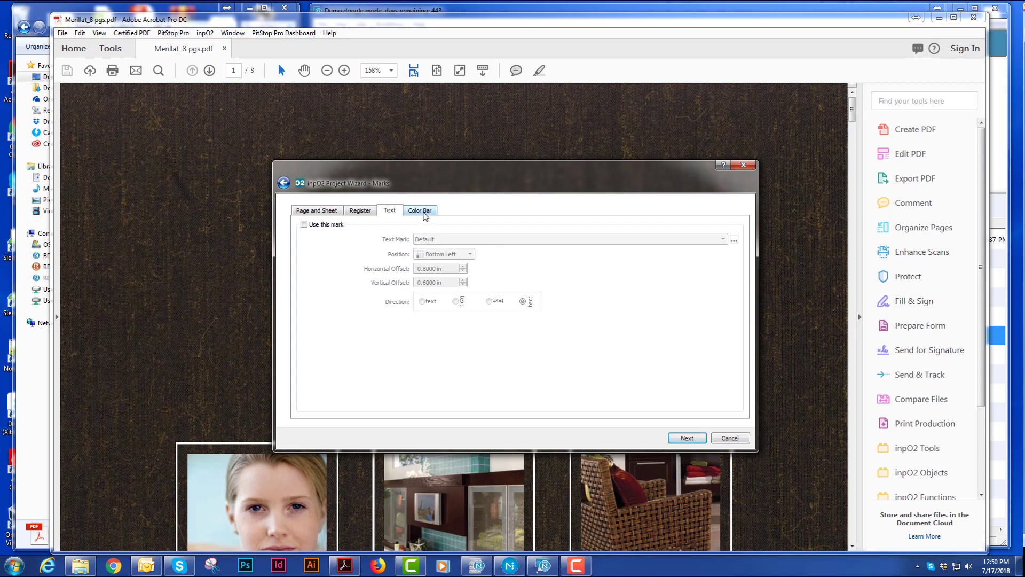
click(425, 212)
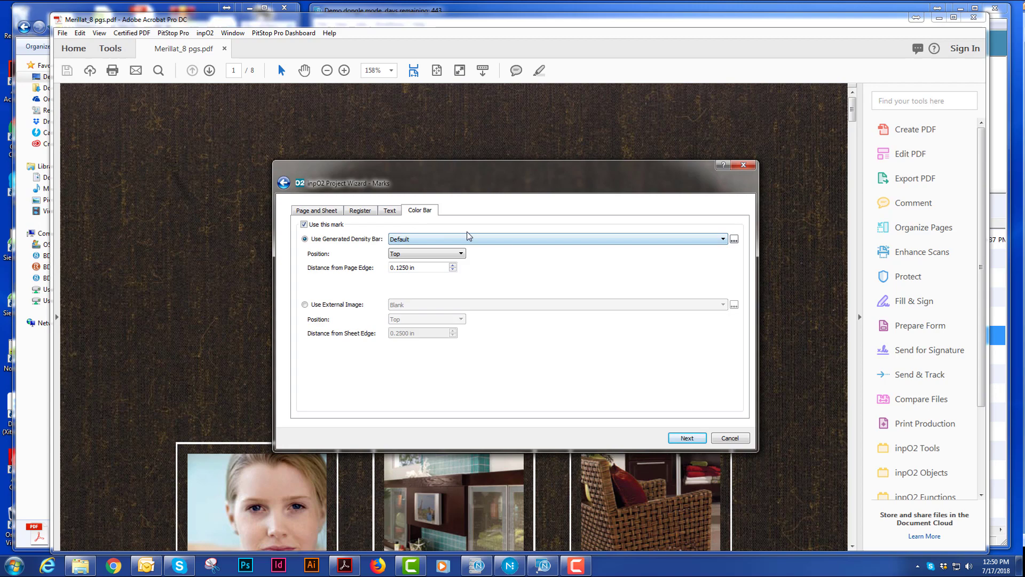
click(687, 437)
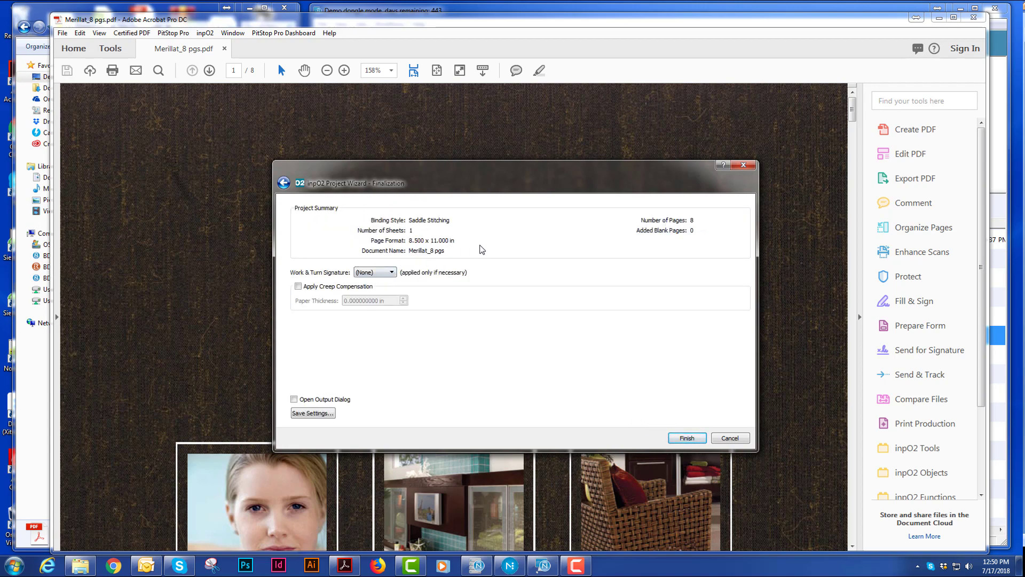
Step: Finish the project with Work & Turn Signature at (None) and creep compensation off
click(375, 273)
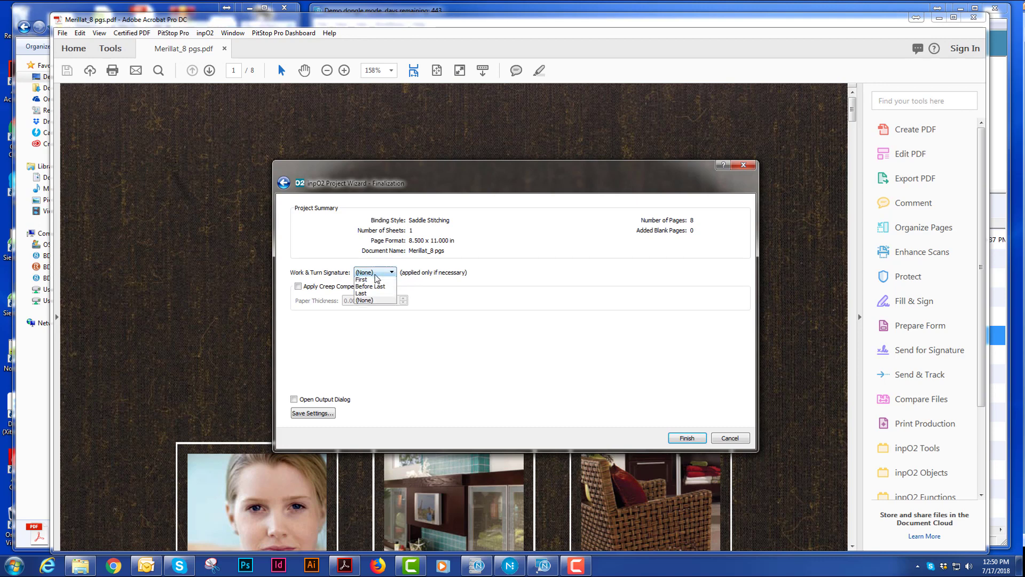
click(375, 274)
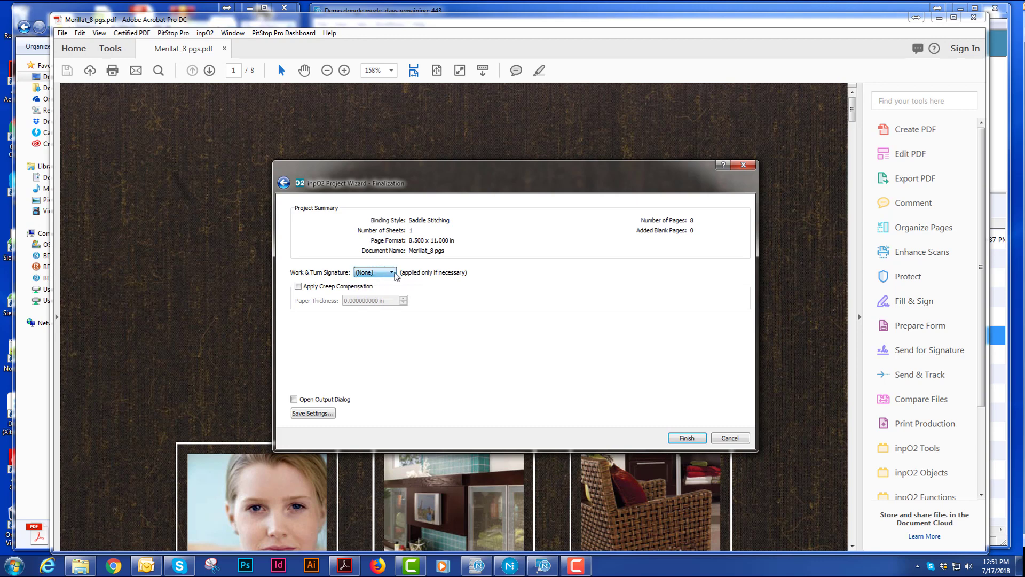
click(361, 287)
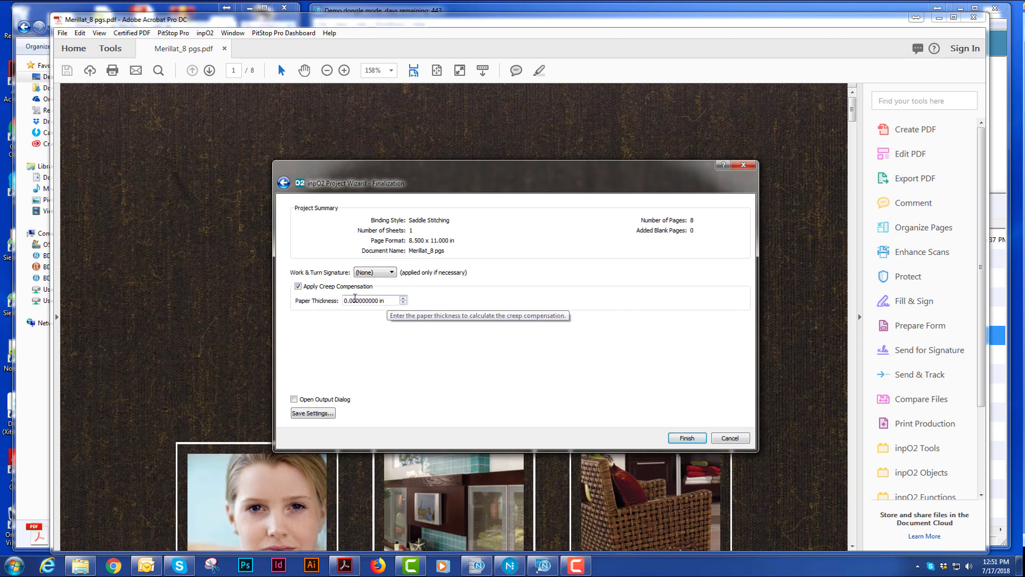
click(298, 287)
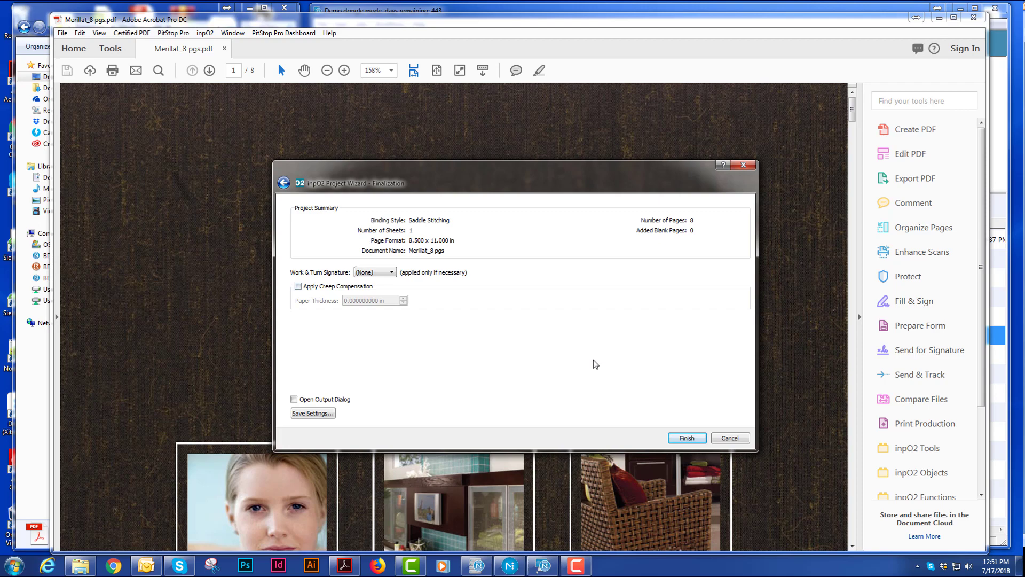
click(687, 438)
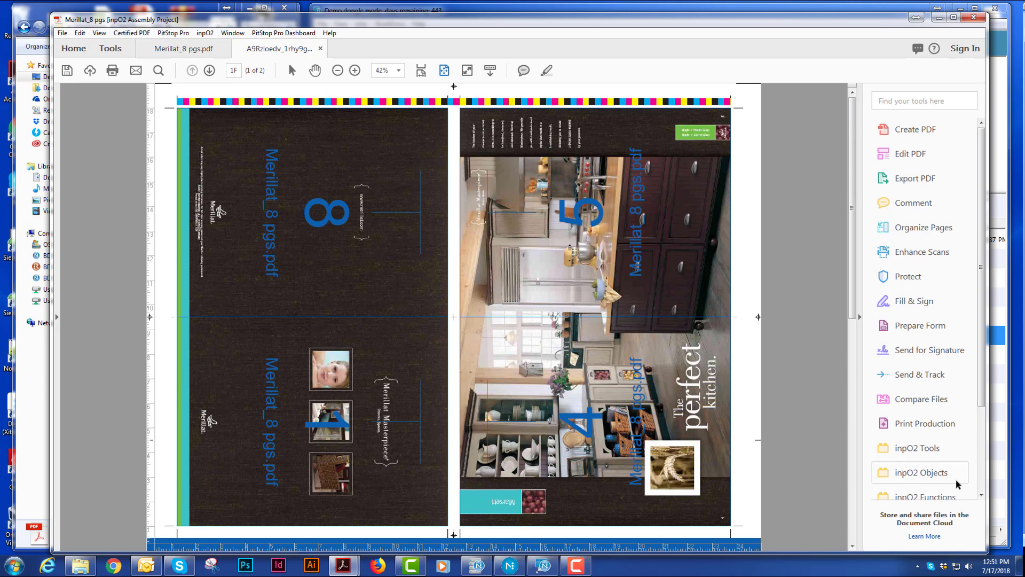
Step: Output all sheets with the IMPOSE configuration, then close the imposed assembly project
click(941, 494)
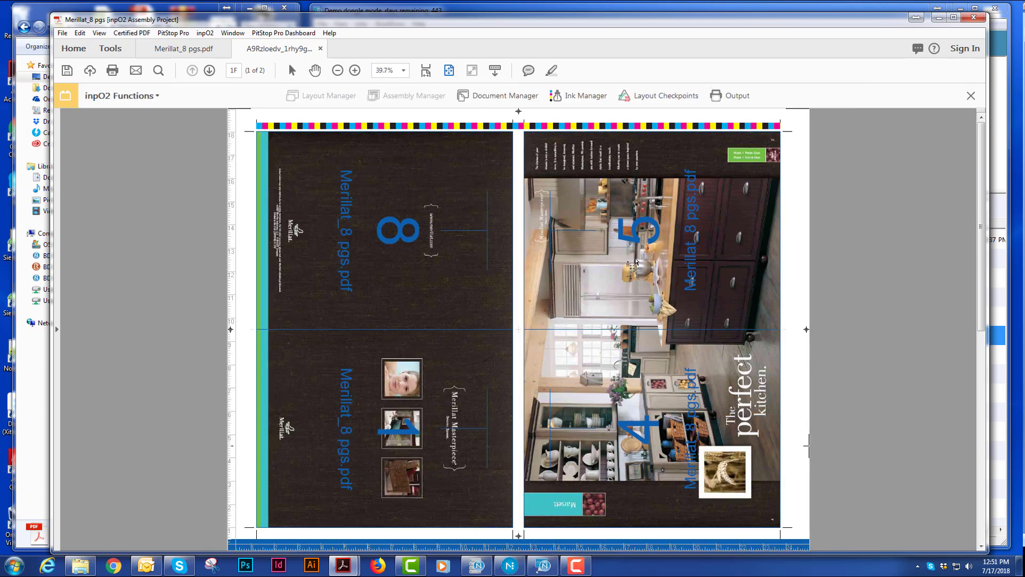
click(738, 97)
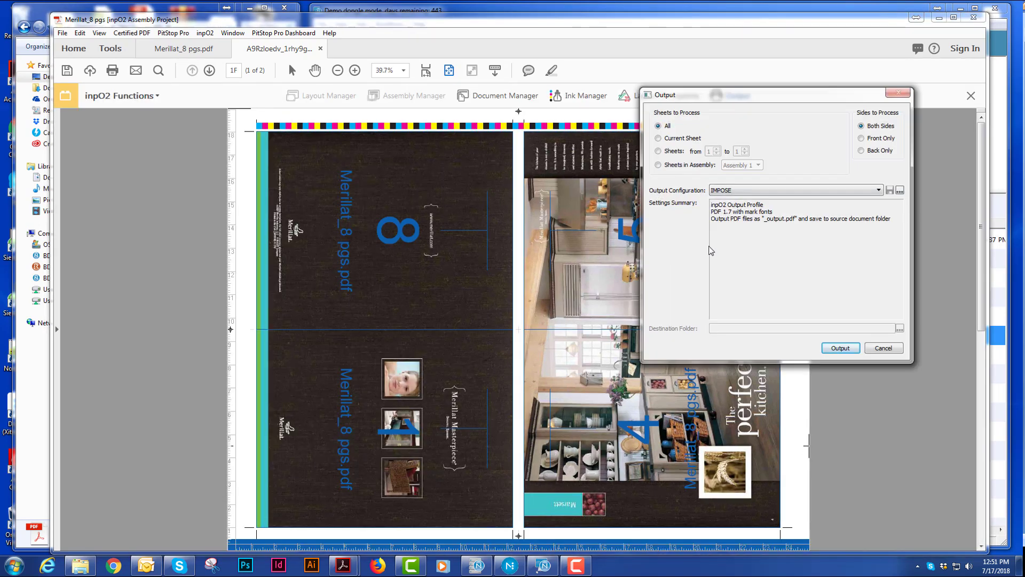
click(841, 348)
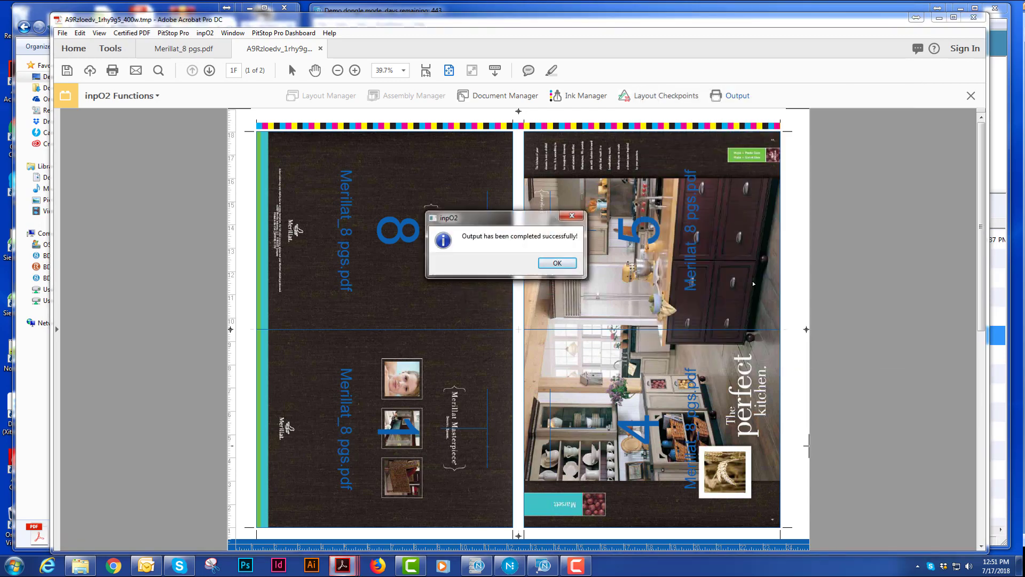
click(557, 263)
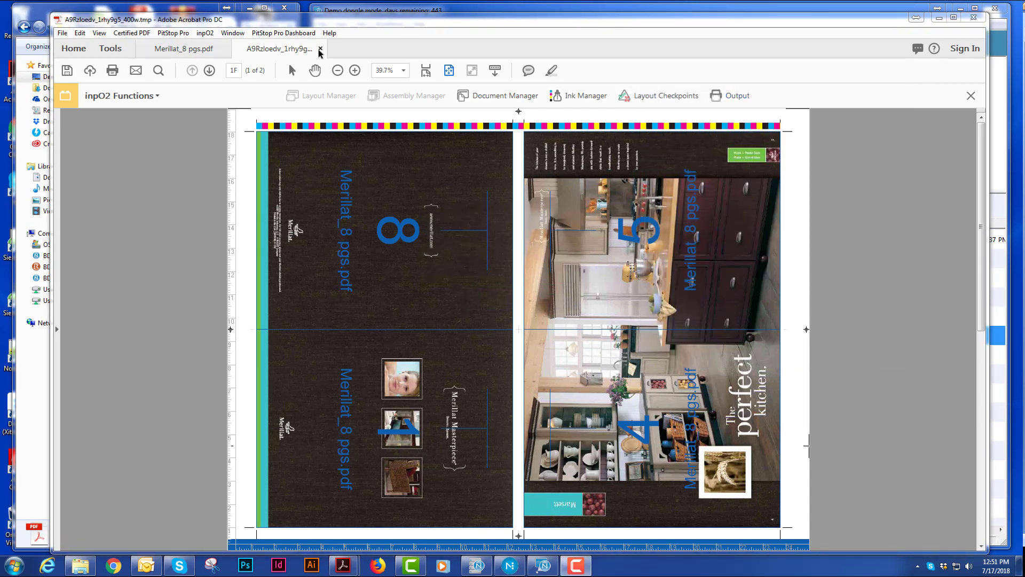
click(321, 48)
Step: Answer the save prompt, return to Navigator, and resume the paused Merillat_8 pgs.pdf job
click(549, 265)
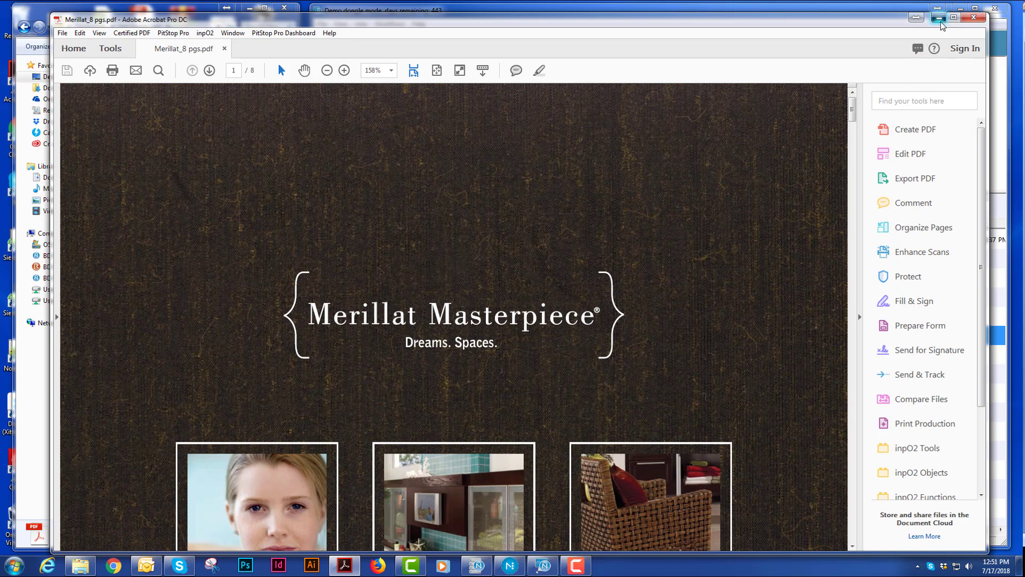
click(938, 17)
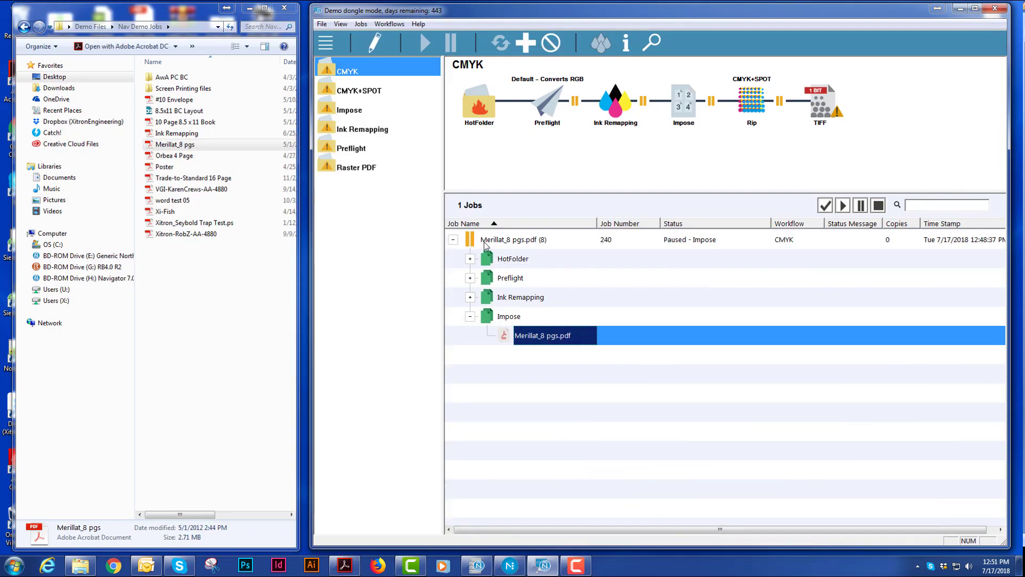
click(485, 242)
click(423, 40)
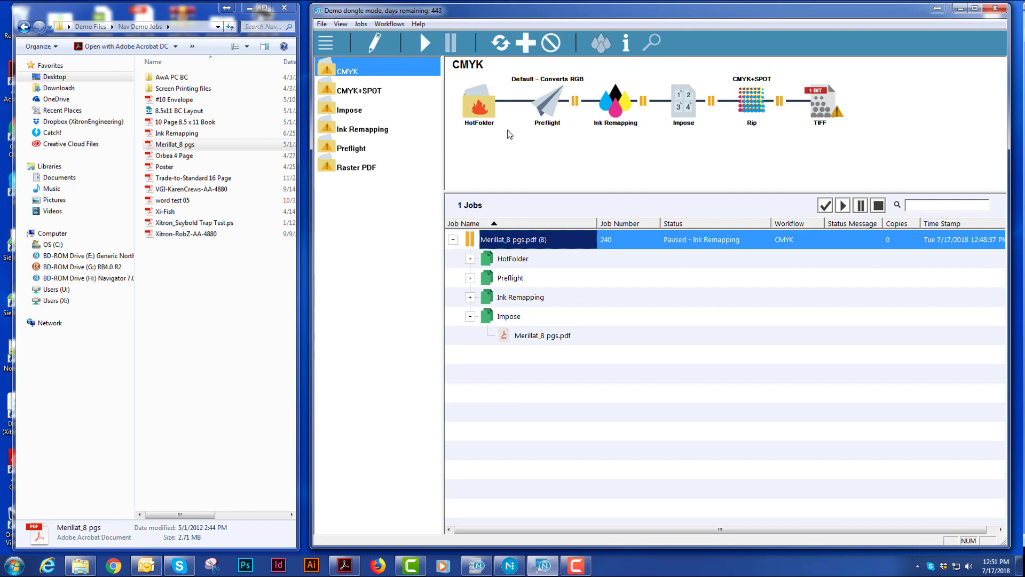
click(428, 45)
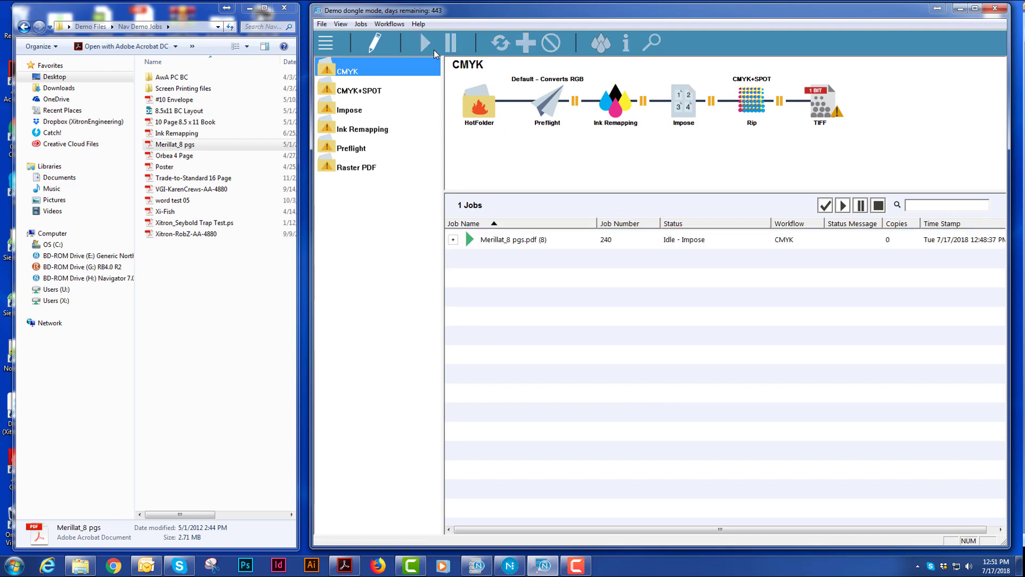
Step: Expand the job and its Impose step to show Merillat_8 pgs_output.pdf
click(543, 243)
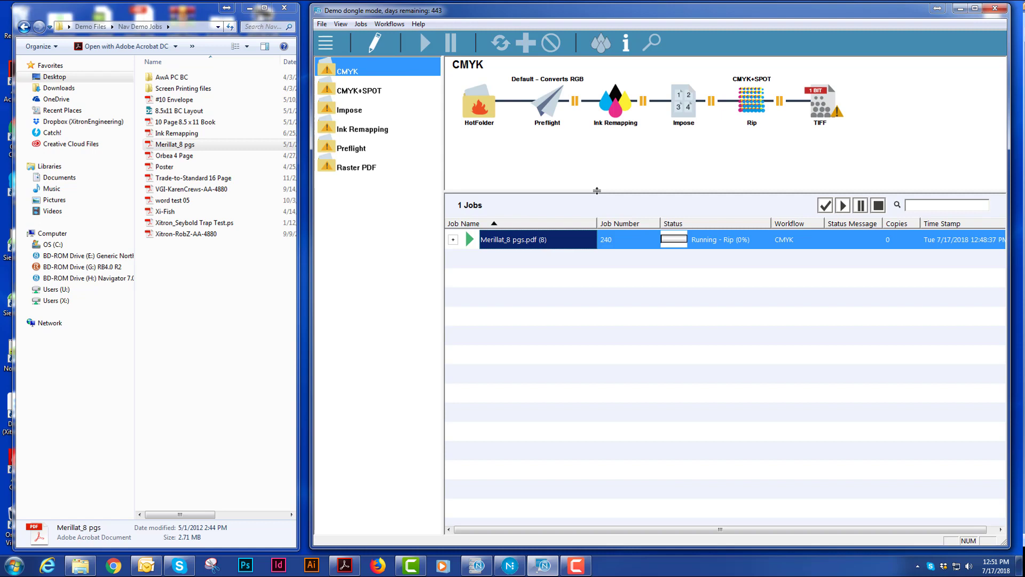
click(453, 240)
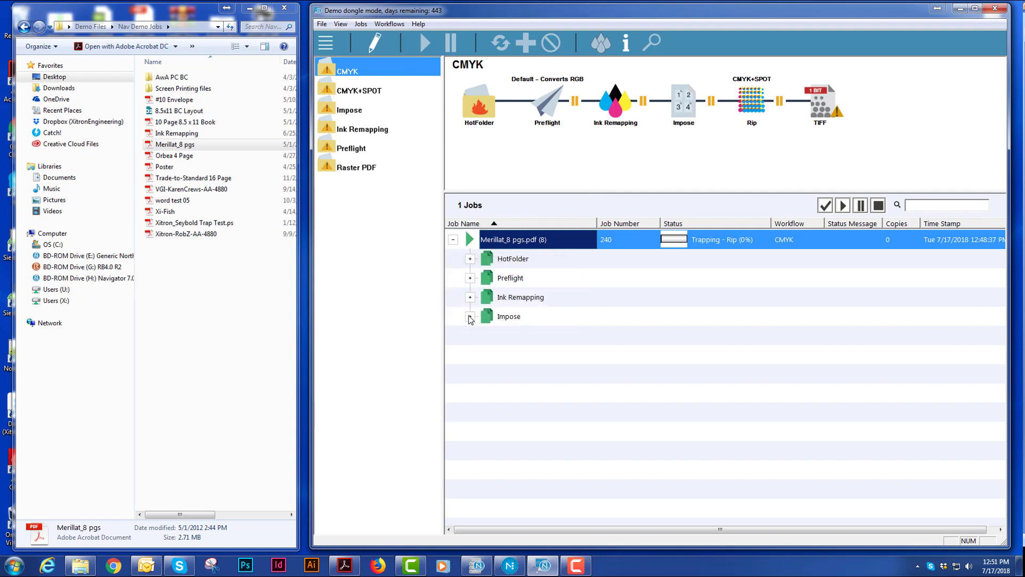
click(470, 316)
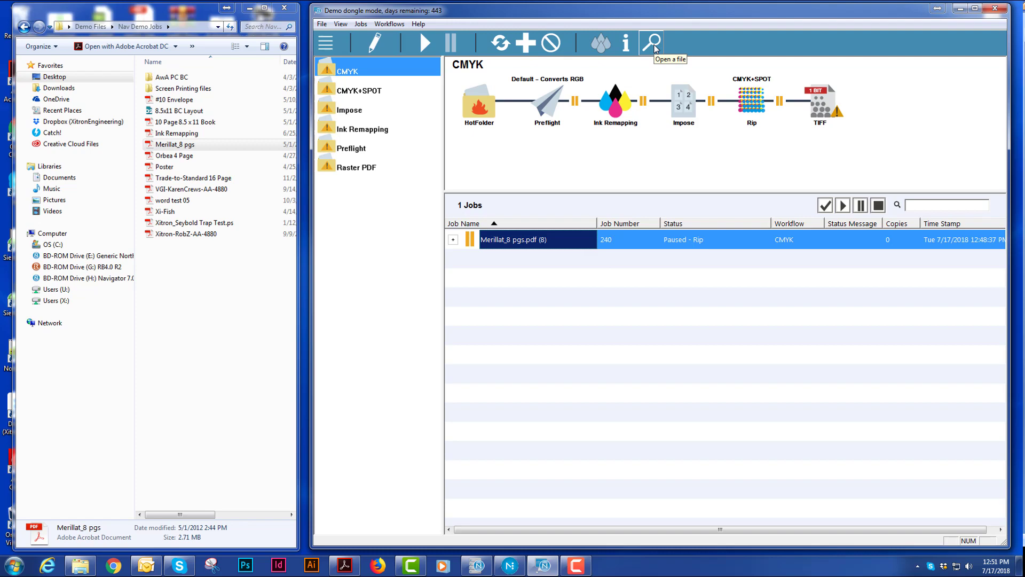
Step: Open the ripped Merillat job in an enlarged Viewer and zoom into the small photo's corner
click(654, 44)
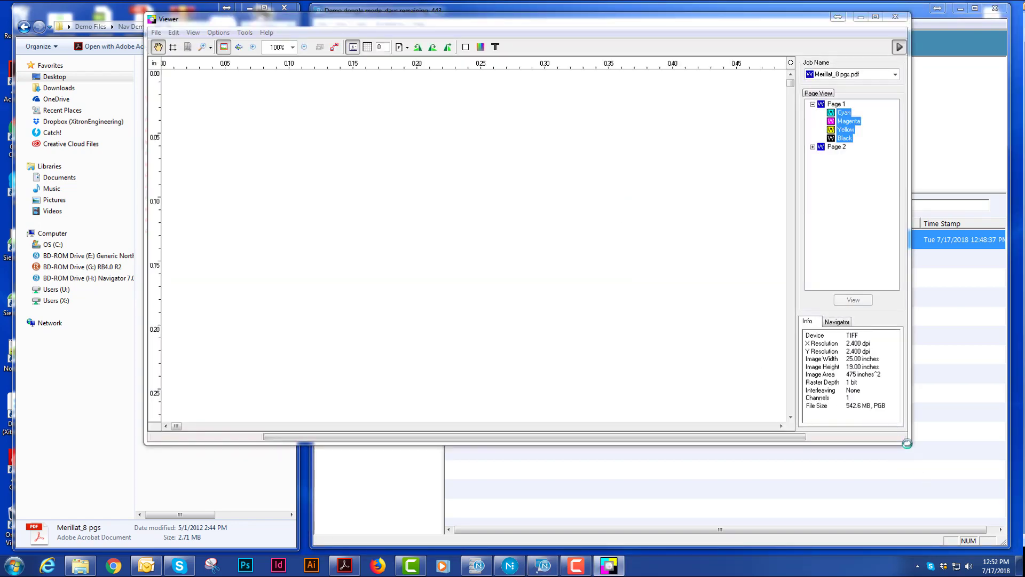
drag(910, 444, 959, 534)
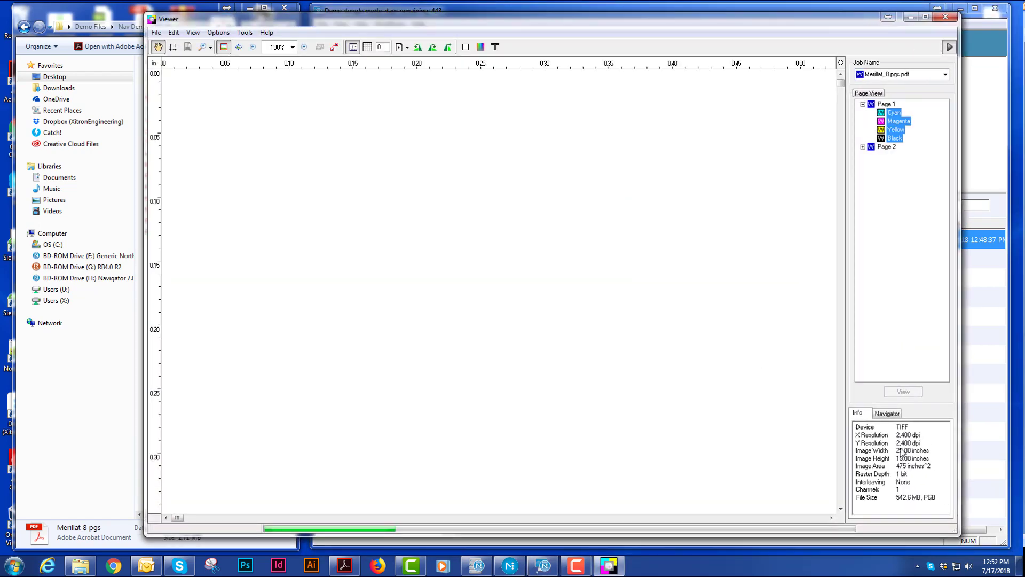
click(240, 47)
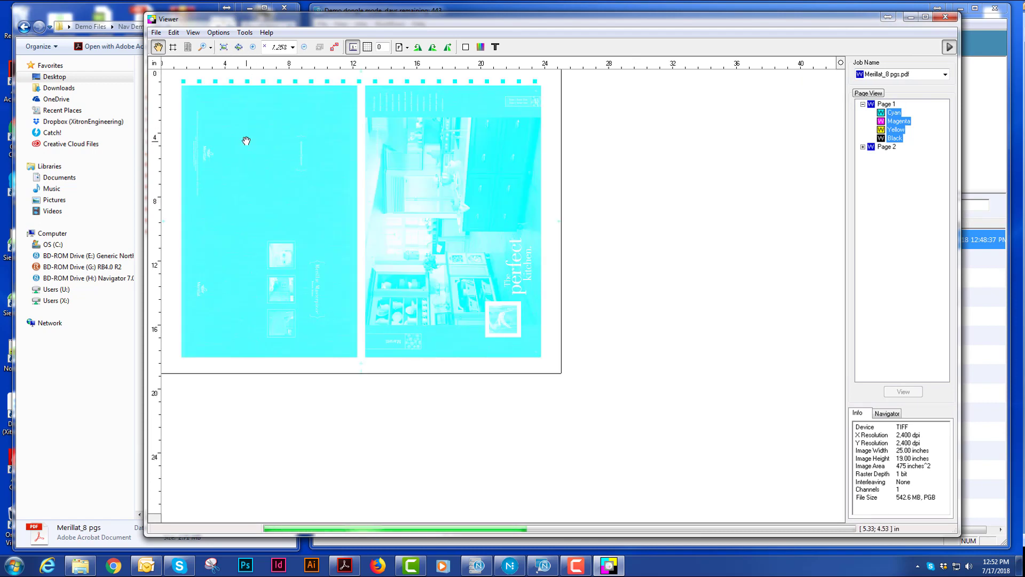
click(211, 48)
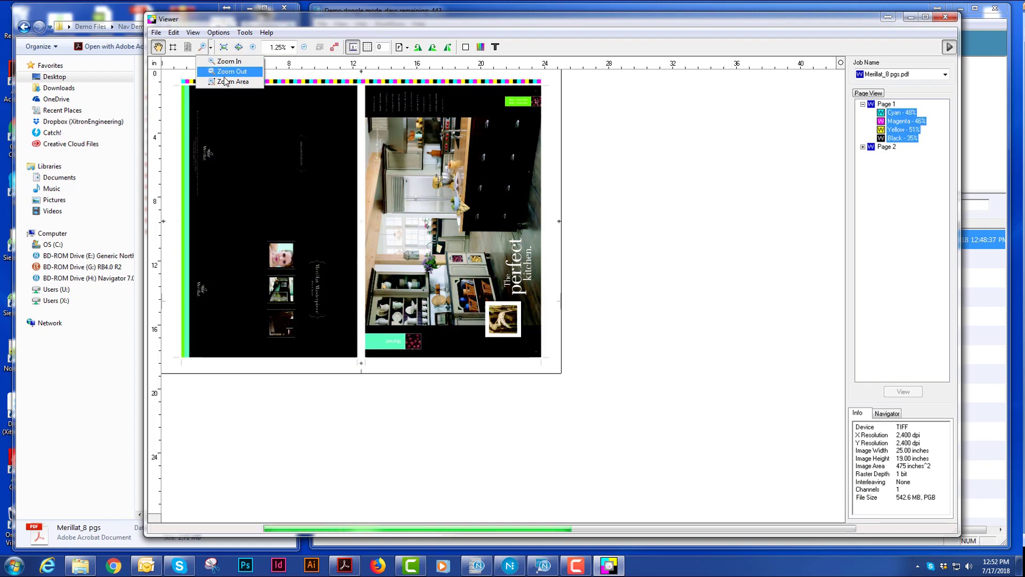
click(225, 82)
click(460, 172)
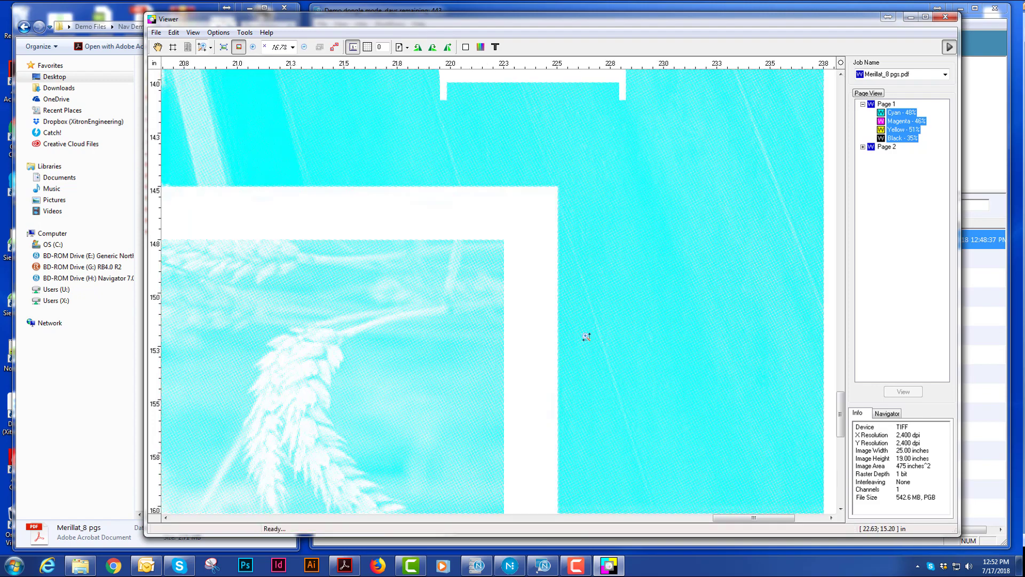
click(586, 337)
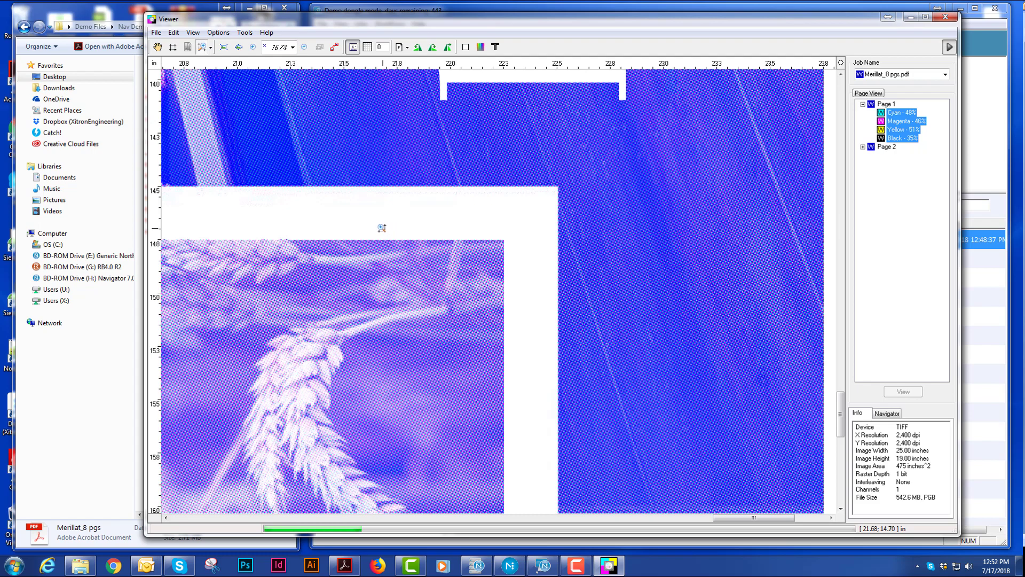
drag(376, 225, 533, 360)
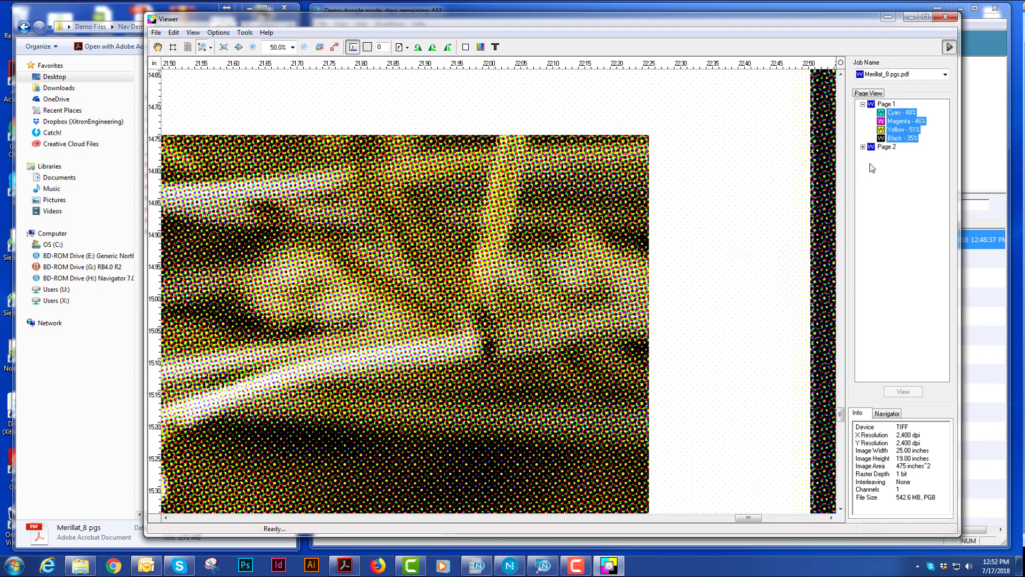
Step: Isolate page 1's Black, then page 2's Cyan and other inks, fit both pages, and close the Viewer
click(902, 139)
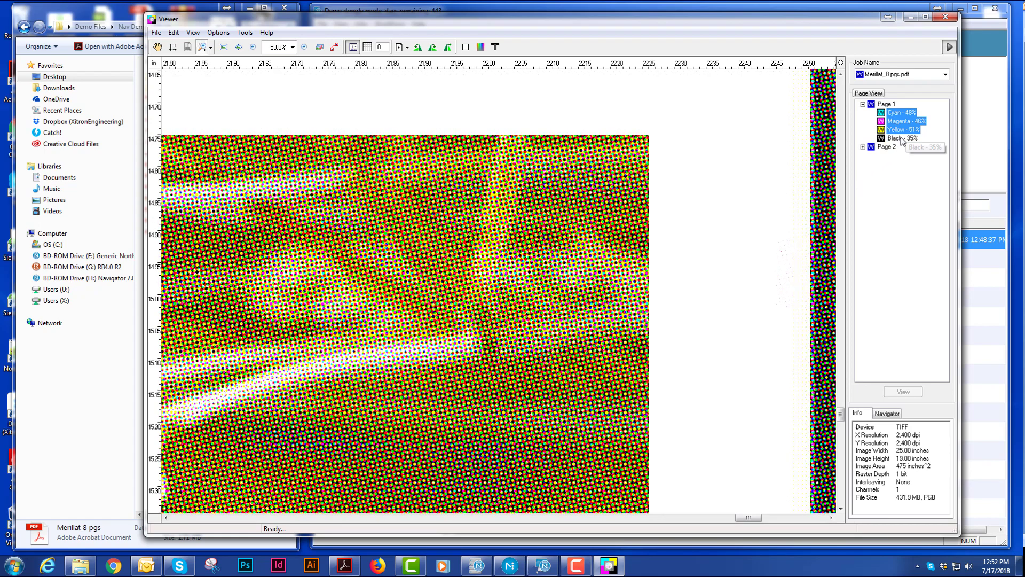
right_click(903, 138)
click(904, 134)
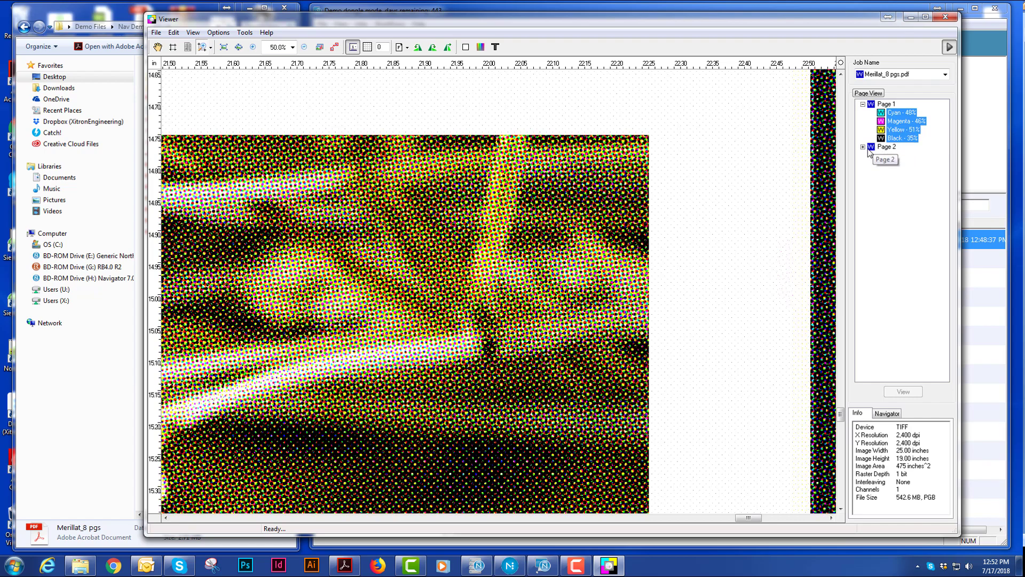
click(863, 147)
click(894, 155)
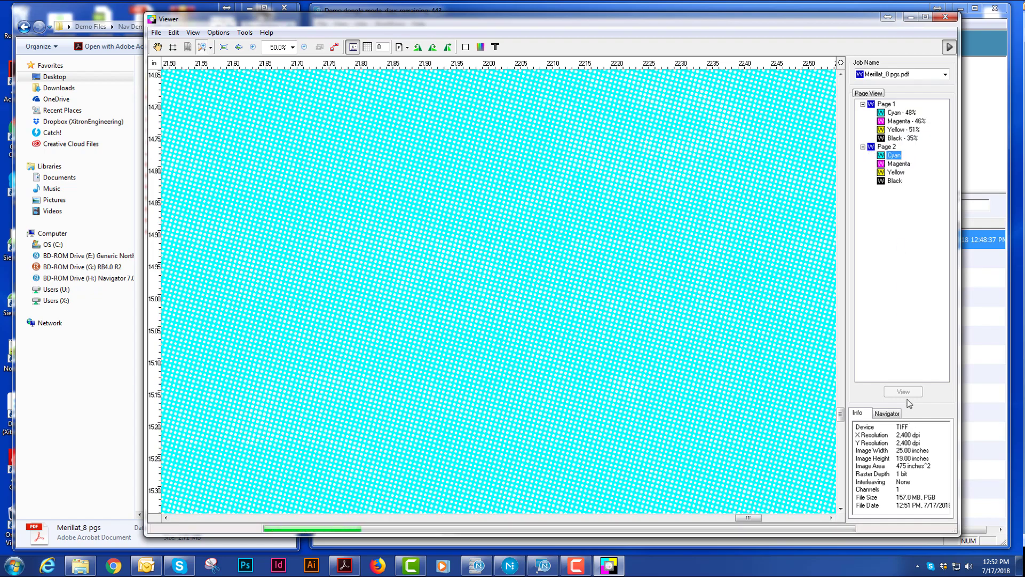
shift+click(894, 180)
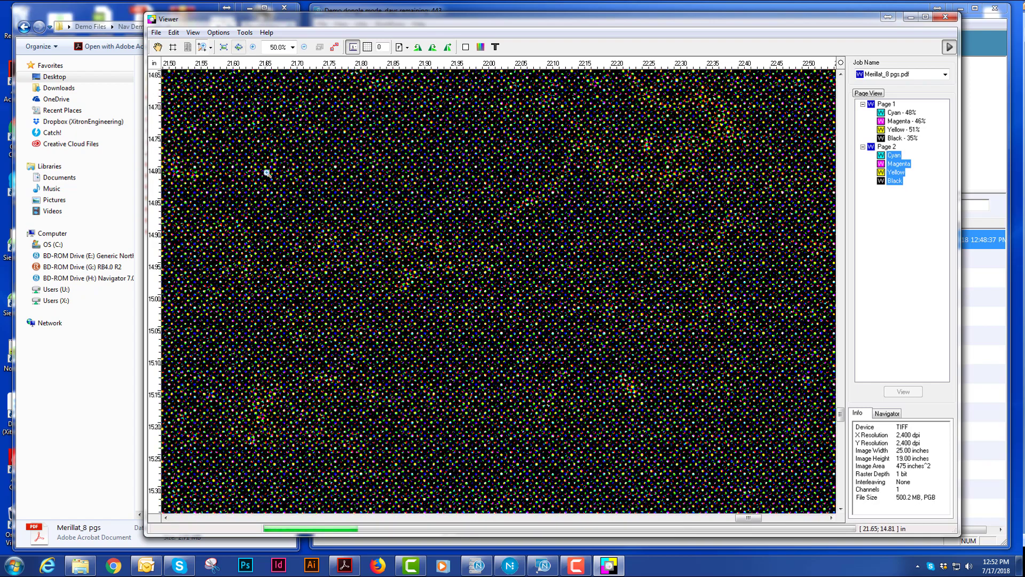
click(238, 49)
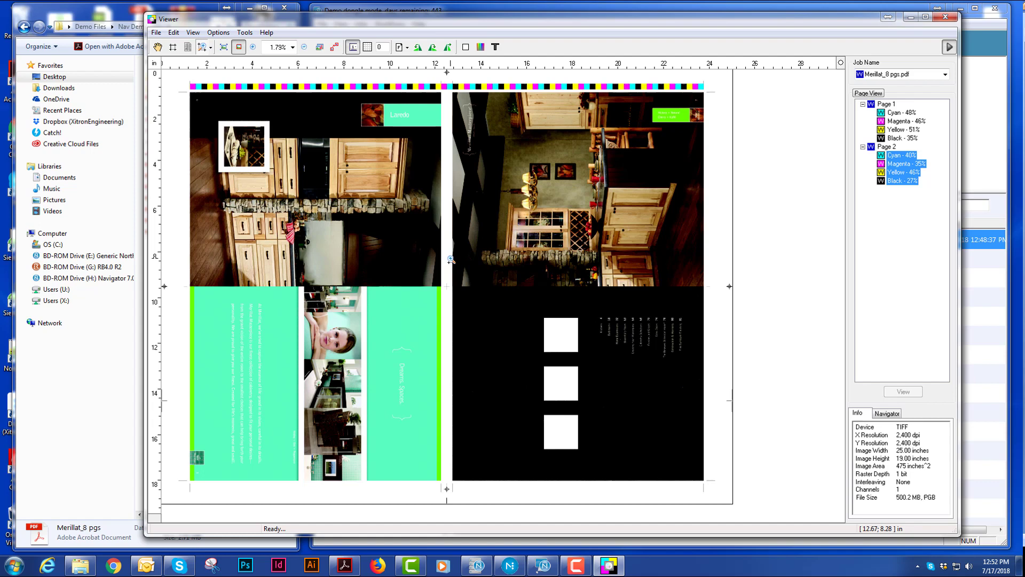
click(956, 20)
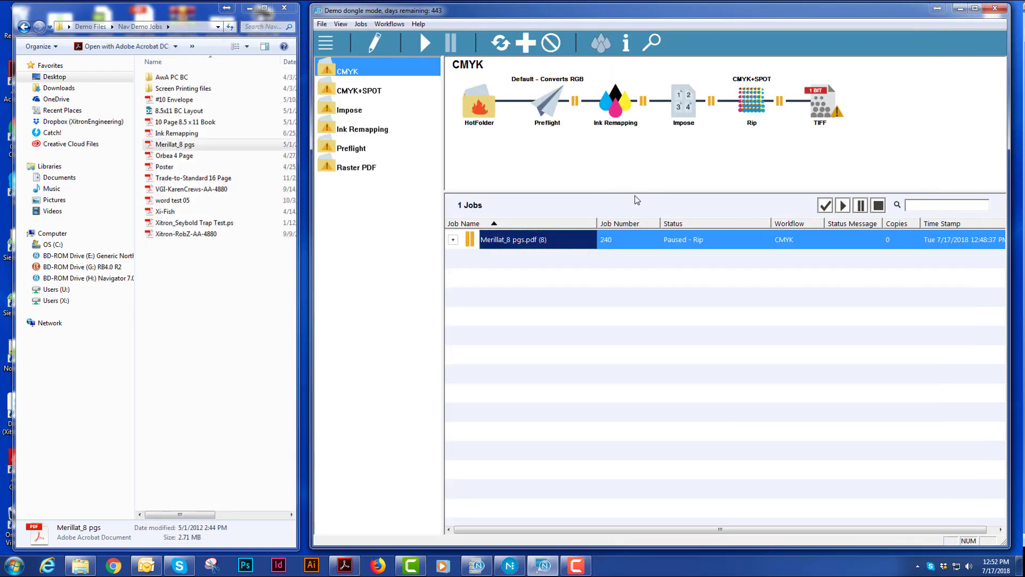
Step: Resume the paused Merillat_8 pgs.pdf job, then check and put away the rip output monitor windows
click(426, 42)
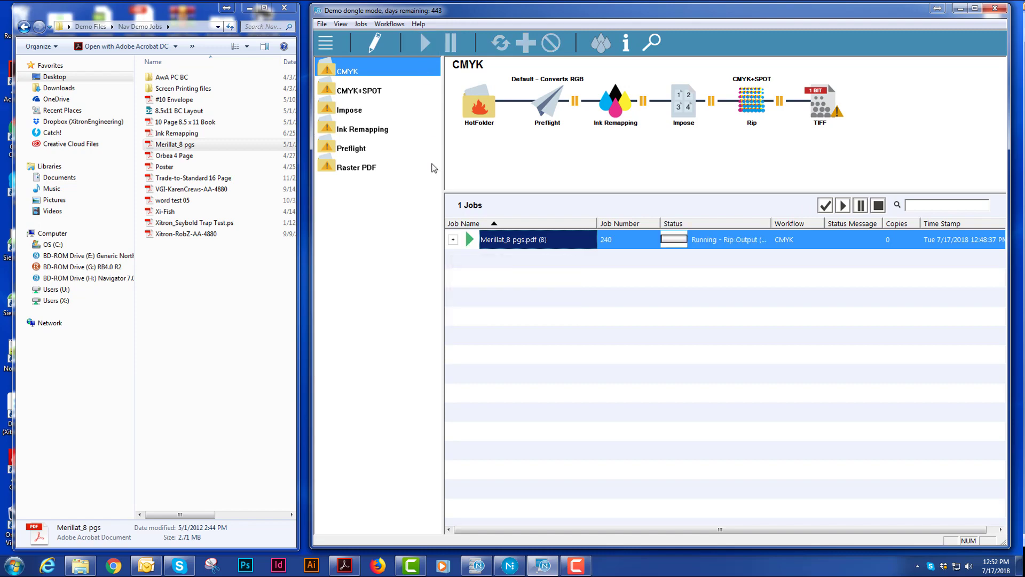
click(510, 561)
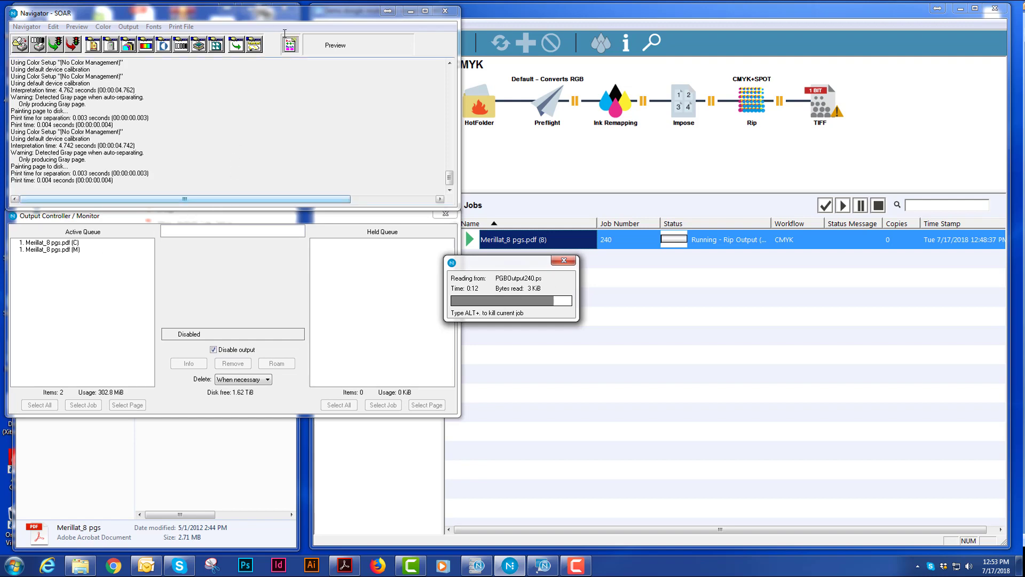
click(411, 11)
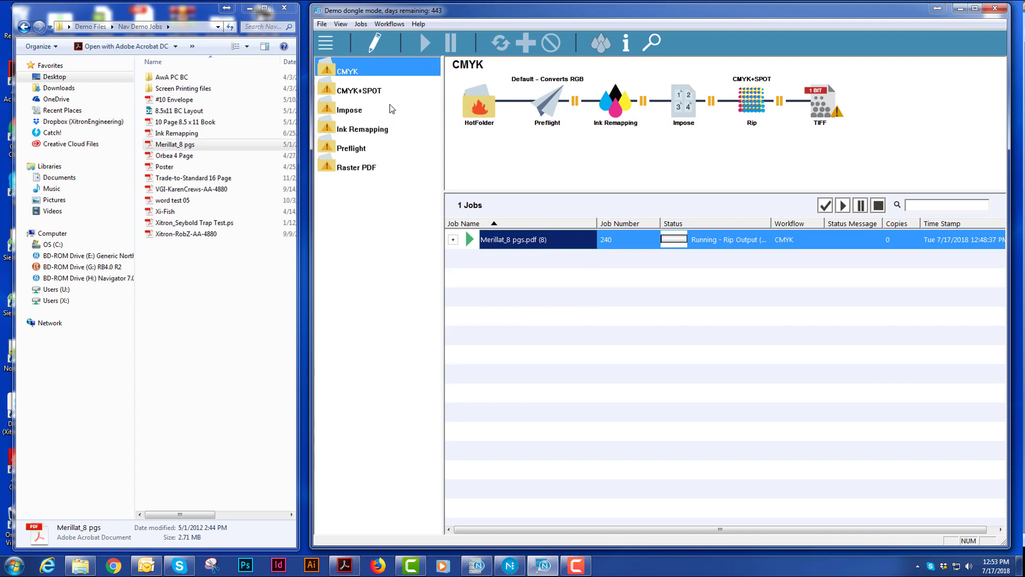
Step: Drop Ink Remapping.pdf onto the Ink Remapping workflow and select the new job 241
click(386, 133)
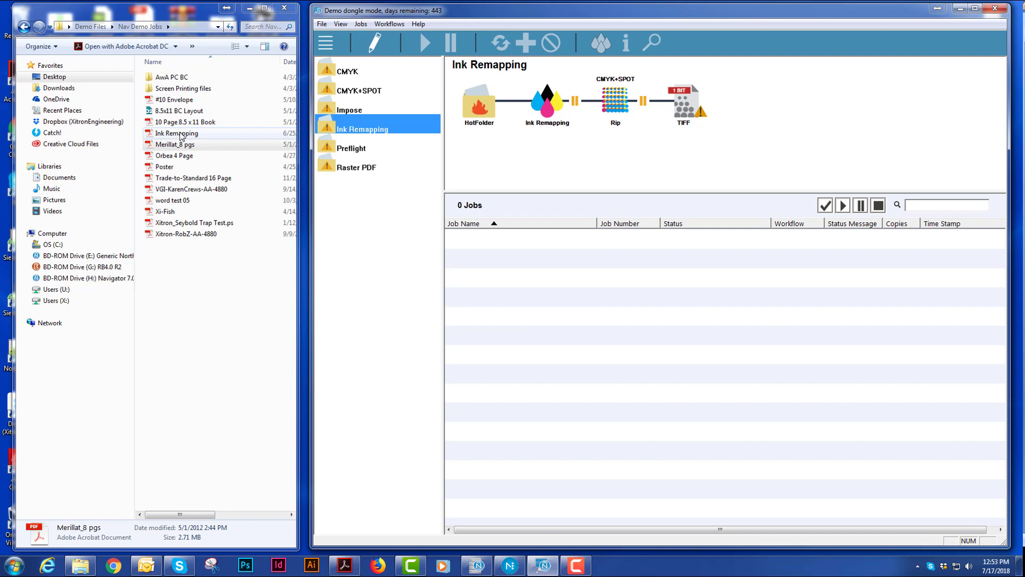
mouse_move(180, 136)
mouse_down()
mouse_move(185, 107)
mouse_move(326, 107)
mouse_move(576, 147)
mouse_up()
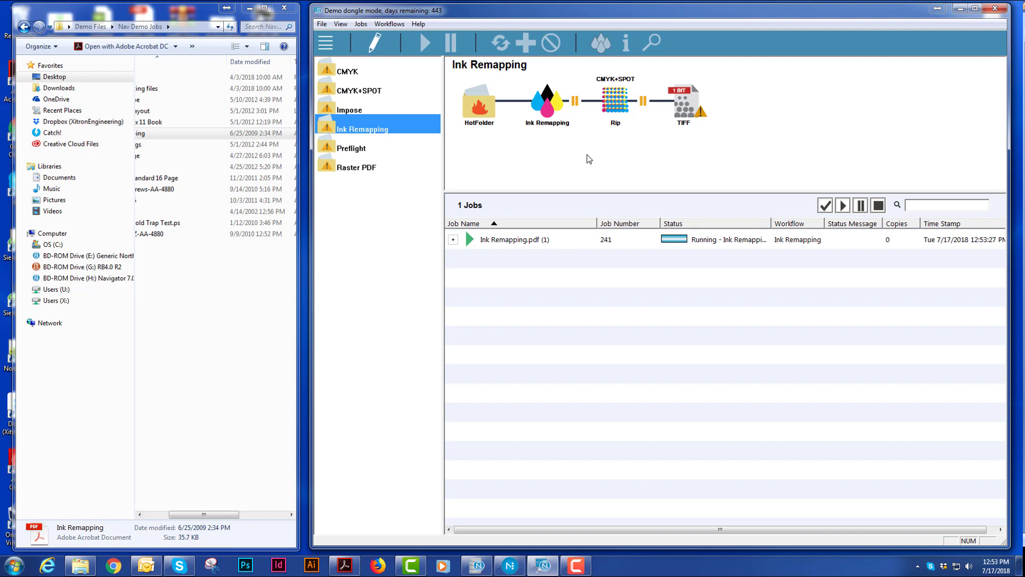
click(568, 243)
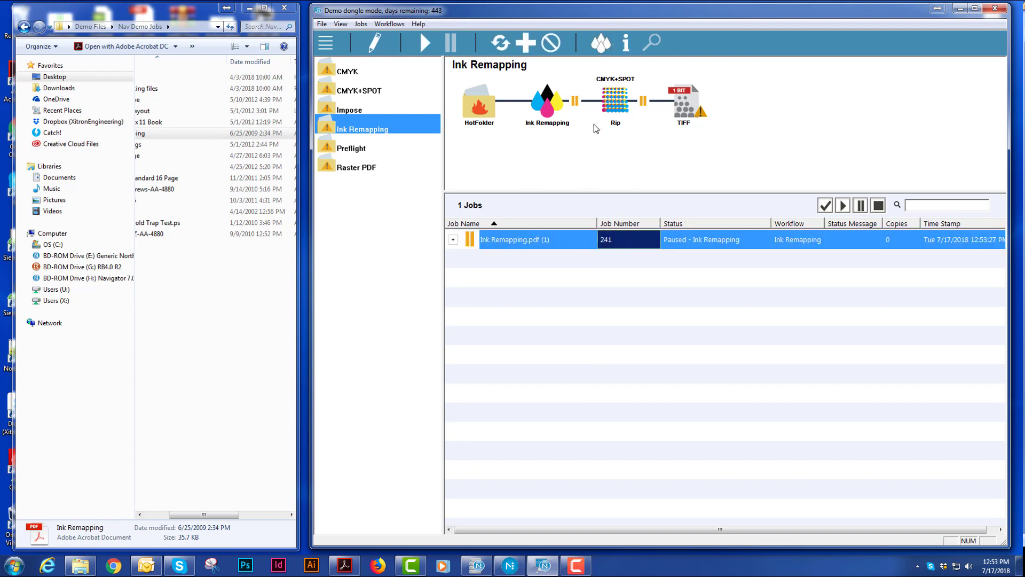
click(441, 252)
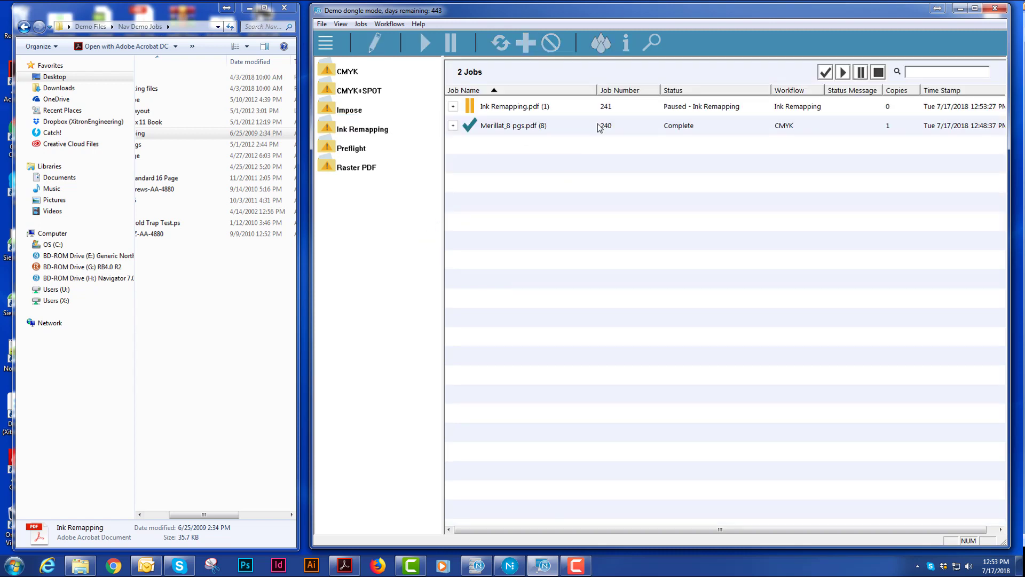
click(377, 127)
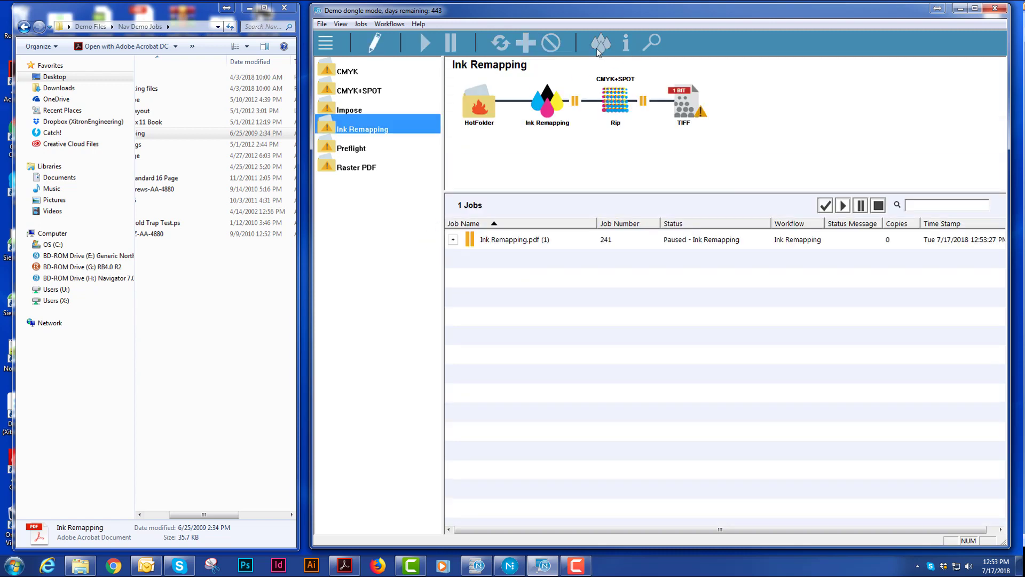
click(538, 241)
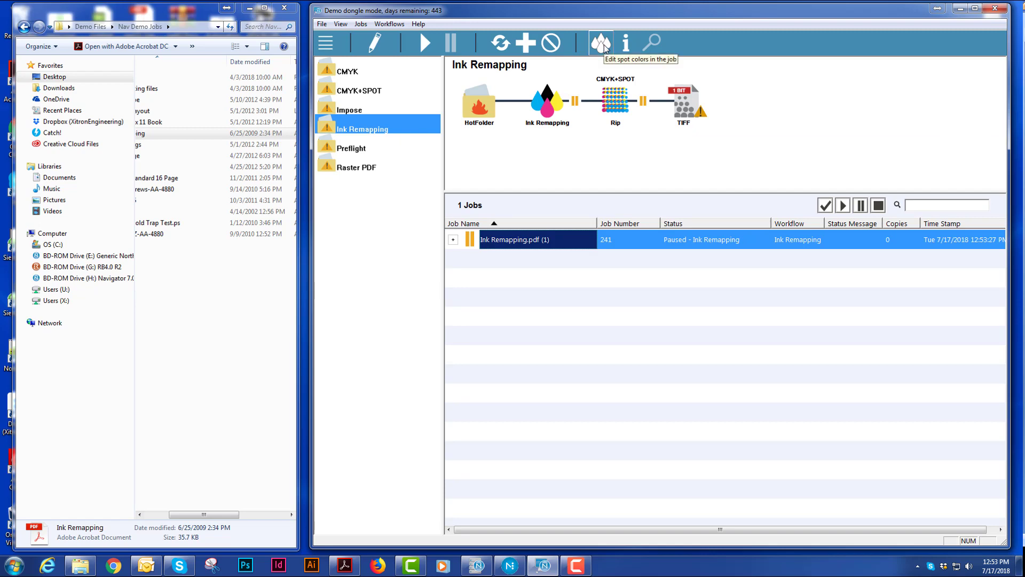
Step: In Edit Spot Colors, map Custom Yellow to Yellow, Blue to Cyan, and Red to PANTONE 199 C
click(603, 46)
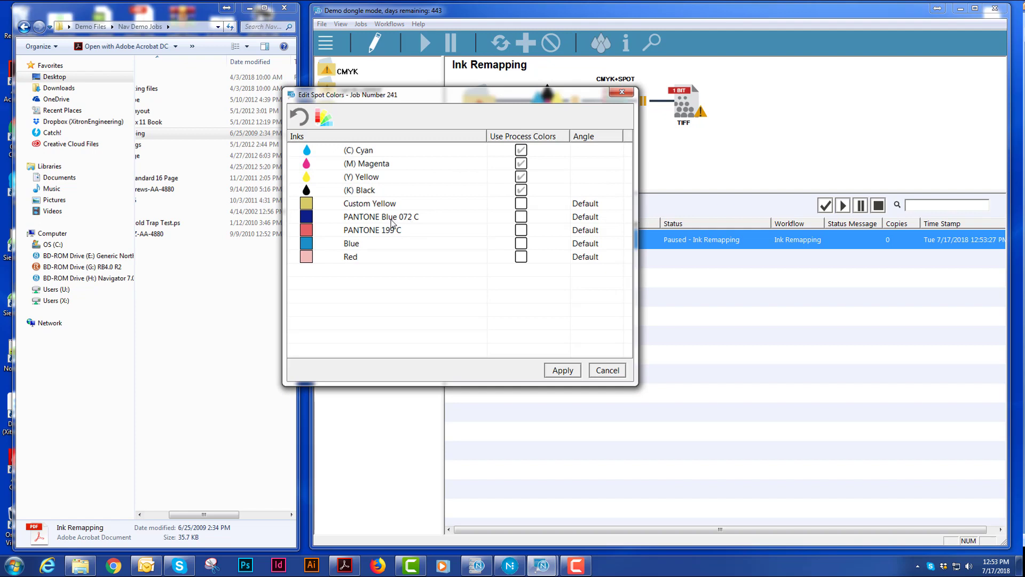
drag(367, 207, 369, 177)
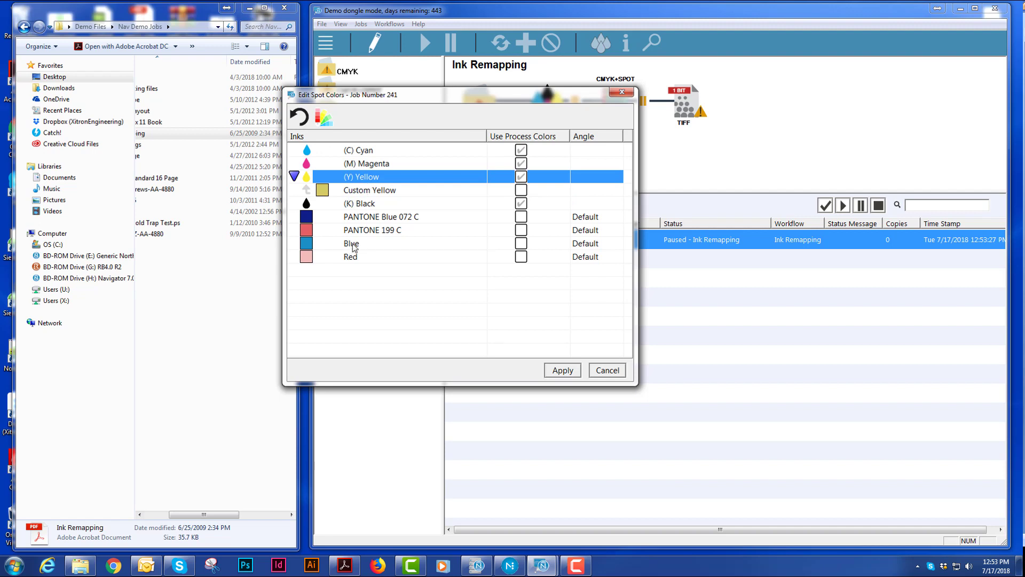
drag(352, 247, 367, 155)
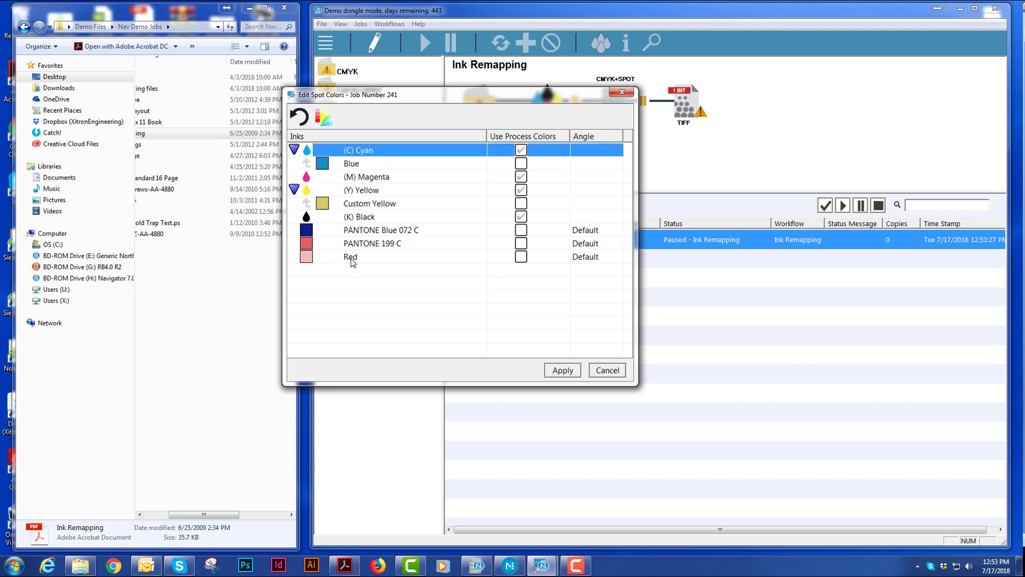
drag(351, 261, 363, 245)
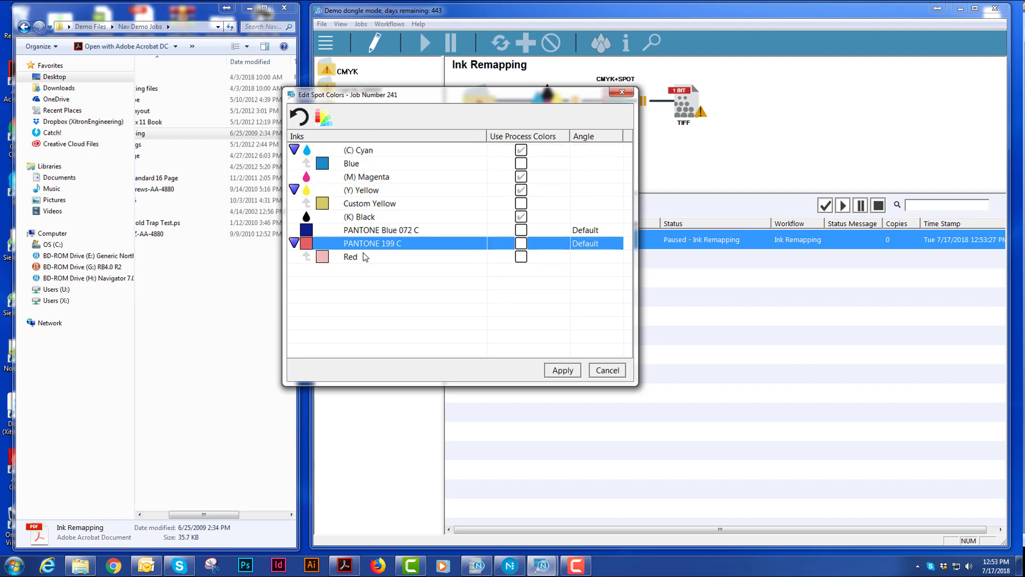
Step: Keep PANTONE Blue 072 C as a spot ink with the default screen angle and apply
click(521, 232)
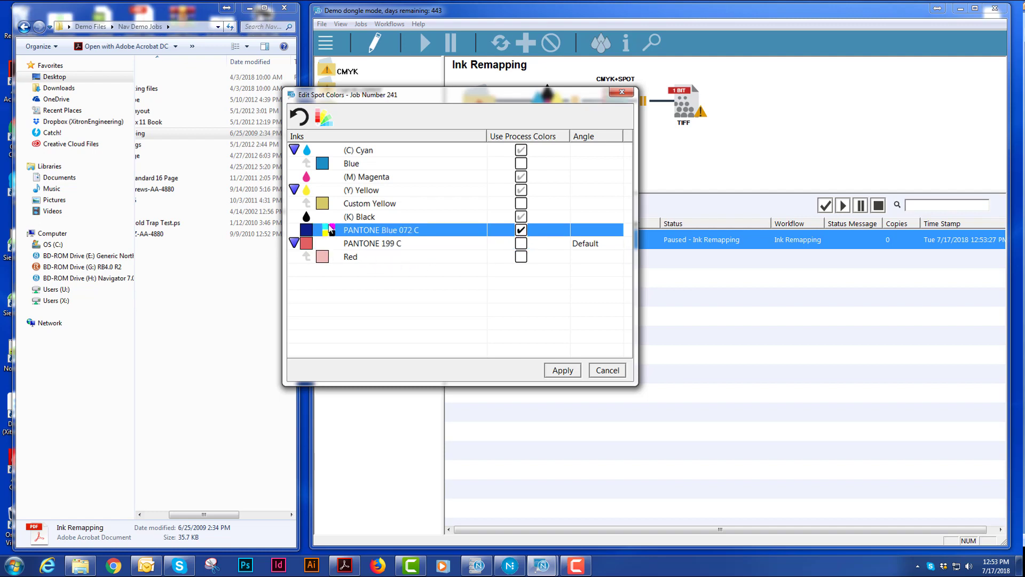
click(520, 230)
click(591, 235)
click(617, 230)
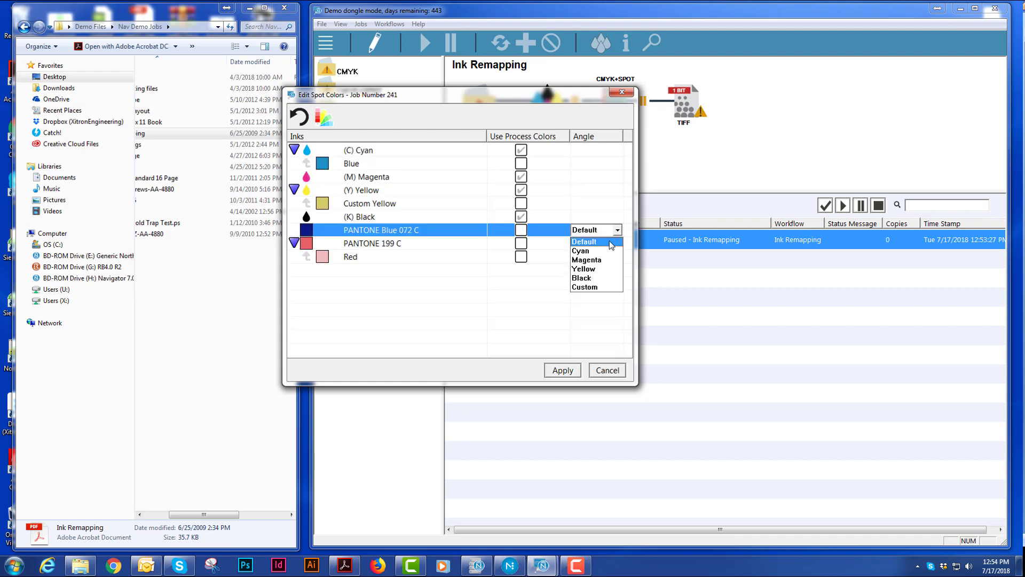
click(582, 190)
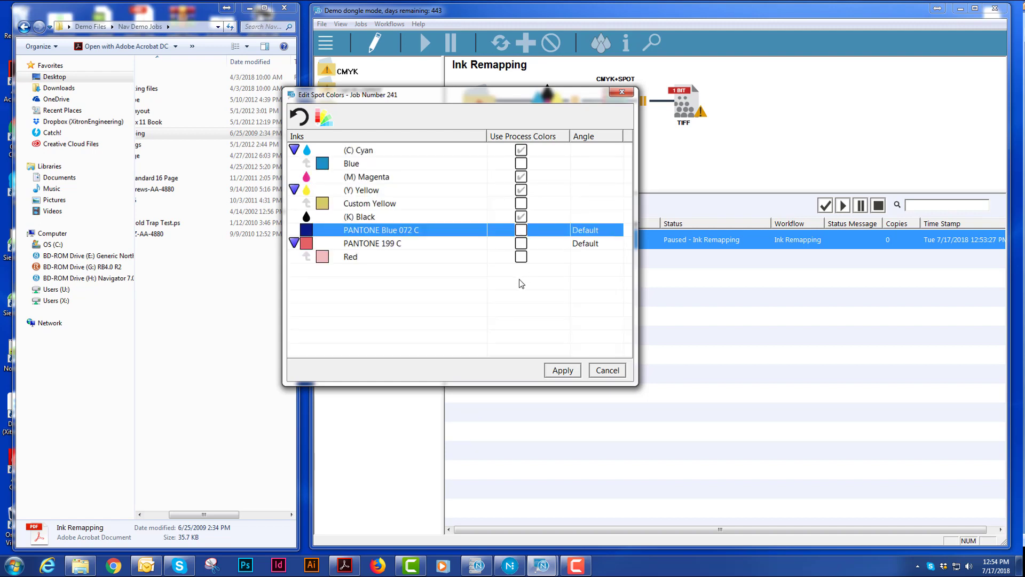
click(563, 370)
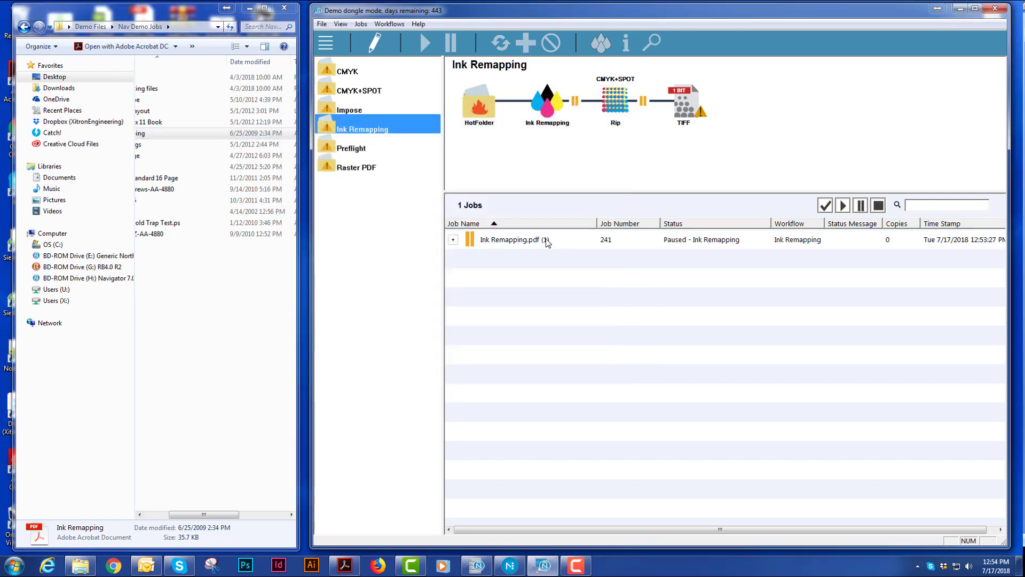
Step: Resume the Ink Remapping job, open its preview, and toggle the Black separation off and on
click(524, 240)
click(424, 41)
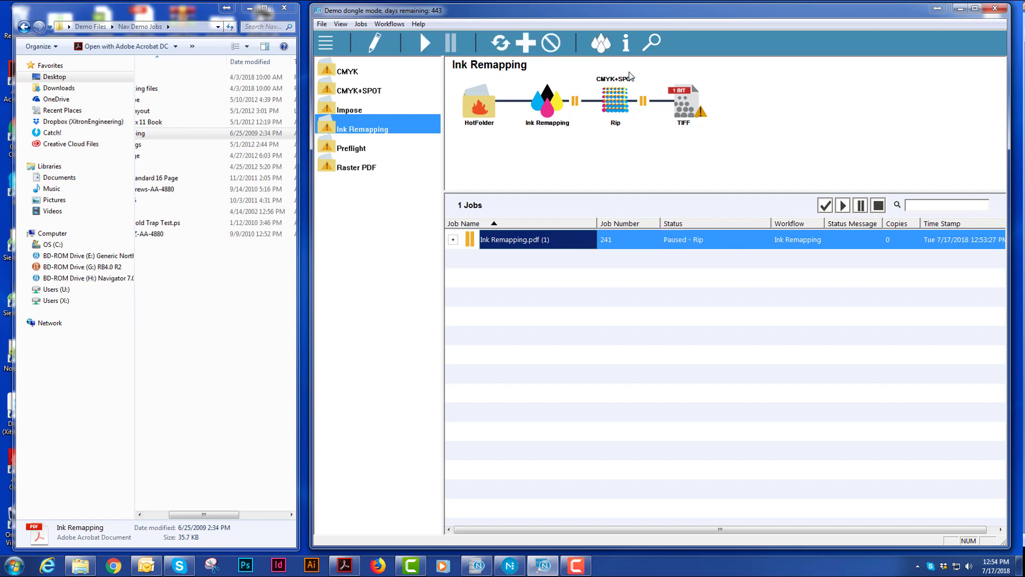
click(651, 43)
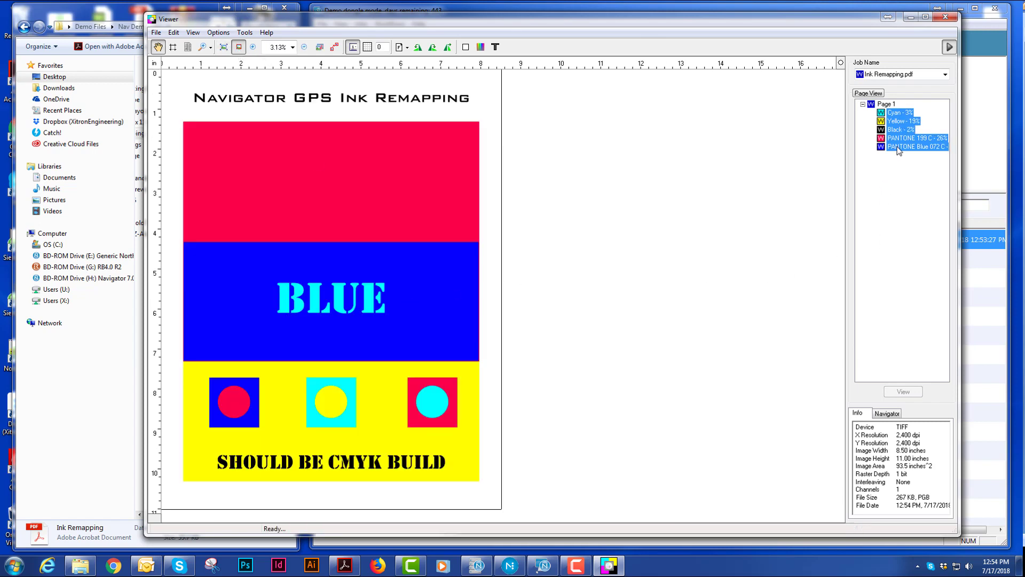
ctrl+click(901, 130)
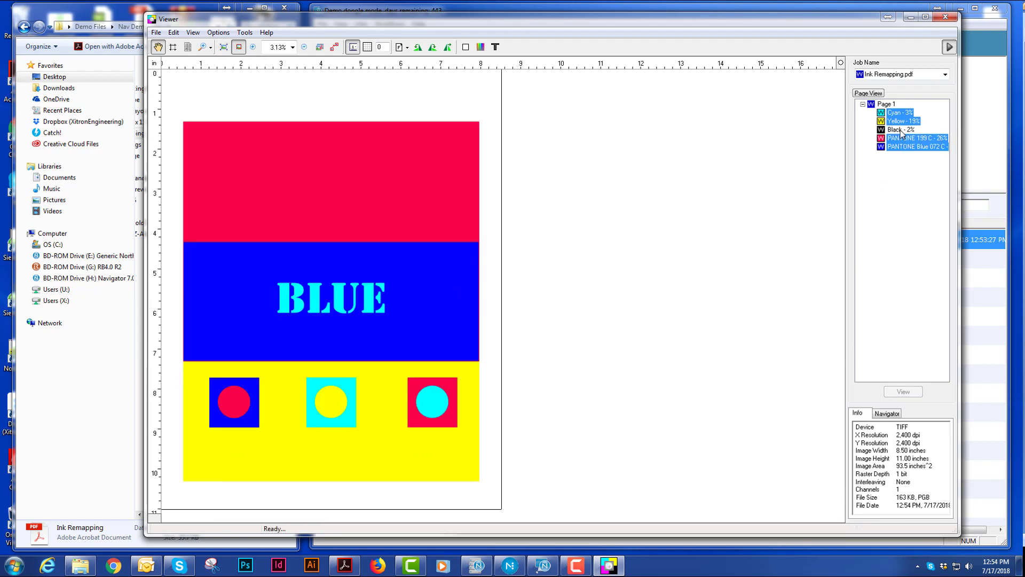
ctrl+click(901, 130)
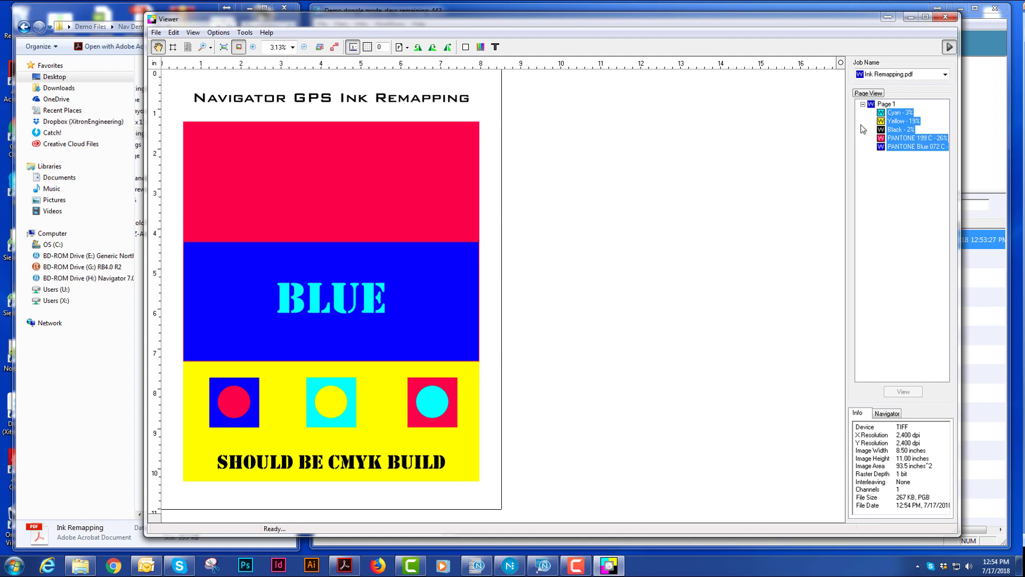
ctrl+click(894, 131)
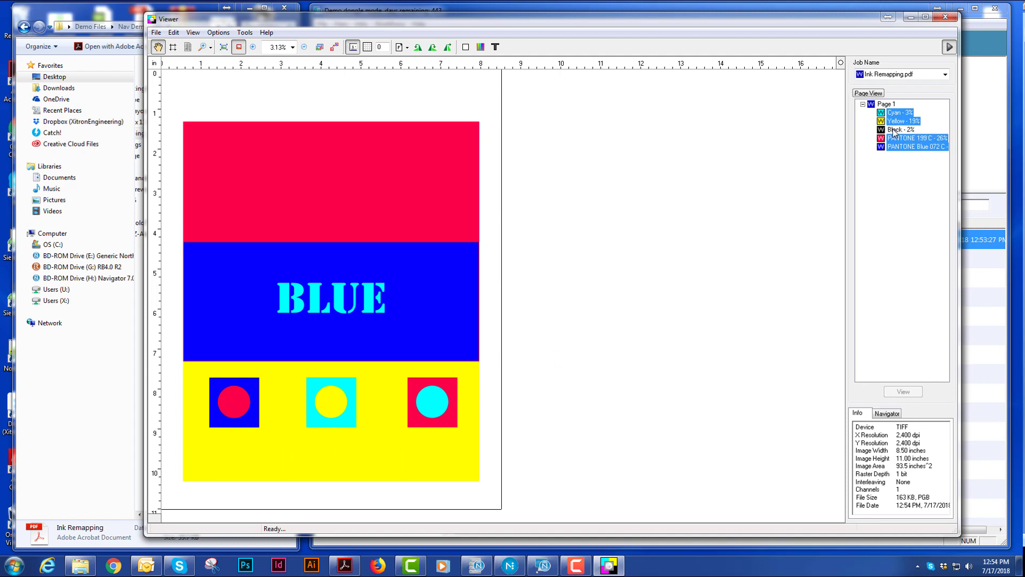
ctrl+click(894, 130)
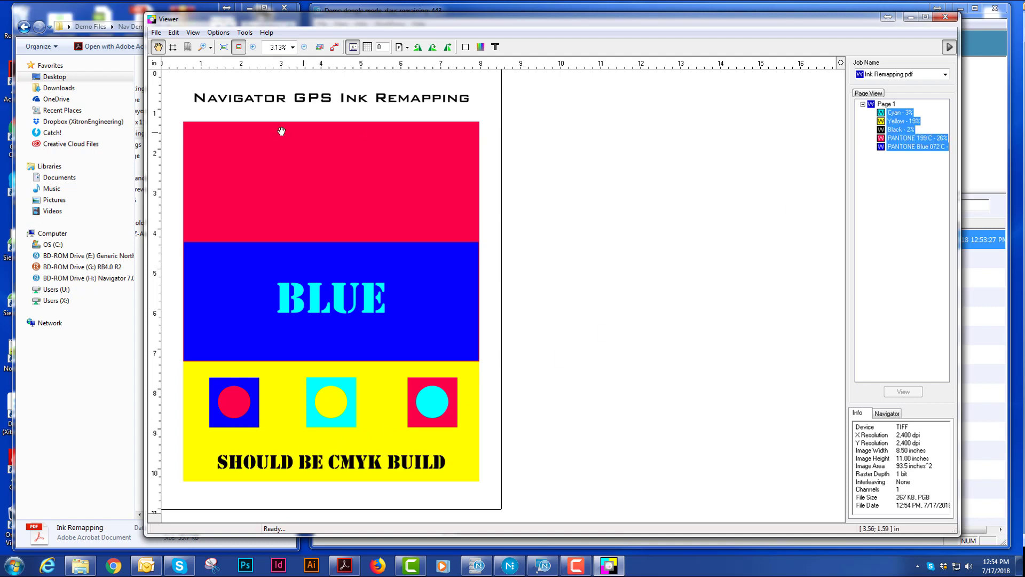
Step: Zoom onto the red square's edge at the right circle, isolate PANTONE 199 C, then show all and fit
click(211, 47)
click(229, 81)
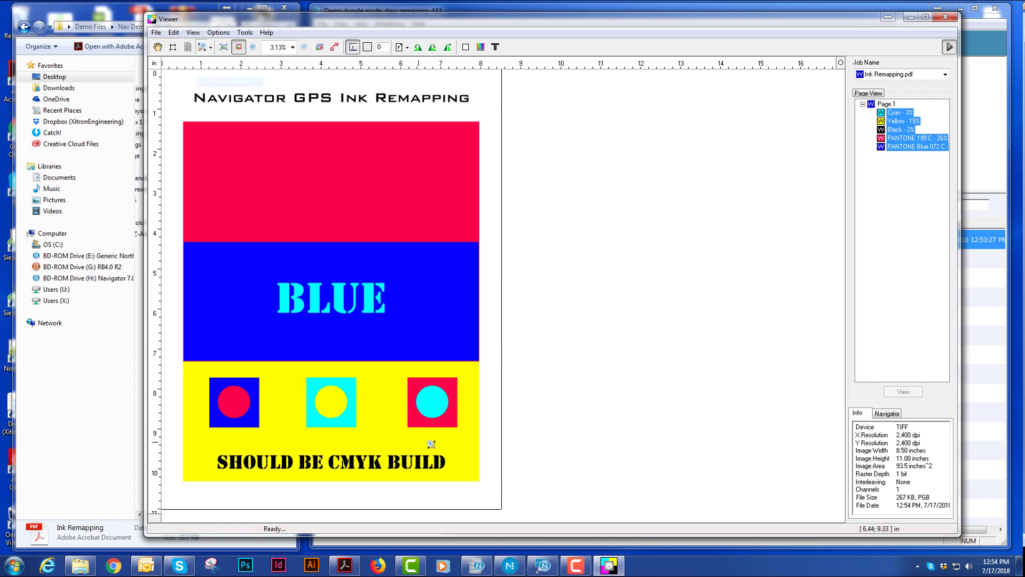
drag(416, 383, 431, 399)
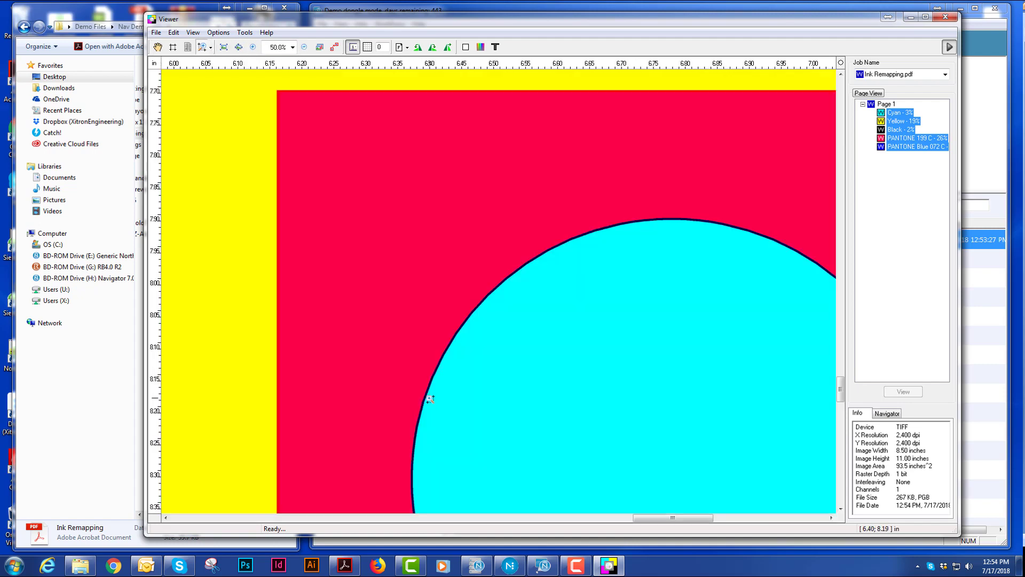
click(482, 285)
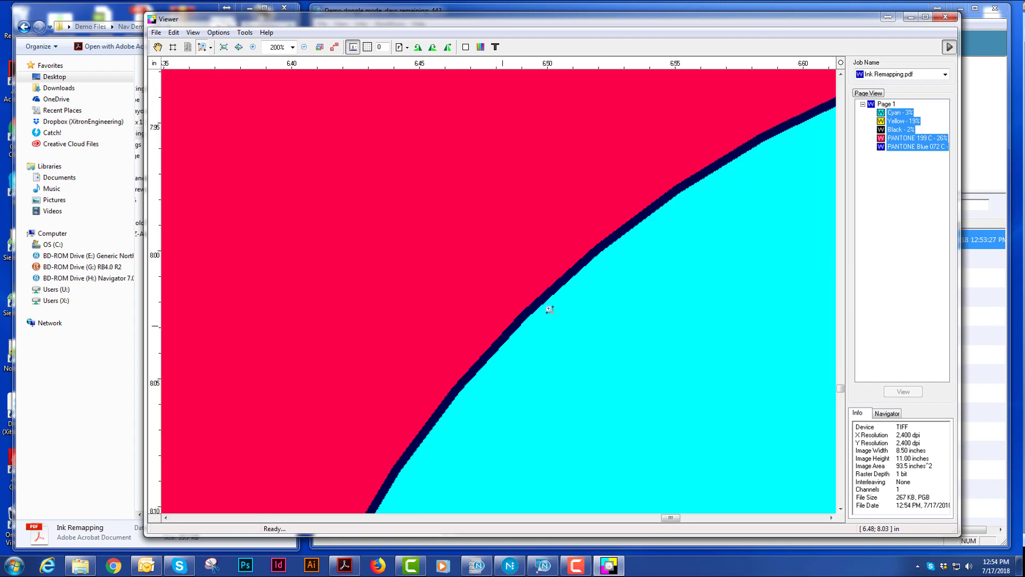
click(914, 139)
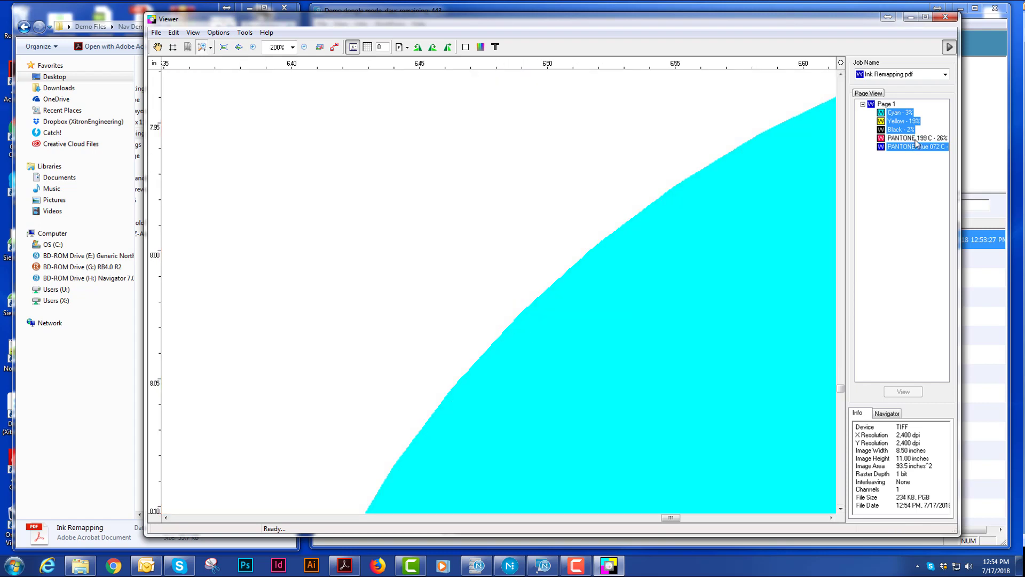
right_click(916, 140)
key(Escape)
key(ctrl+a)
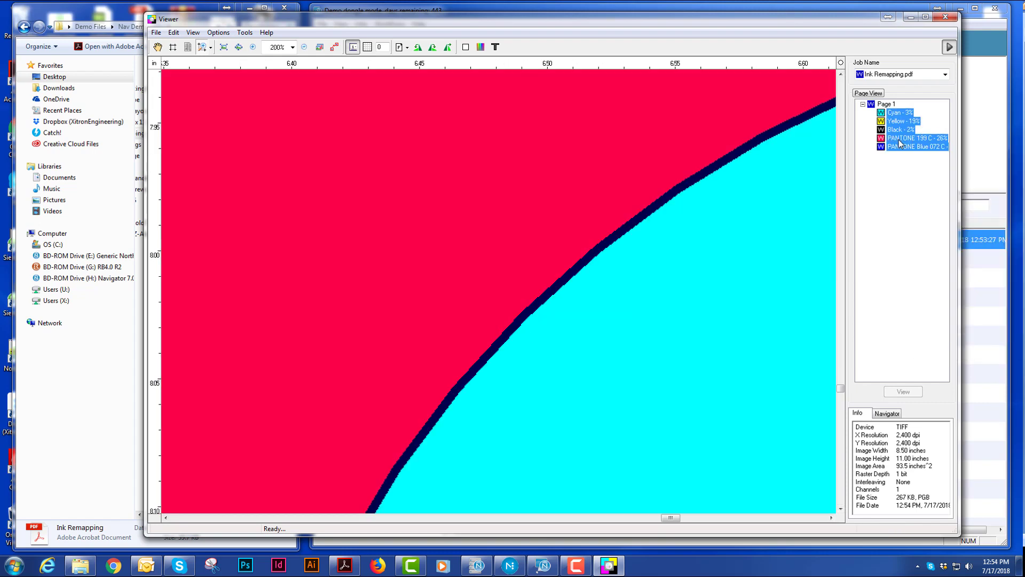
click(239, 47)
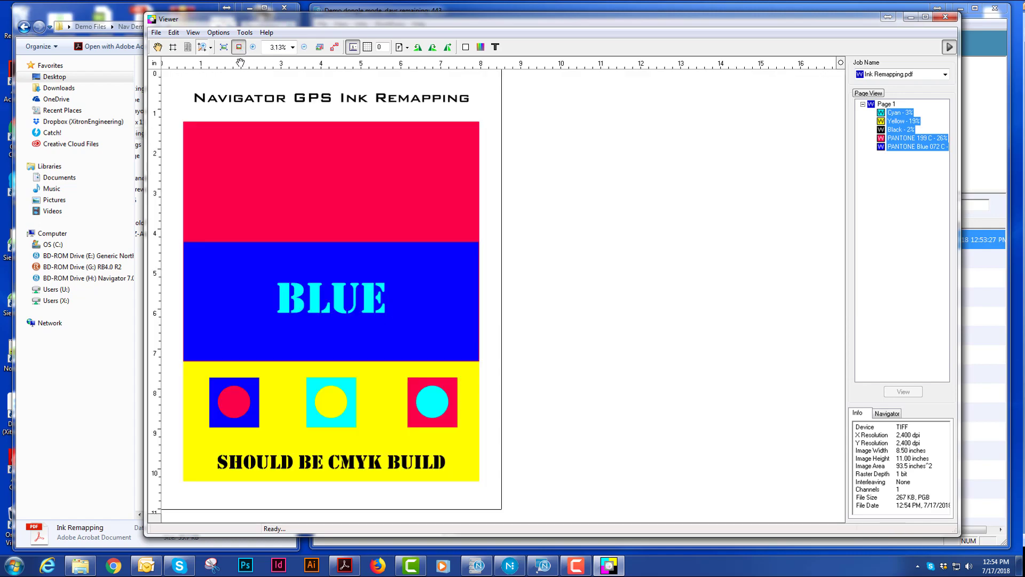
Step: Close the separation viewer and open the Preflight workflow's Preflight step settings in the editor
click(947, 17)
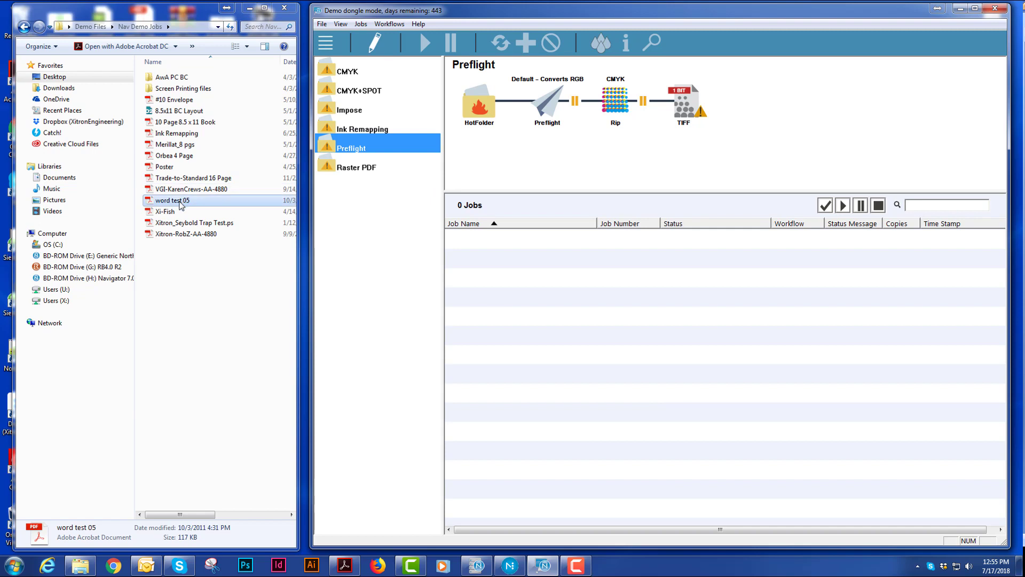
click(375, 44)
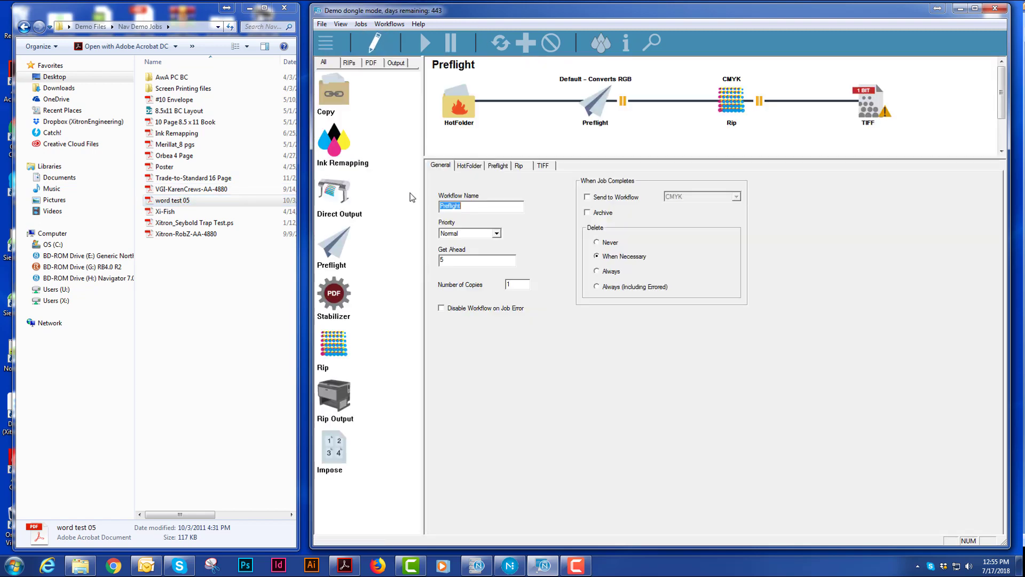
click(498, 166)
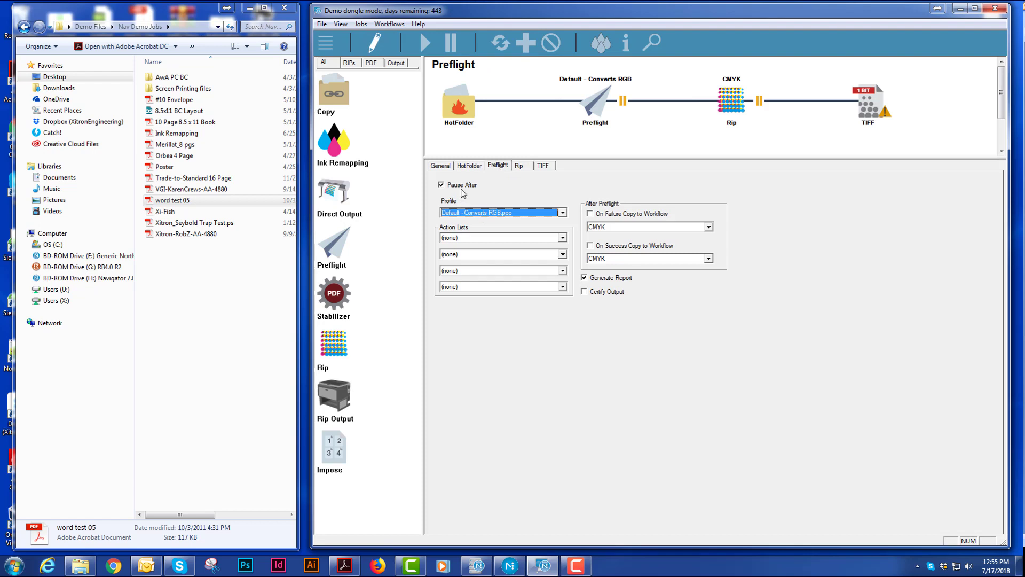
Step: Keep the Default - Converts RGB.ppp profile and (none) action list, then exit the editor
click(549, 211)
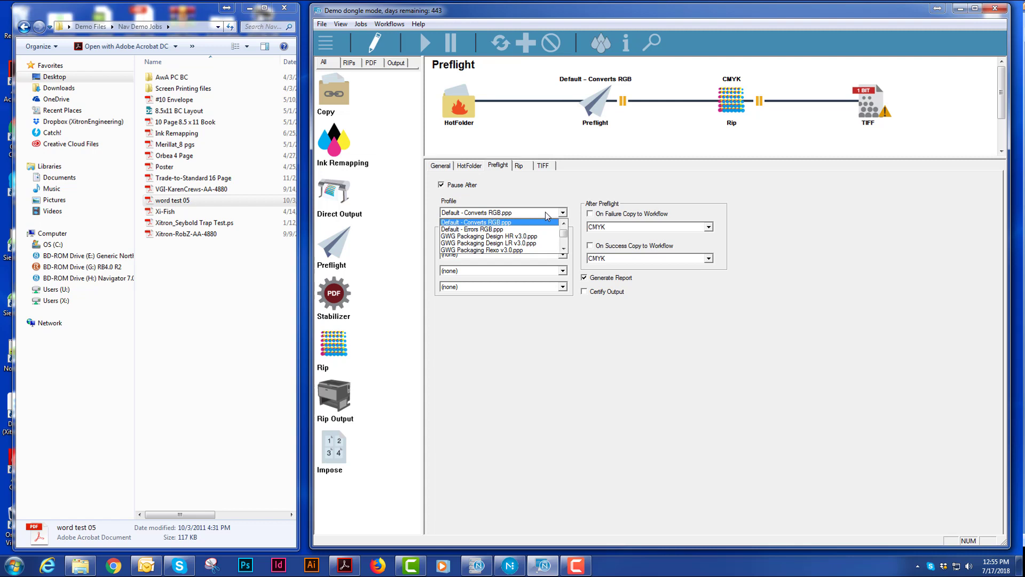
click(546, 212)
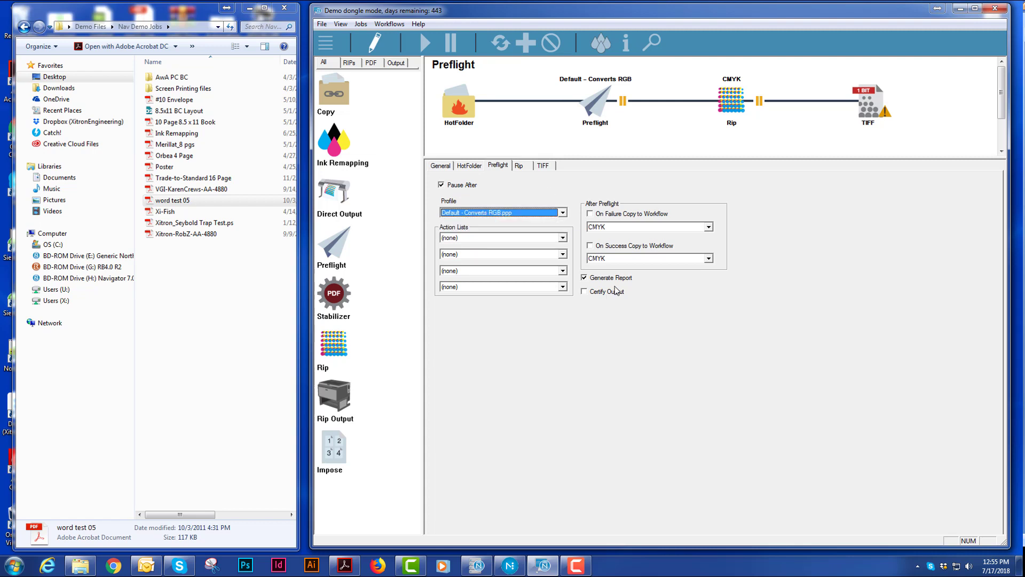
click(564, 238)
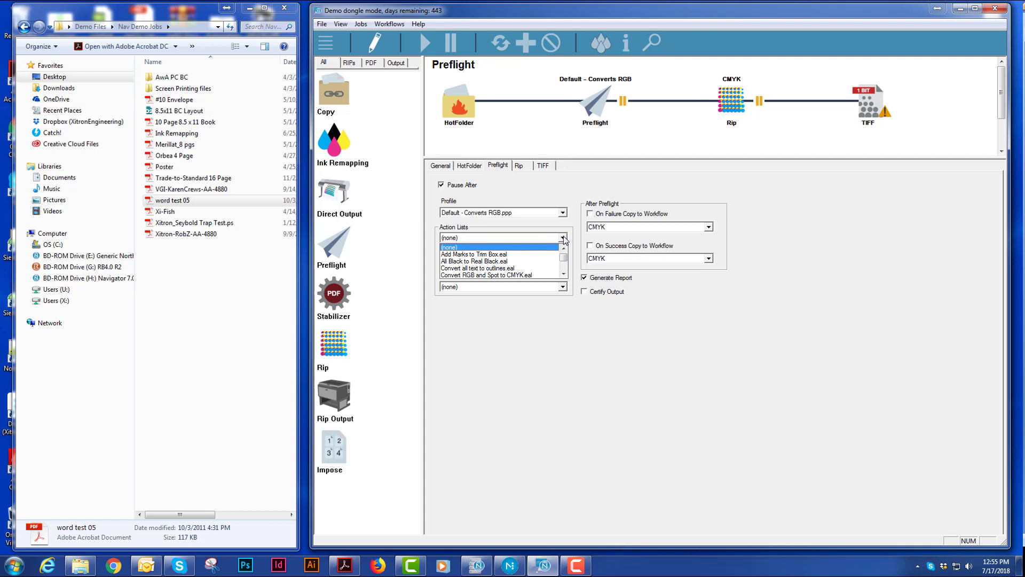
mouse_move(565, 258)
mouse_down()
mouse_move(564, 270)
mouse_move(567, 246)
mouse_up()
click(572, 225)
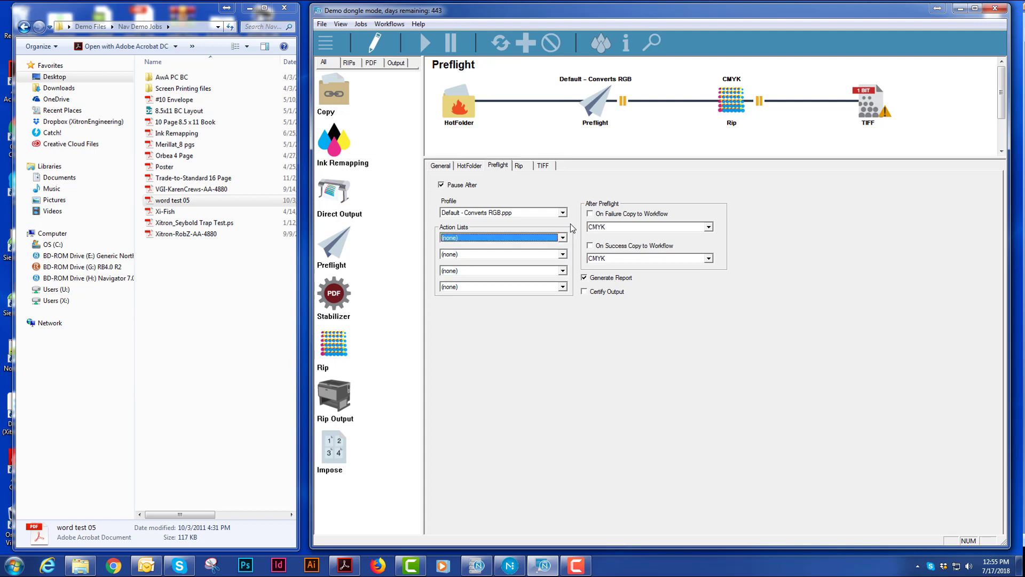
click(565, 214)
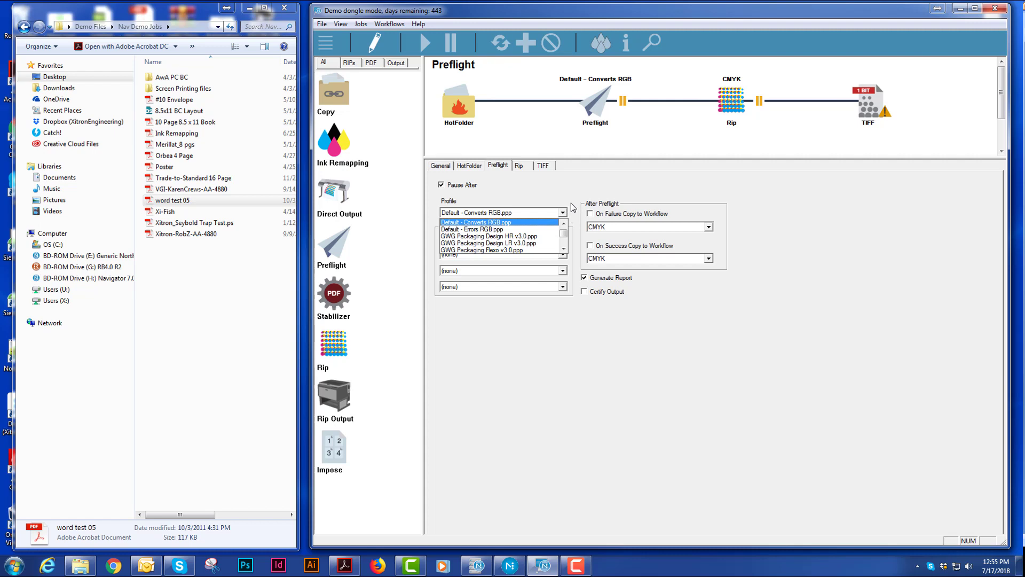
click(571, 209)
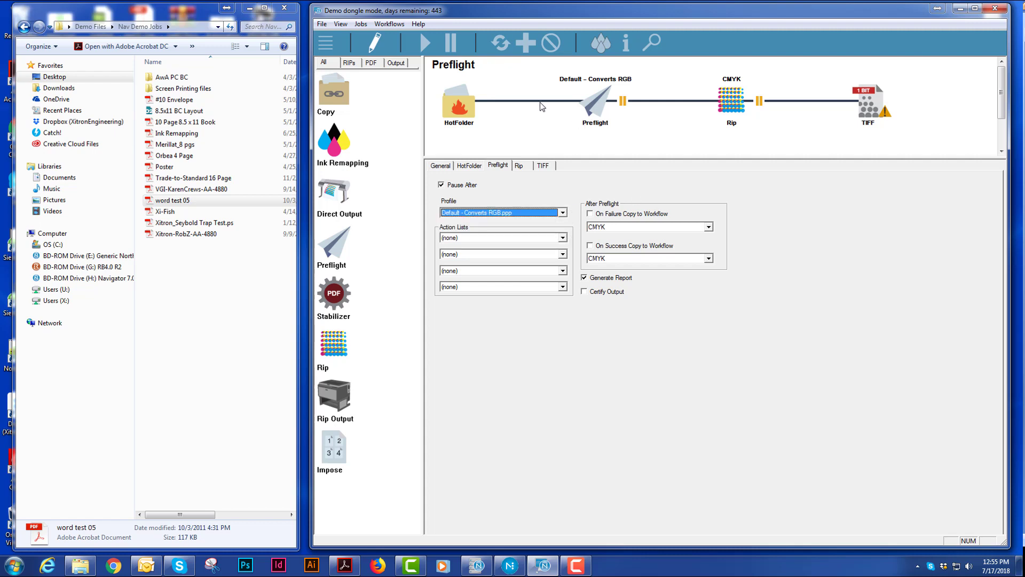
click(377, 52)
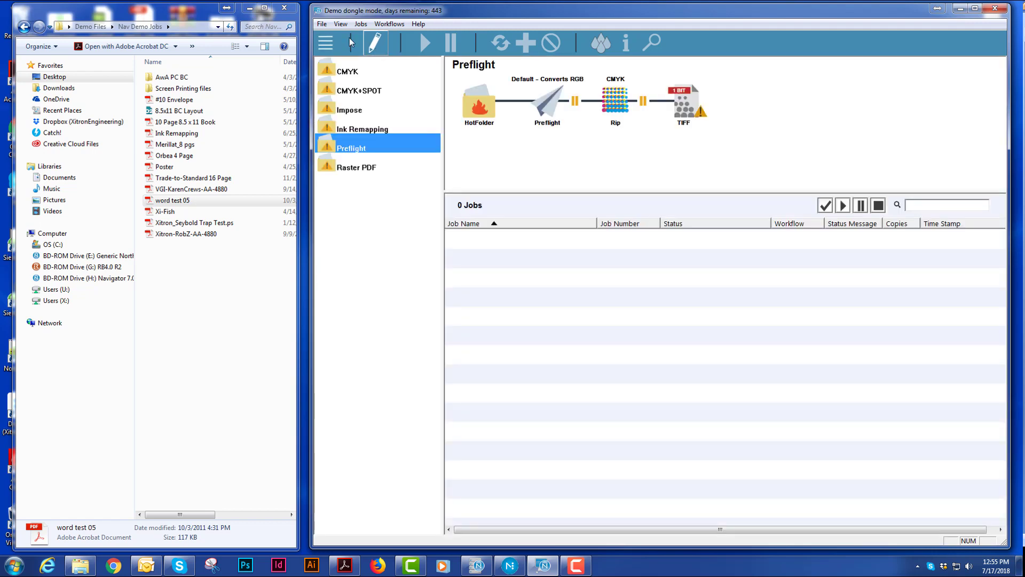
Step: Drop word test 05 onto Preflight and open PreflightReport.pdf from job 243's Preflight step
drag(176, 201, 544, 138)
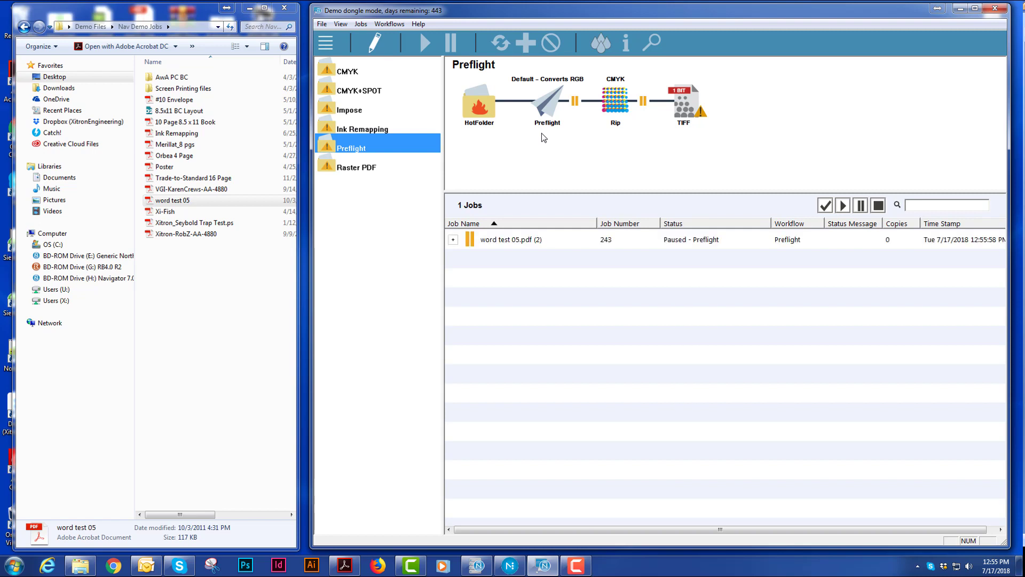
click(453, 240)
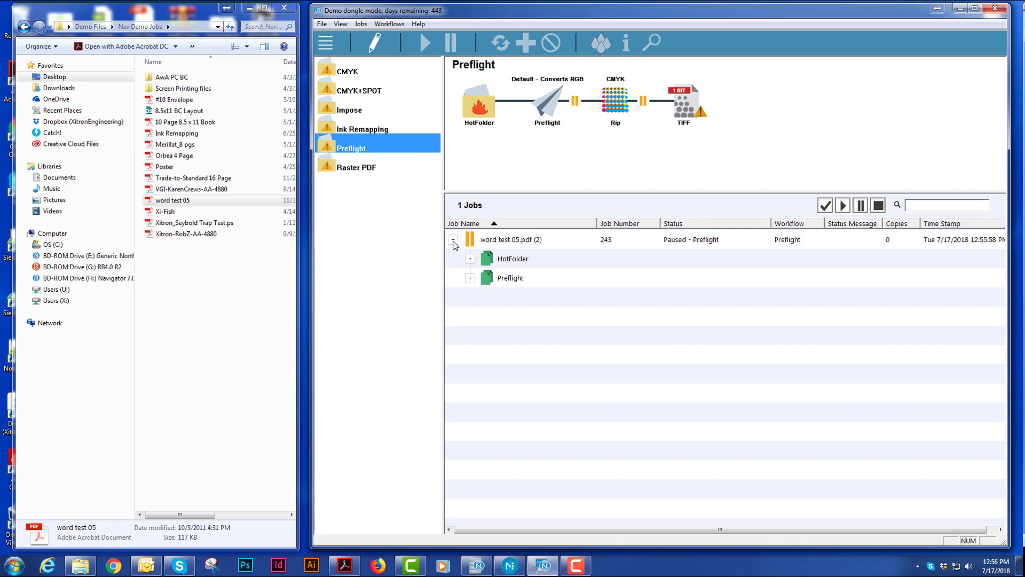
click(470, 278)
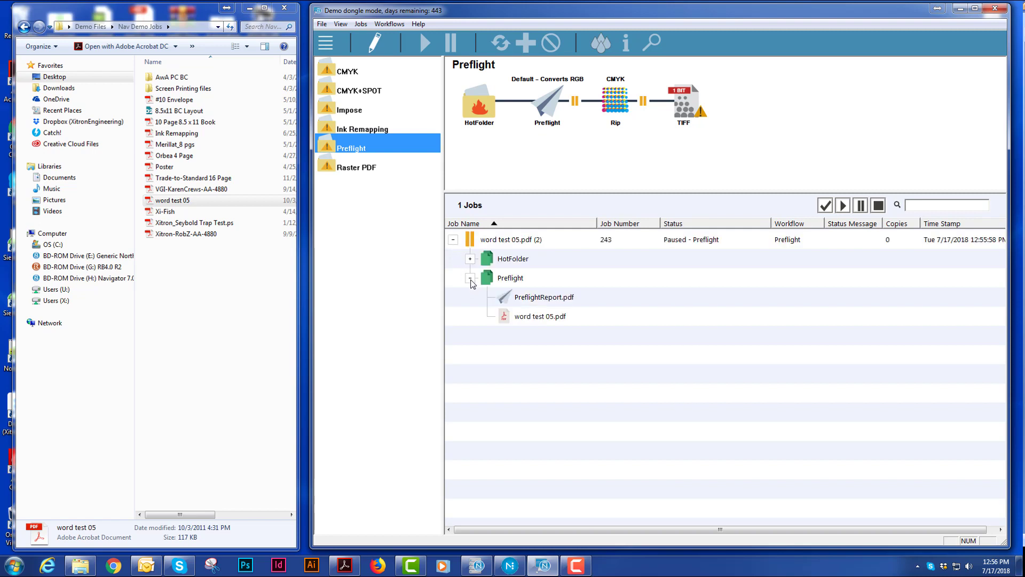
click(534, 301)
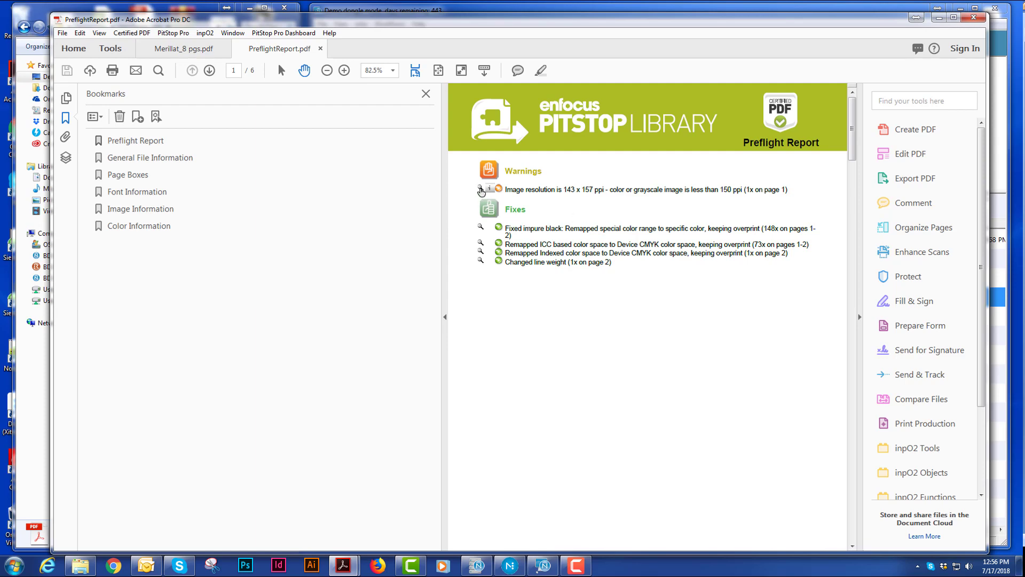
Step: View the flagged low-resolution image, close all three PDFs and the Enfocus Navigator panel, and minimise Acrobat
click(480, 190)
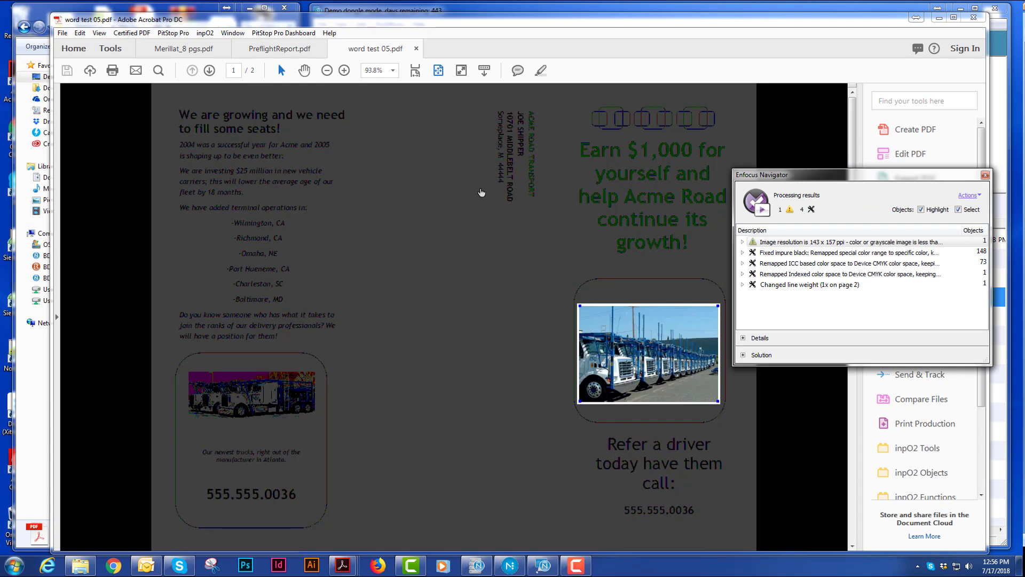
click(417, 49)
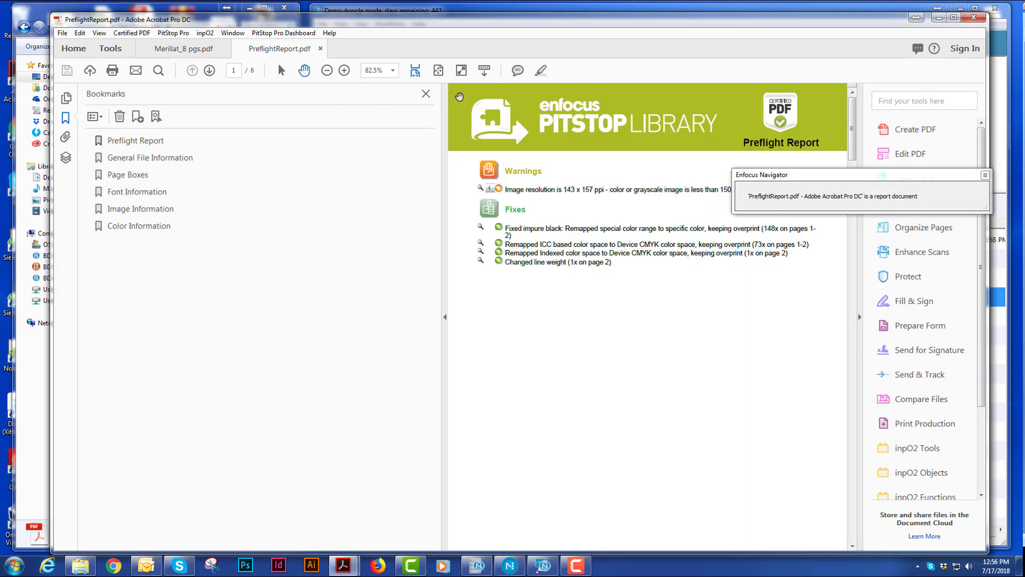
click(321, 50)
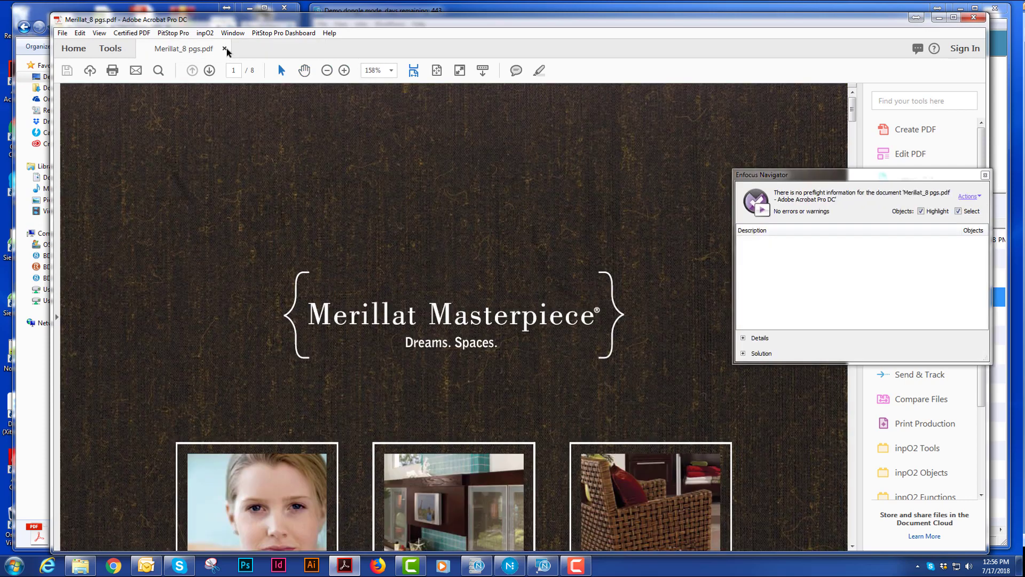
click(227, 49)
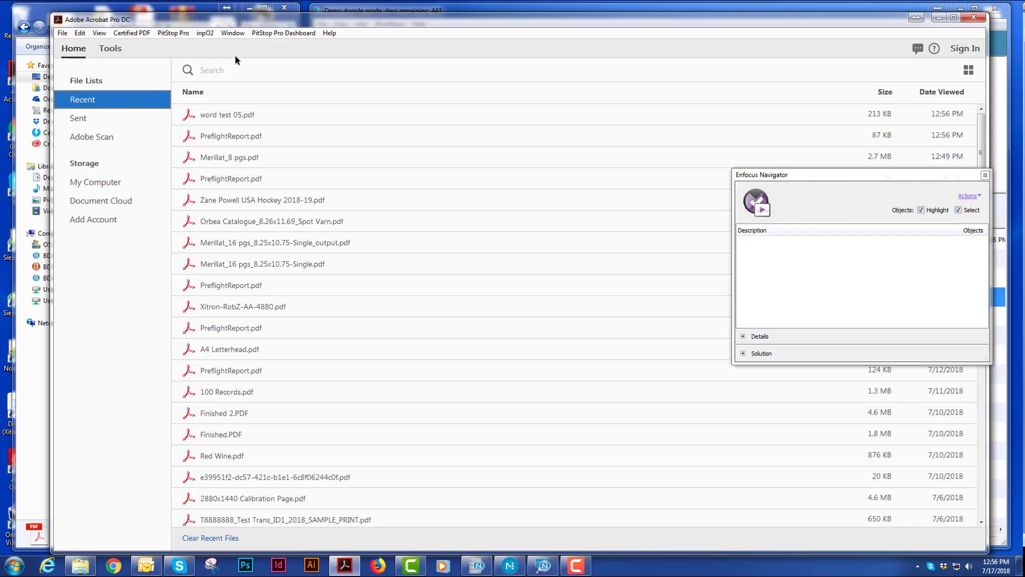
click(985, 175)
click(939, 17)
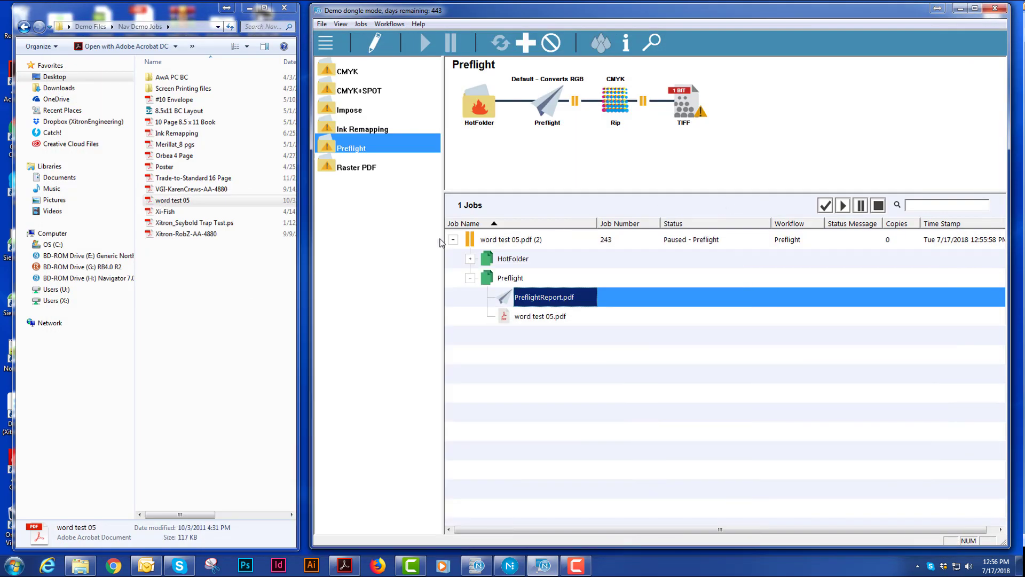
Step: Collapse the word test 05 job, browse the Raster PDF and Impose workflows, then show CMYK's completed job 240
click(452, 239)
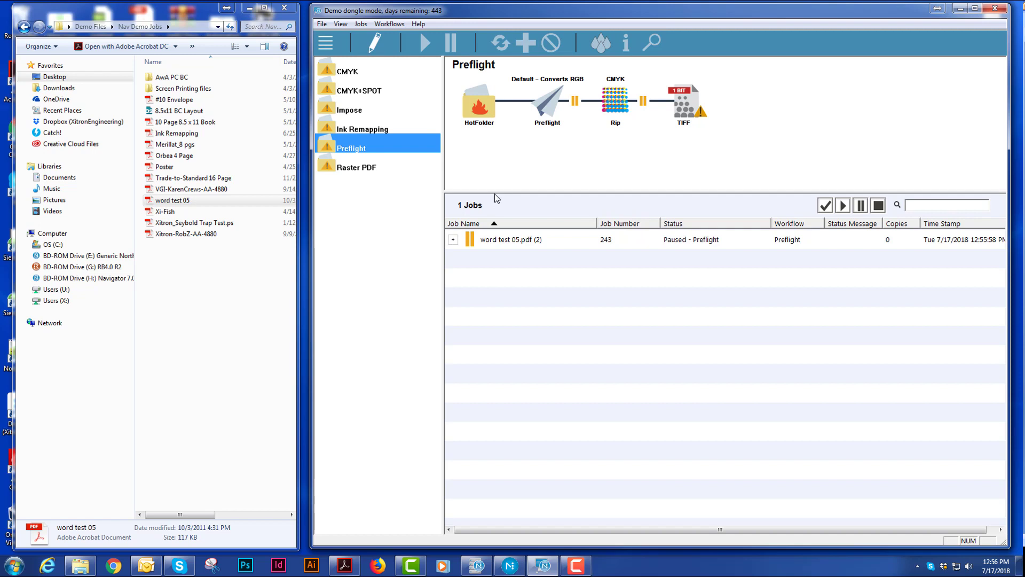
click(358, 167)
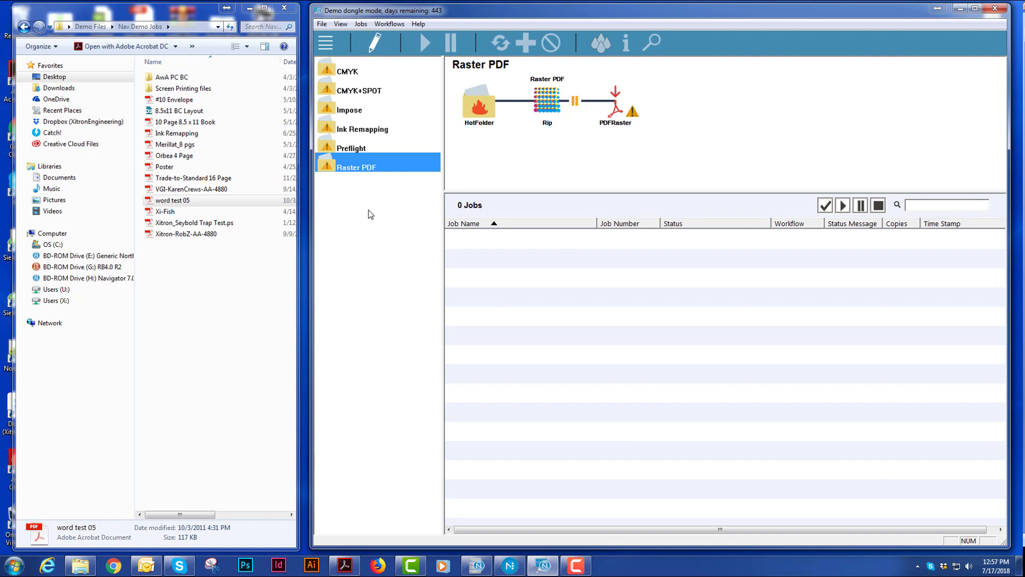
click(355, 115)
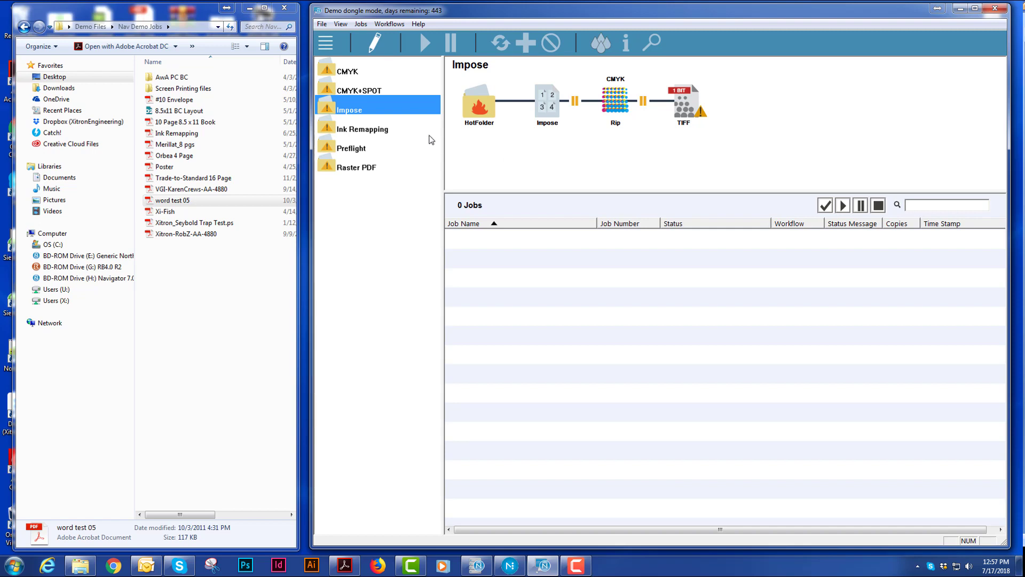
click(348, 73)
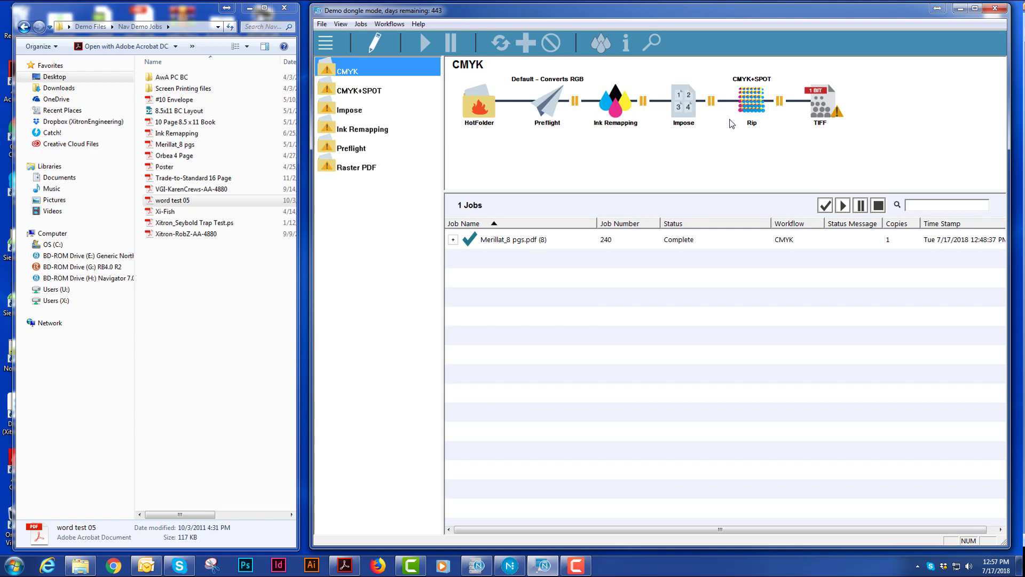
Step: Drop a Copy tool after Impose in the CMYK diagram, set its destination to Raster PDF, and close the editor
click(376, 43)
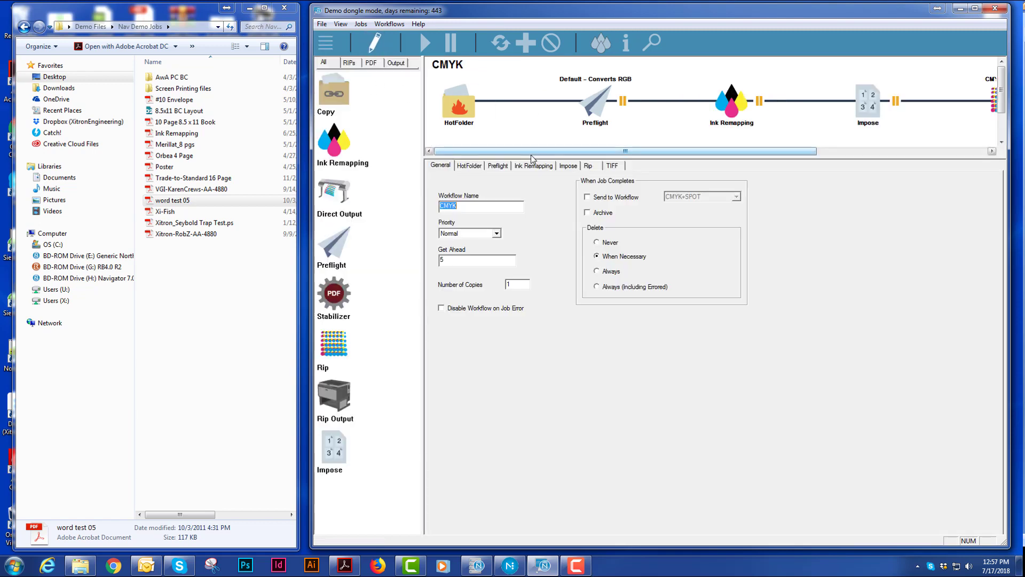
mouse_move(746, 152)
mouse_down()
mouse_move(903, 155)
mouse_move(741, 157)
mouse_up()
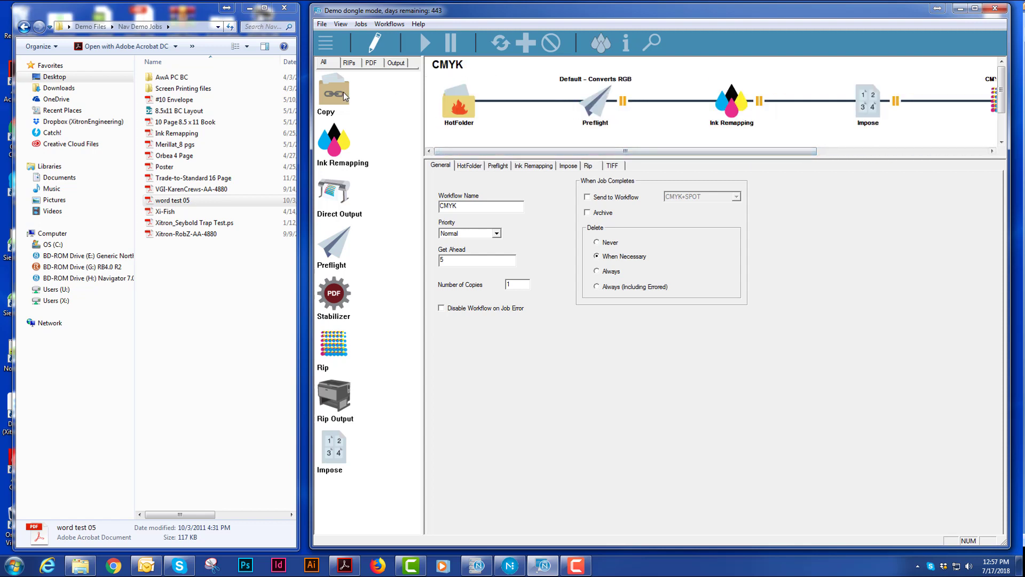
drag(361, 93, 933, 120)
click(612, 201)
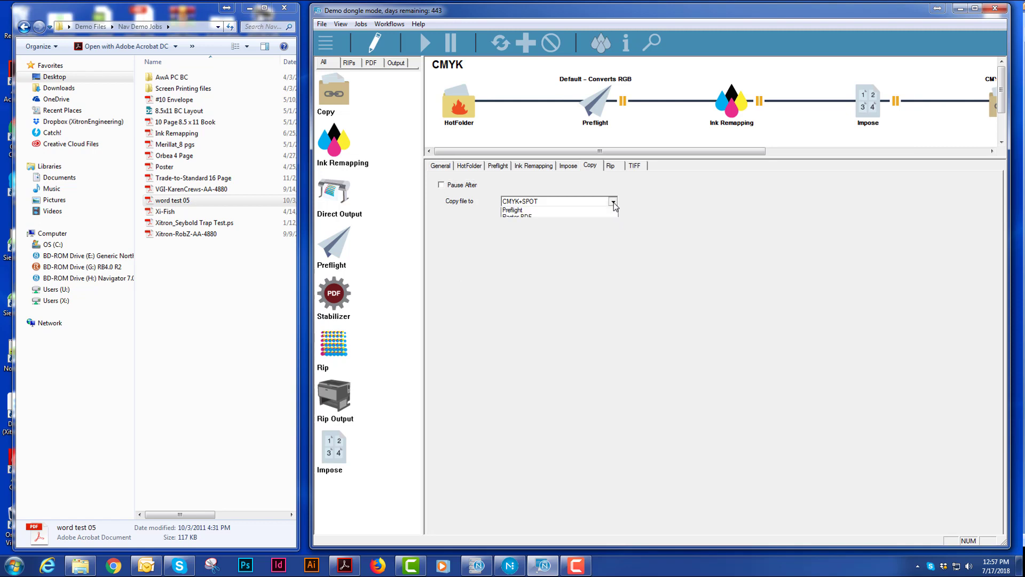
click(566, 238)
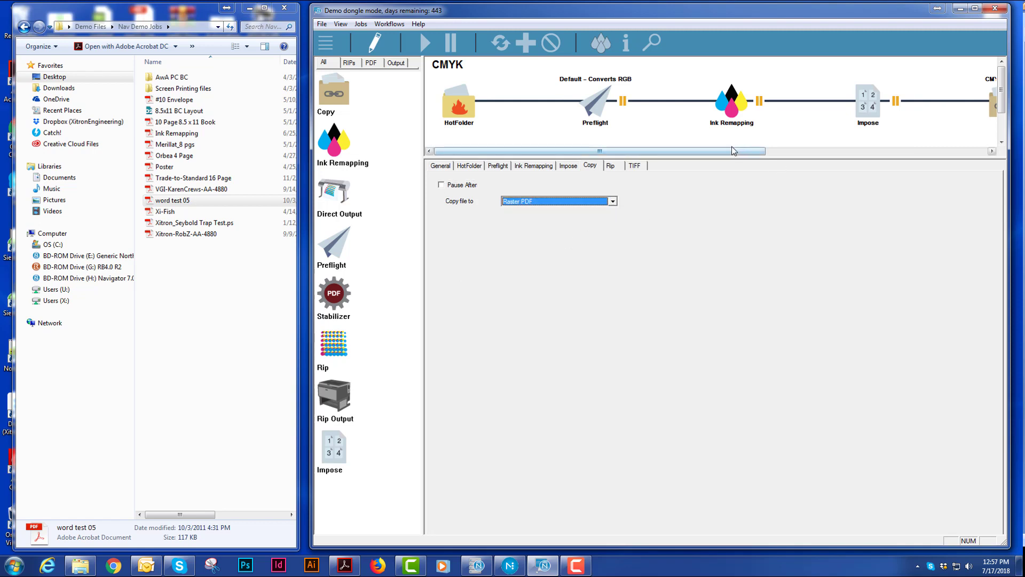
mouse_move(714, 156)
mouse_down()
mouse_move(791, 153)
mouse_move(614, 154)
mouse_move(688, 154)
mouse_up()
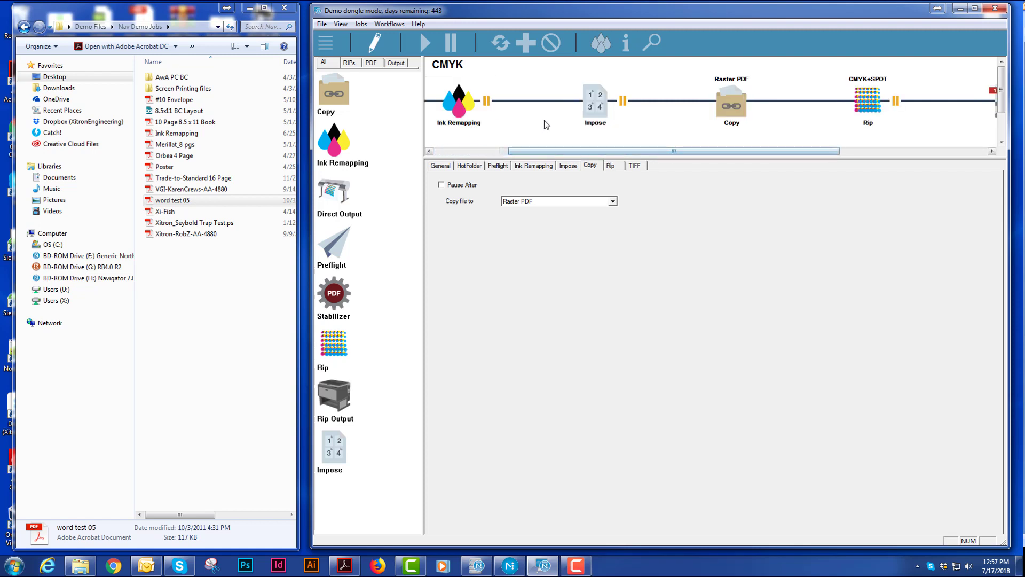
drag(611, 155, 692, 155)
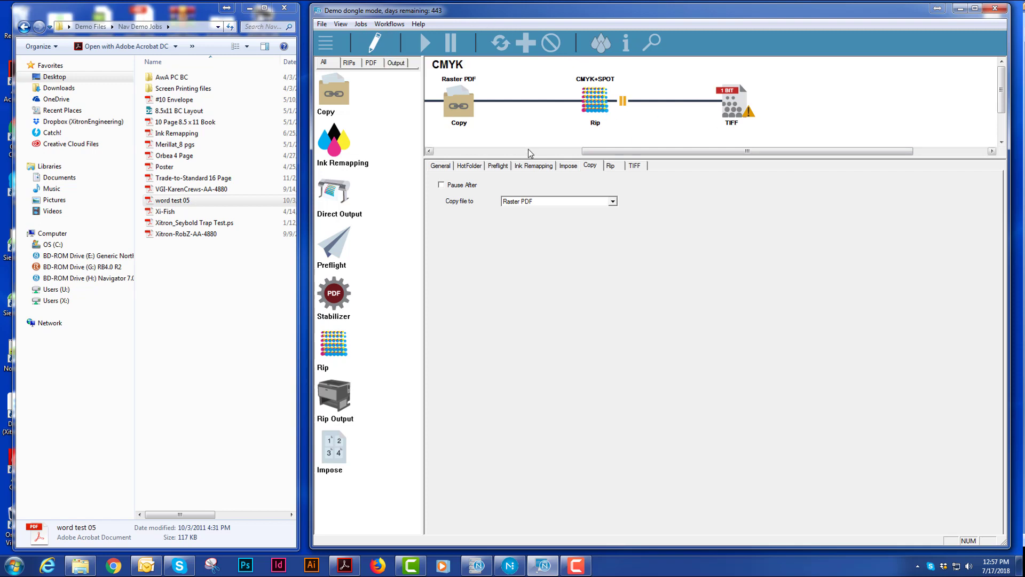
mouse_move(678, 153)
mouse_down()
mouse_move(748, 153)
mouse_move(522, 153)
mouse_up()
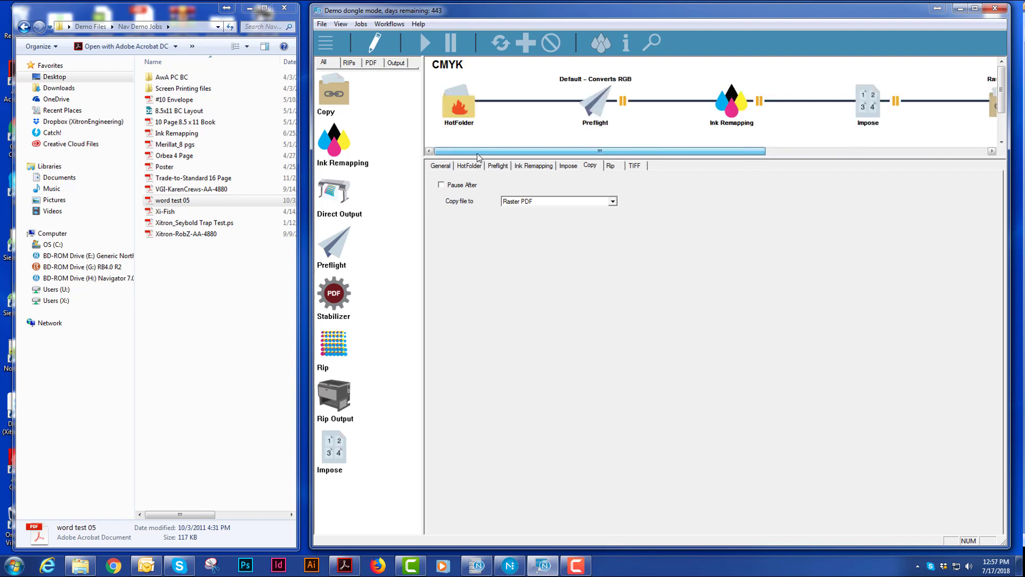
click(374, 40)
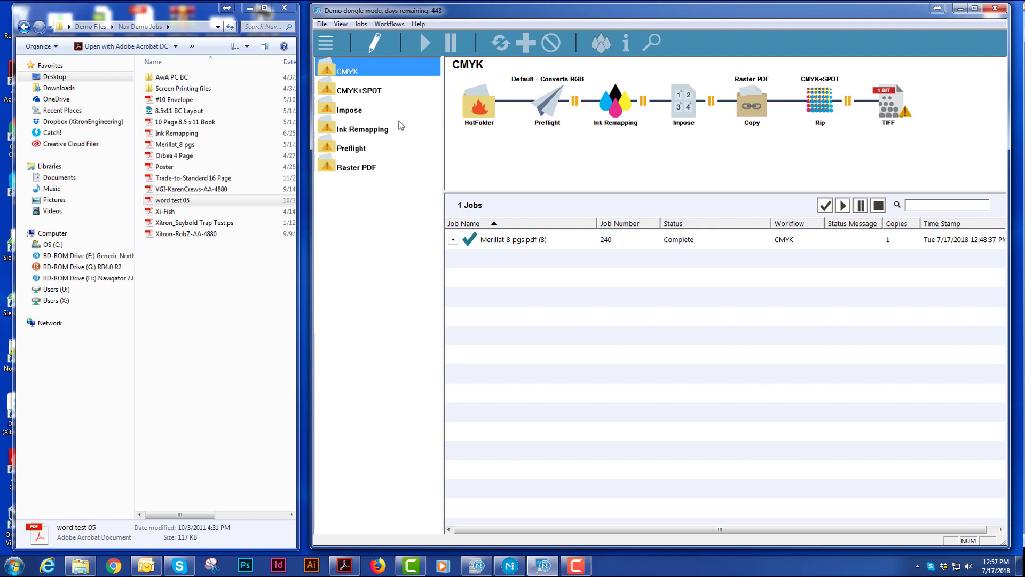
Step: Toggle the job list, then browse the Impose, Preflight, Raster PDF, Ink Remapping and CMYK+SPOT workflows, returning to CMYK
click(334, 48)
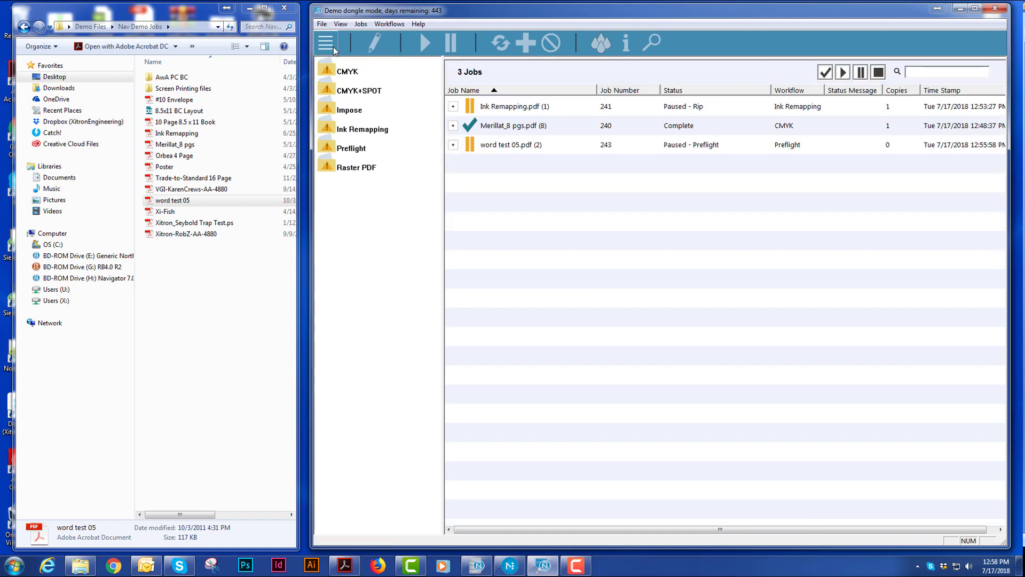
click(334, 48)
click(369, 109)
click(363, 145)
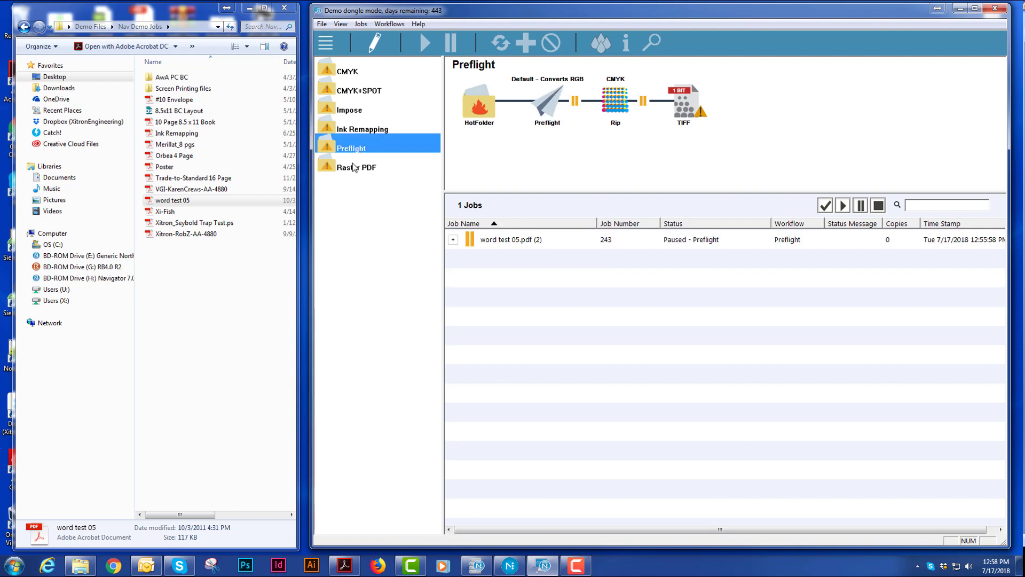
click(353, 167)
click(368, 128)
click(362, 95)
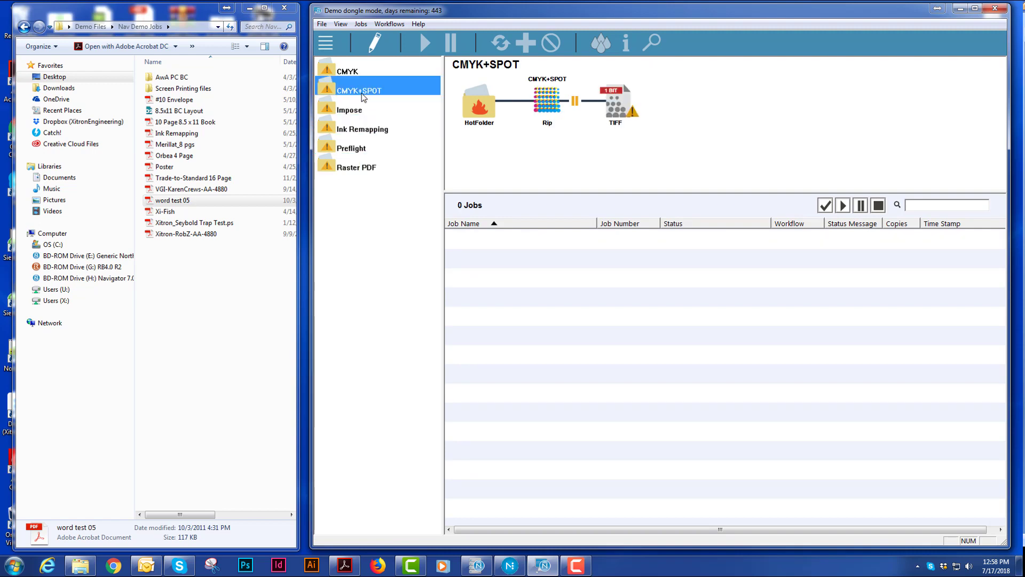
click(354, 70)
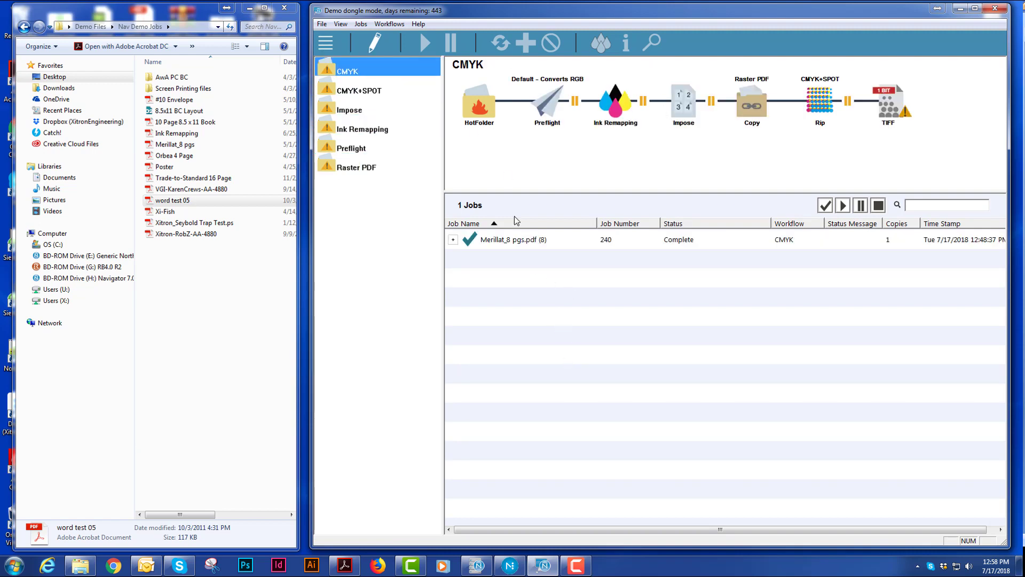
Step: Open and close the CMYK workflow editor, then select Ink Remapping.pdf in the Ink Remapping workflow
click(376, 45)
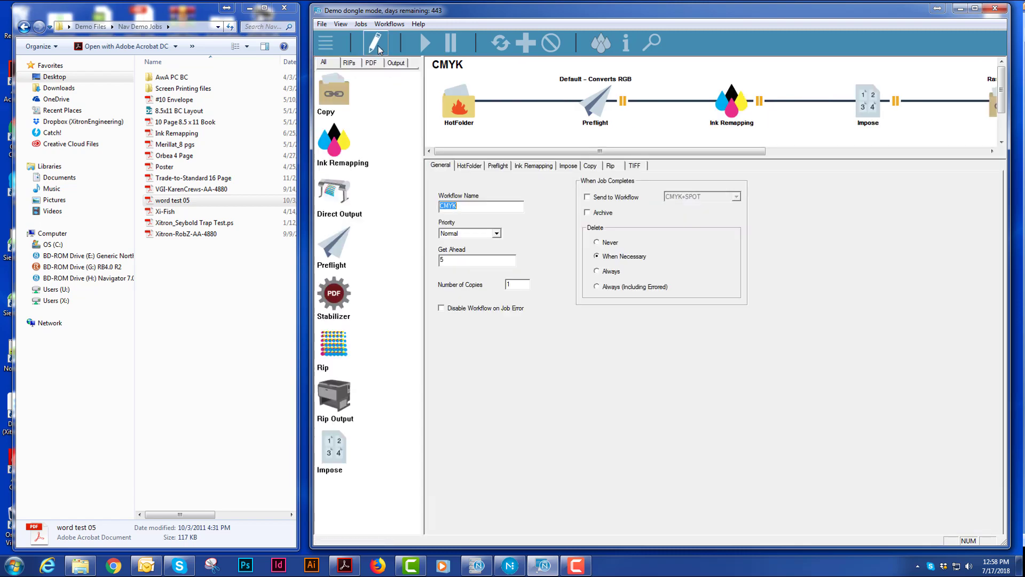
click(378, 45)
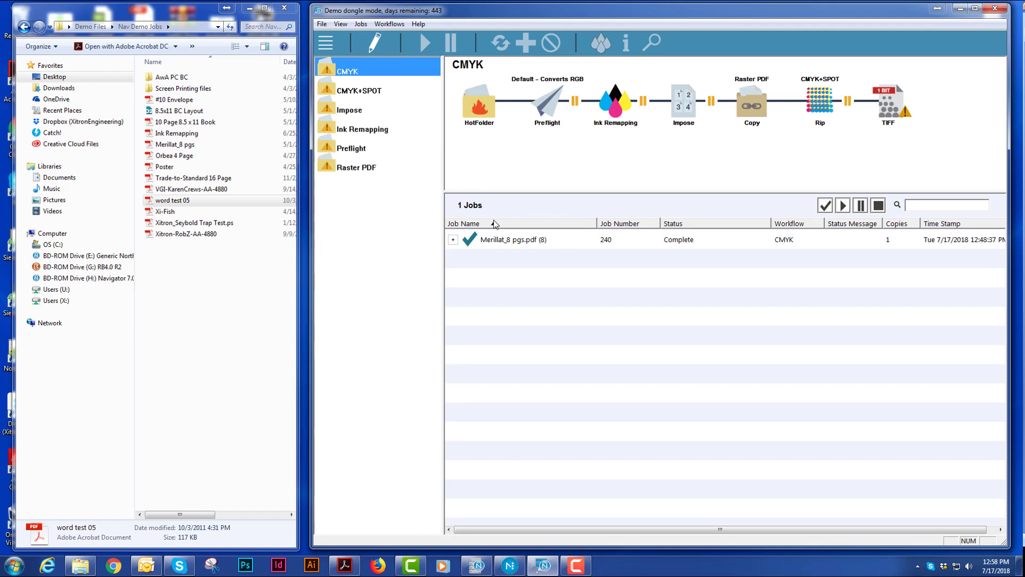
click(374, 109)
click(369, 129)
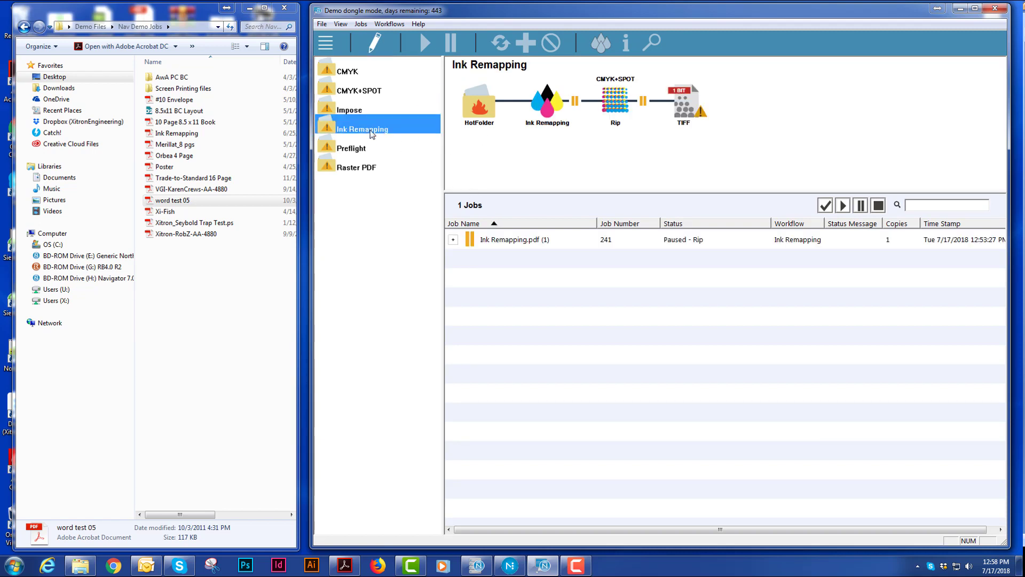
click(503, 246)
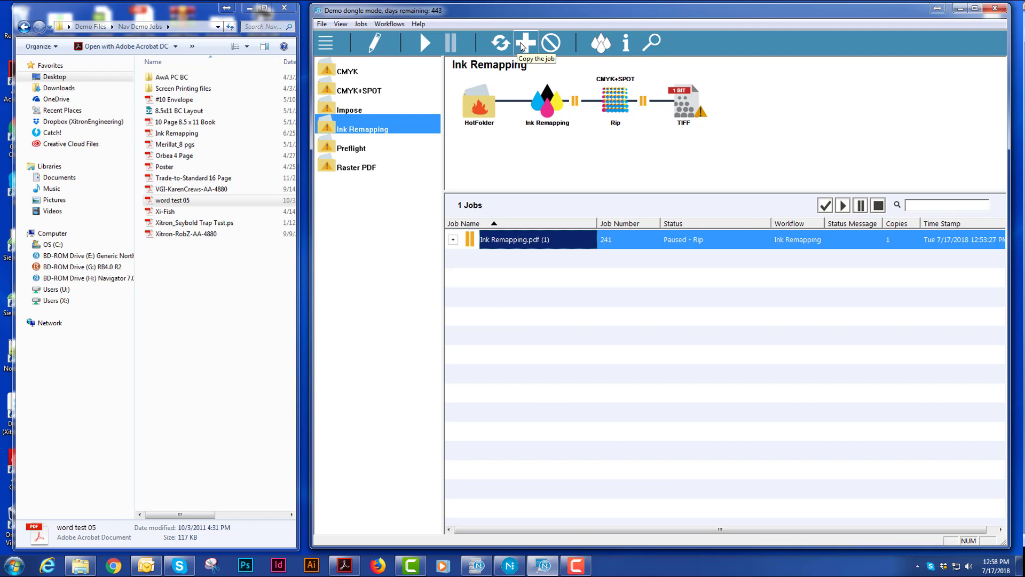
Step: Delete job 241 and drag Ink Remapping.pdf onto the Ink Remapping workflow, selecting the new job 244
click(551, 44)
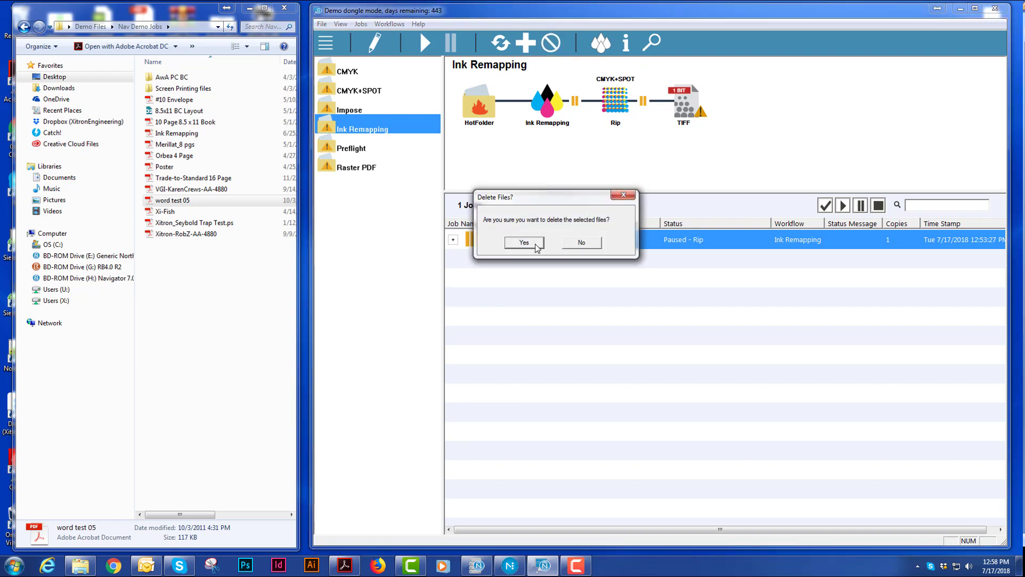
click(534, 241)
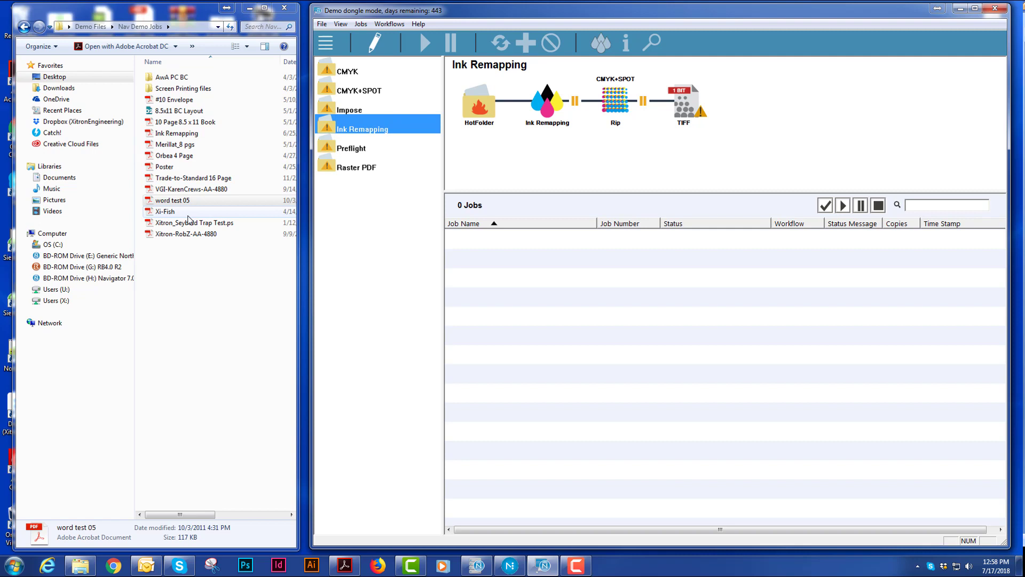
drag(176, 133, 572, 132)
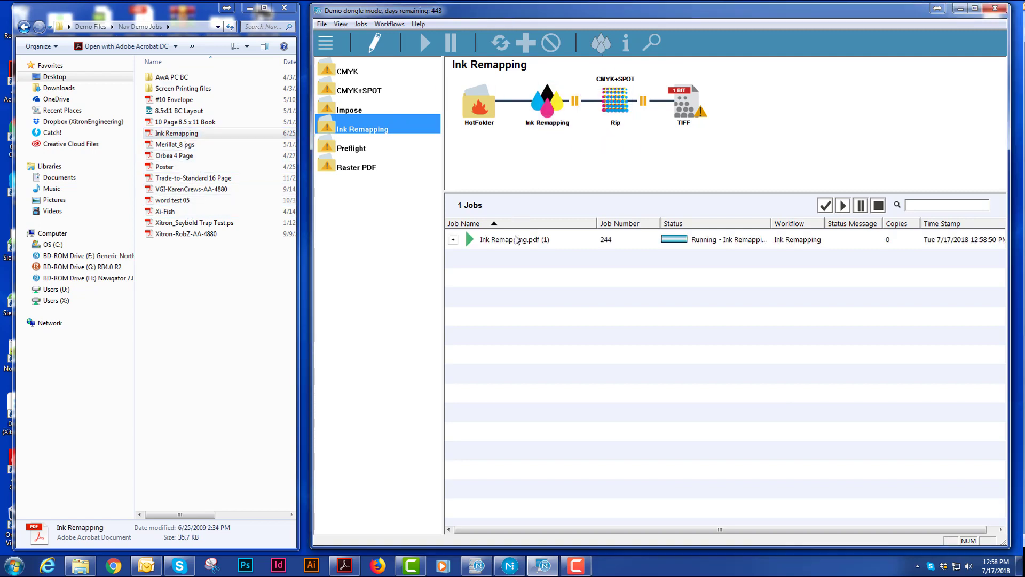
click(516, 238)
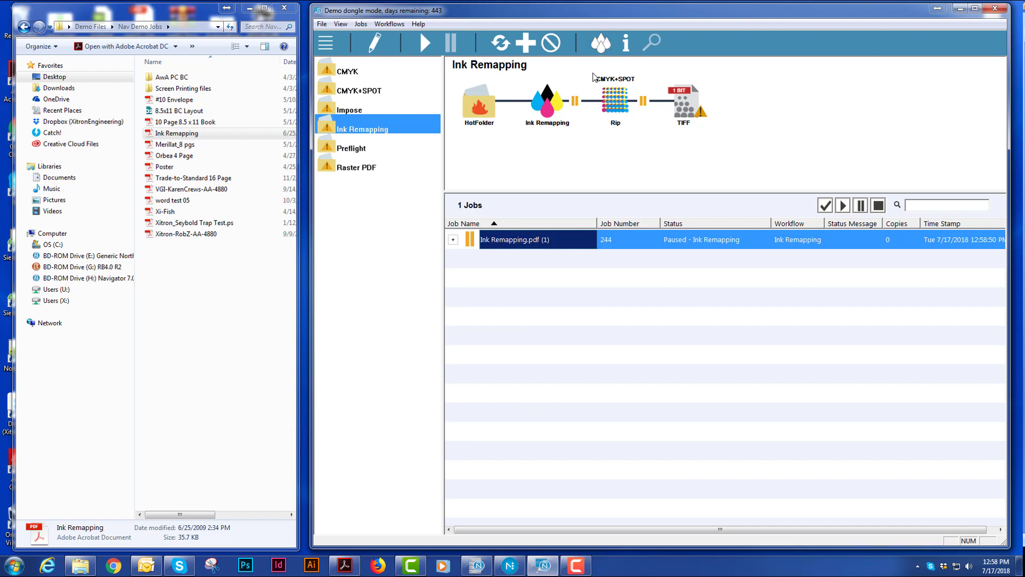
click(625, 47)
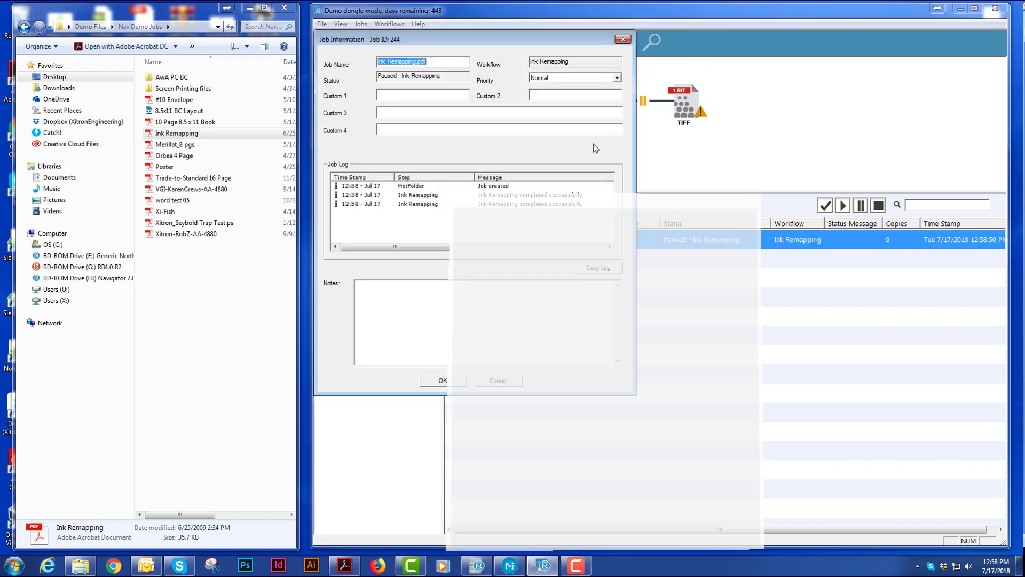
click(572, 78)
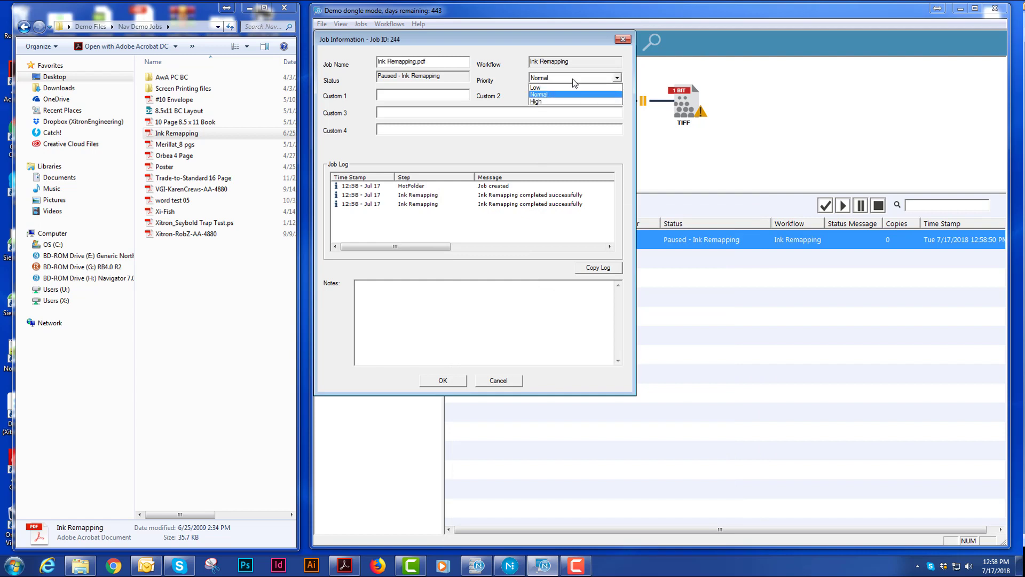
click(572, 79)
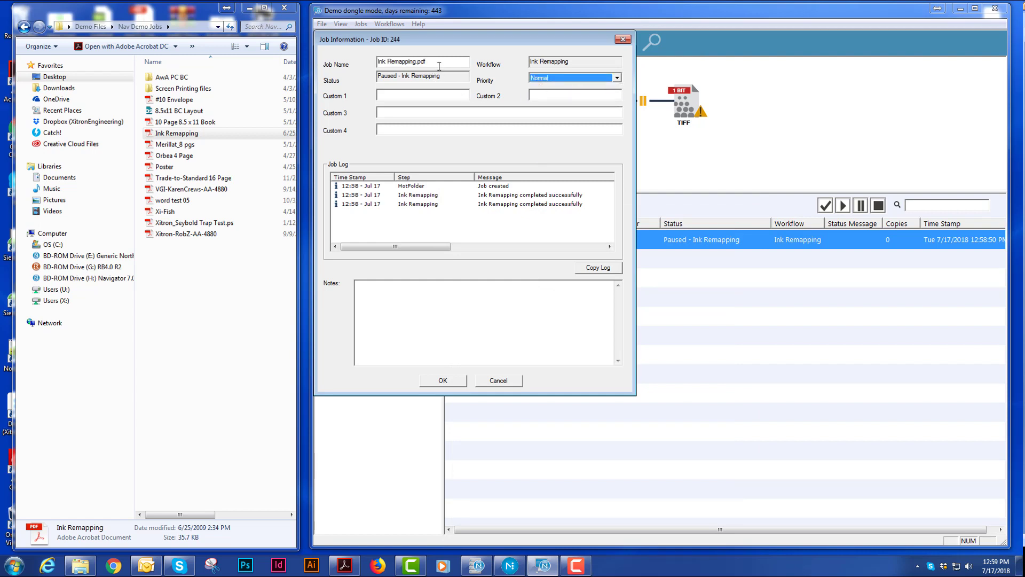
click(426, 227)
click(499, 381)
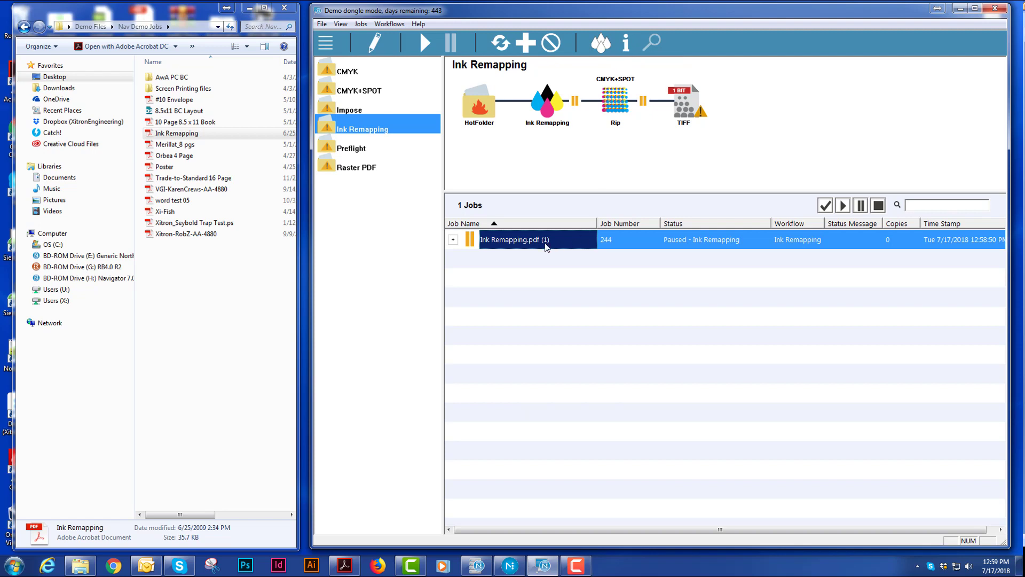
Step: Edit job 244's own workflow, adding a Stabilizer step and a Preflight step before Ink Remapping
right_click(543, 246)
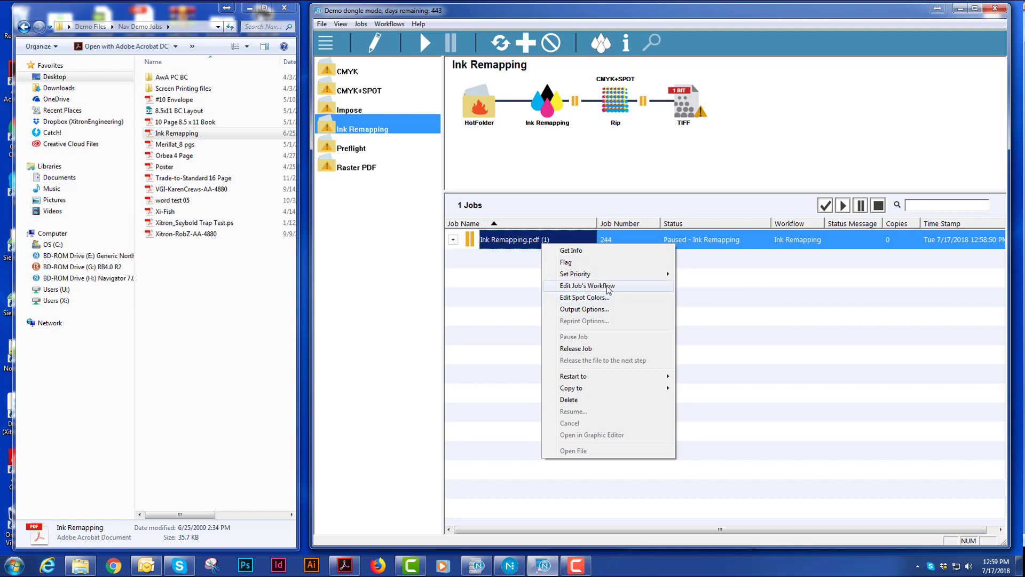
click(608, 286)
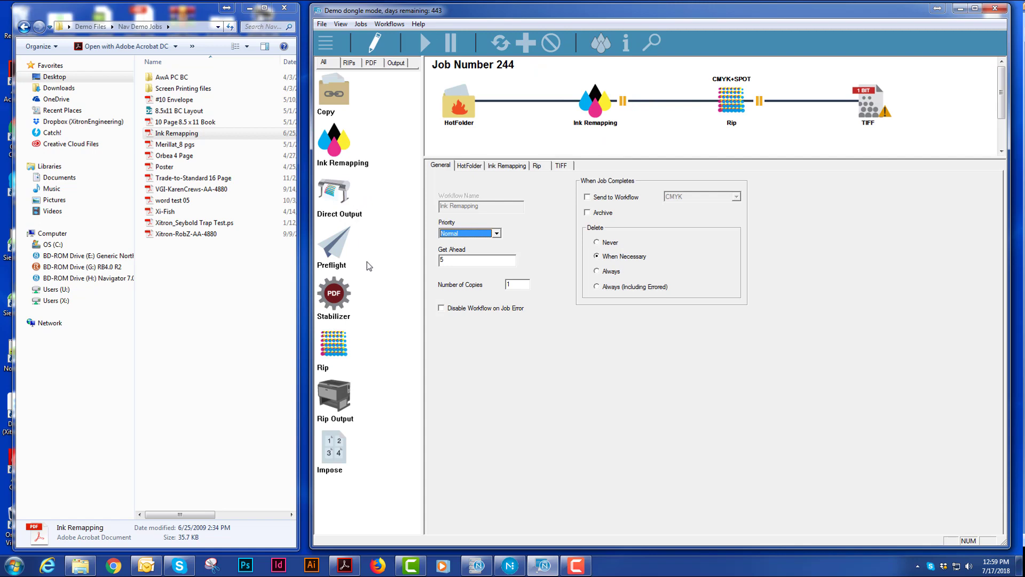
mouse_move(336, 302)
mouse_down()
mouse_move(508, 151)
mouse_move(539, 99)
mouse_up()
drag(330, 262, 662, 105)
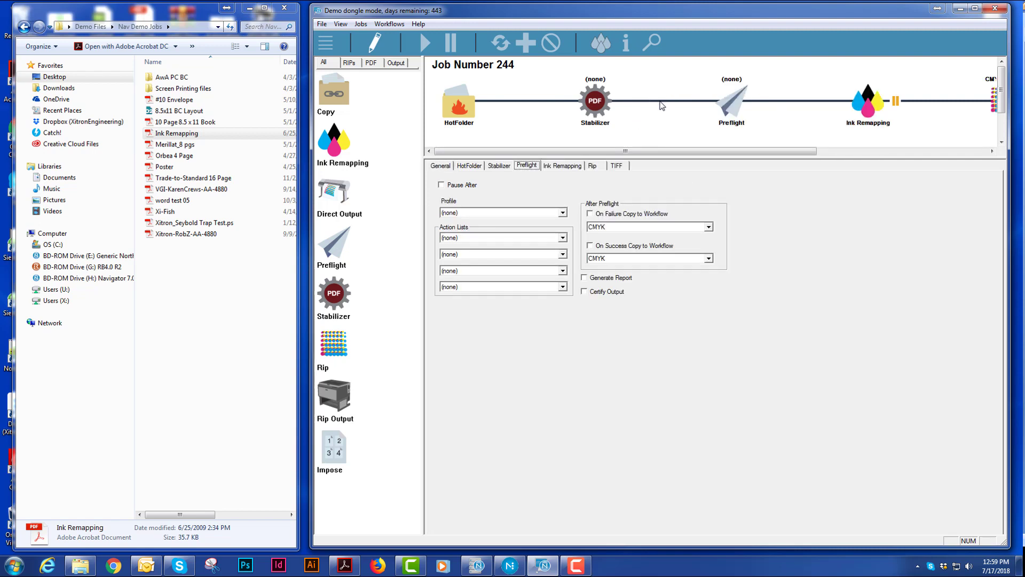
Step: Set the Preflight to Default - Converts RGB.ppp with Pause After and Generate Report, then release the job
click(462, 212)
click(460, 230)
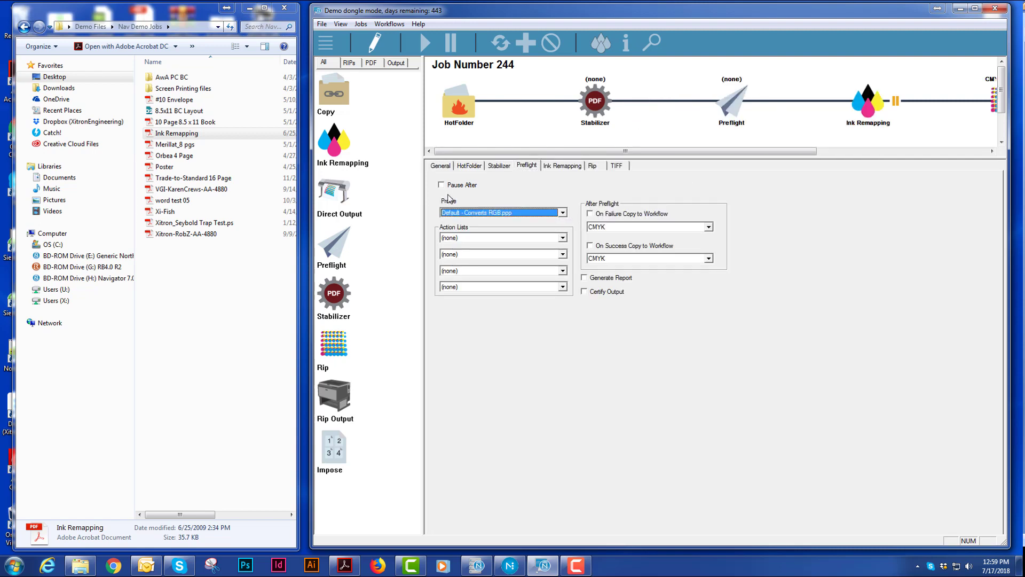
click(454, 185)
click(604, 279)
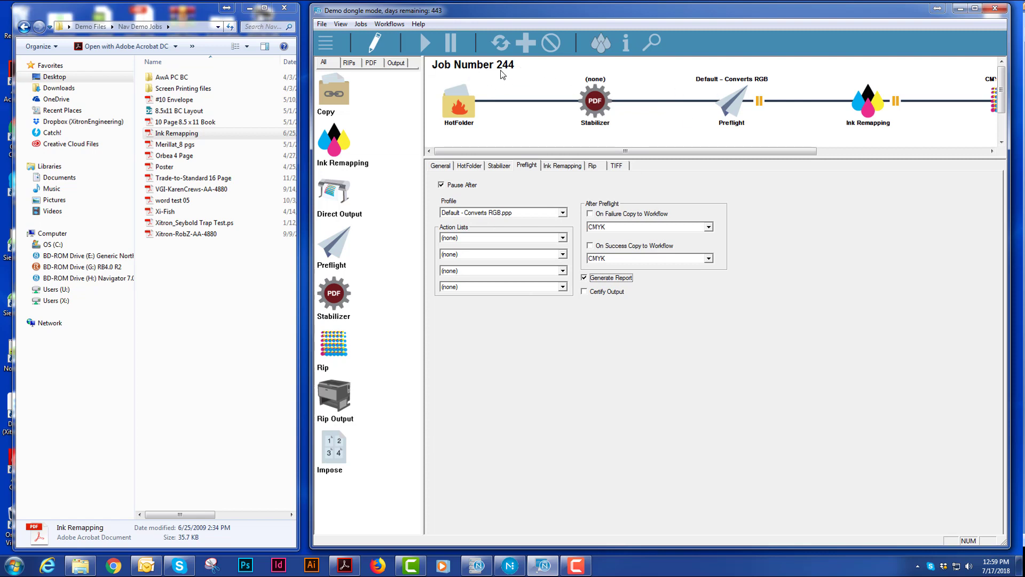
click(375, 42)
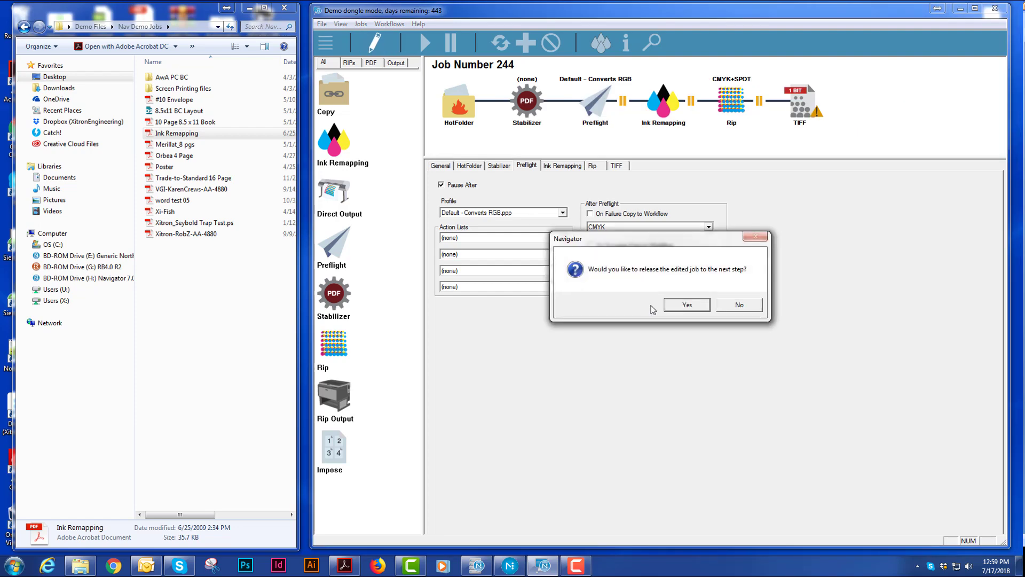
click(674, 308)
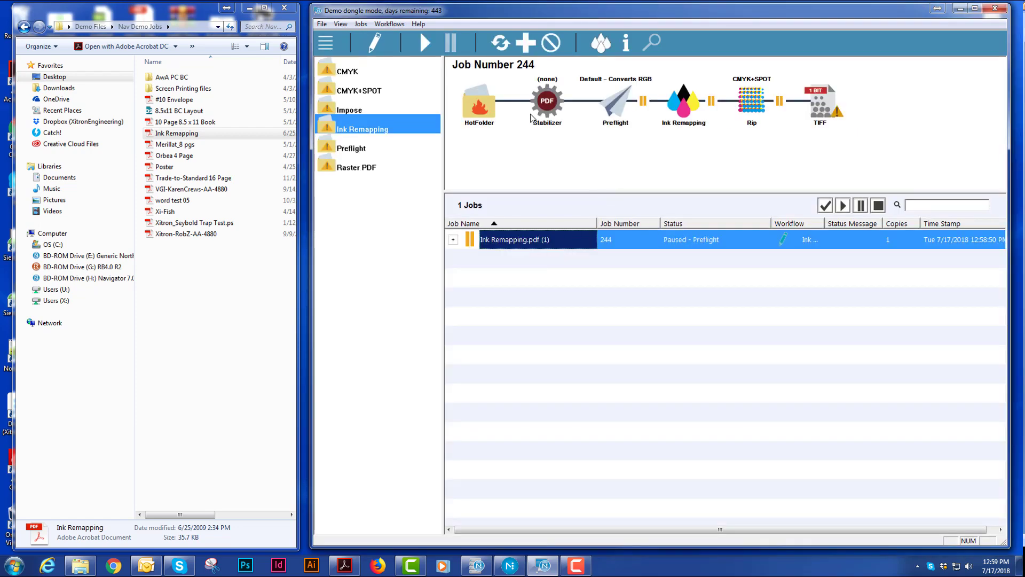
Step: Select job 244 to view its pipeline, then go back to the Ink Remapping workflow
click(730, 279)
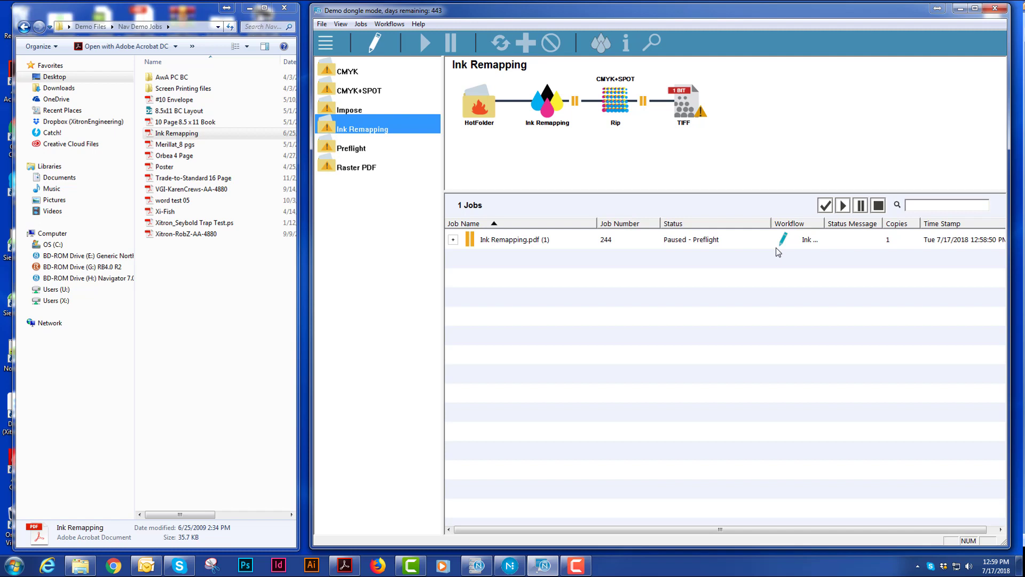
click(733, 243)
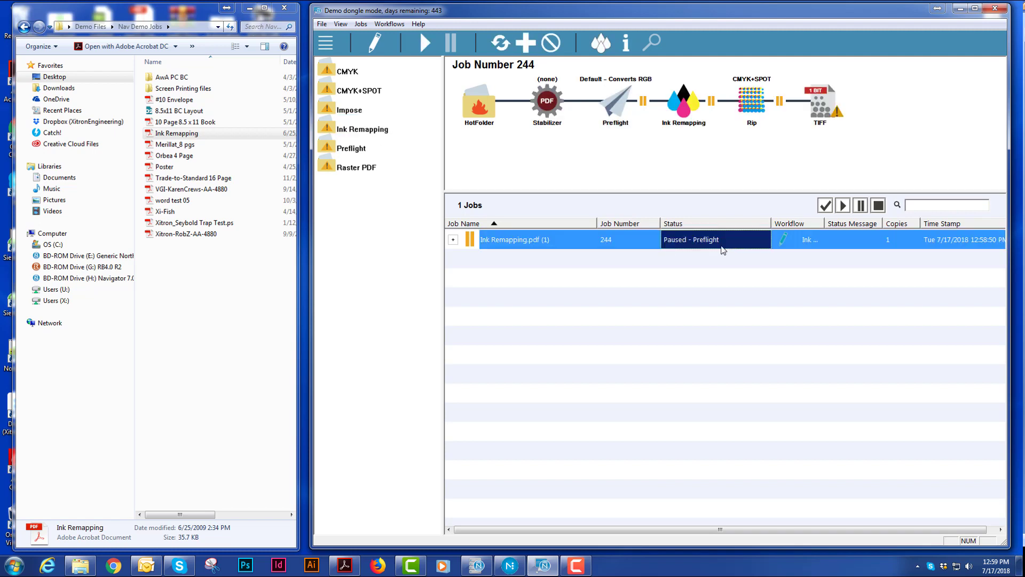
click(363, 128)
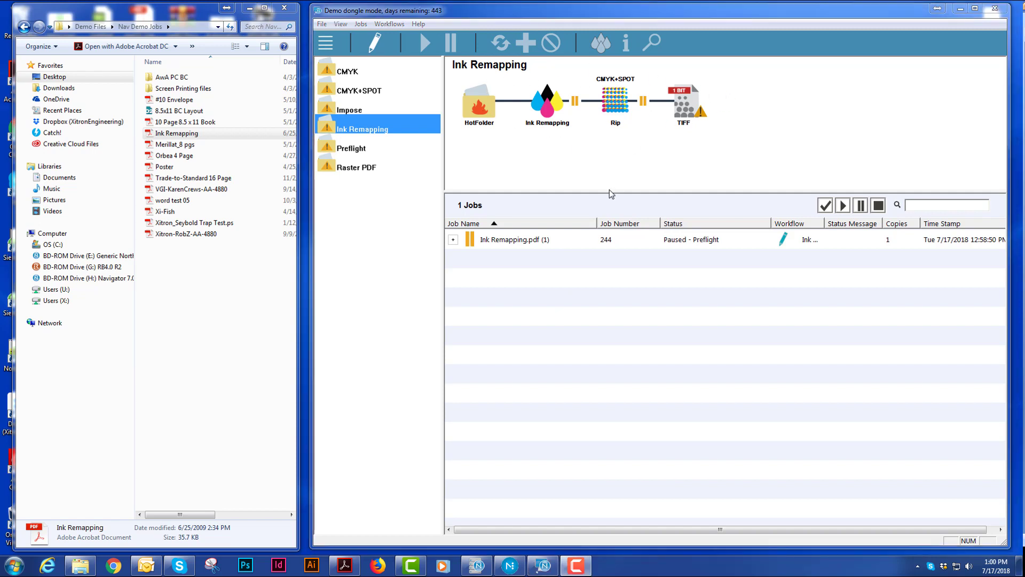
Step: Insert a Preflight step between HotFolder and Ink Remapping, then look through the step tabs
click(375, 47)
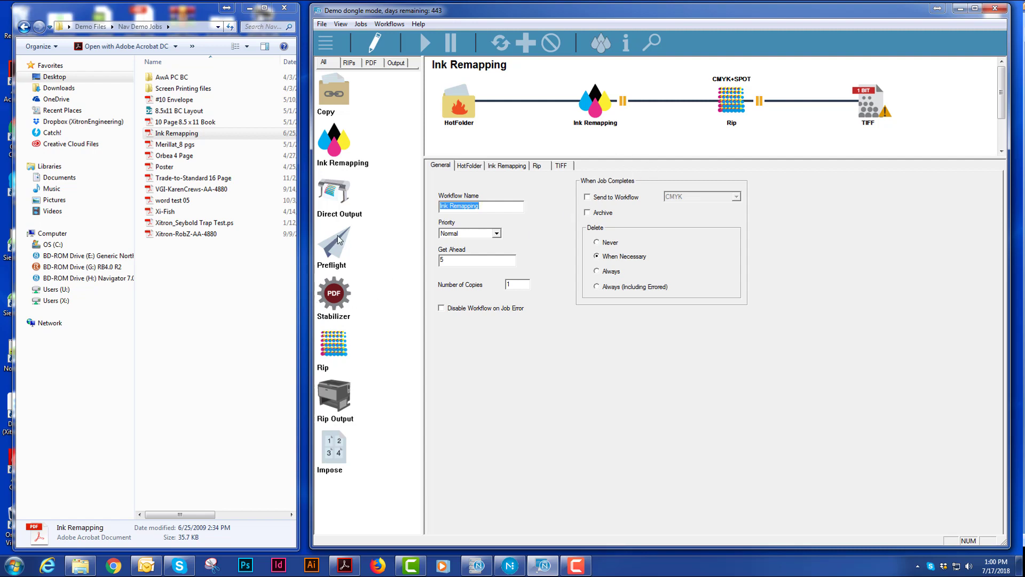
drag(338, 239, 532, 107)
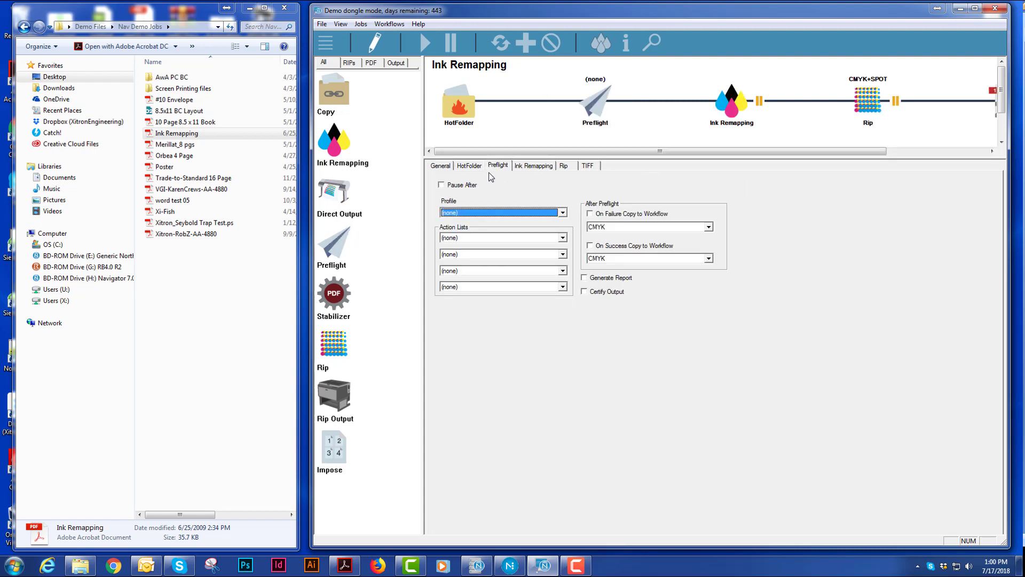
click(547, 167)
click(502, 168)
click(475, 168)
click(450, 168)
click(489, 167)
Step: Review the General settings, keeping the workflow priority at Normal, and check the HotFolder tab
click(523, 168)
click(501, 167)
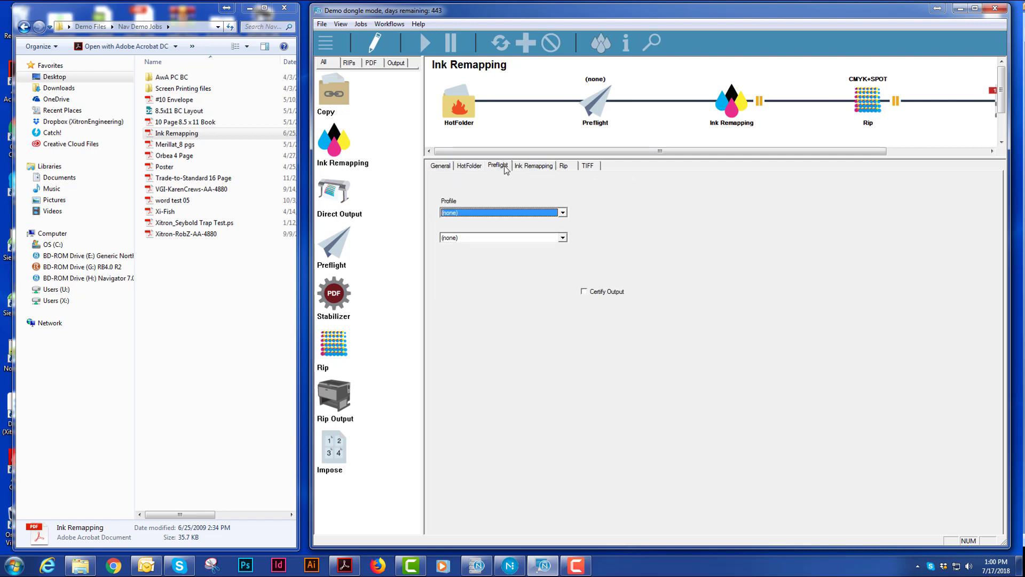
click(451, 168)
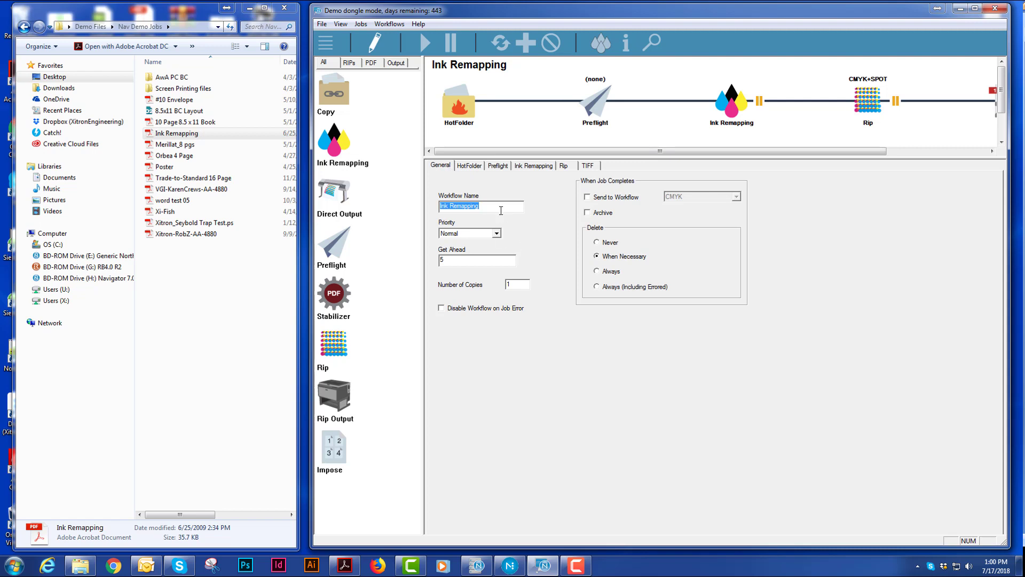
click(496, 233)
click(496, 233)
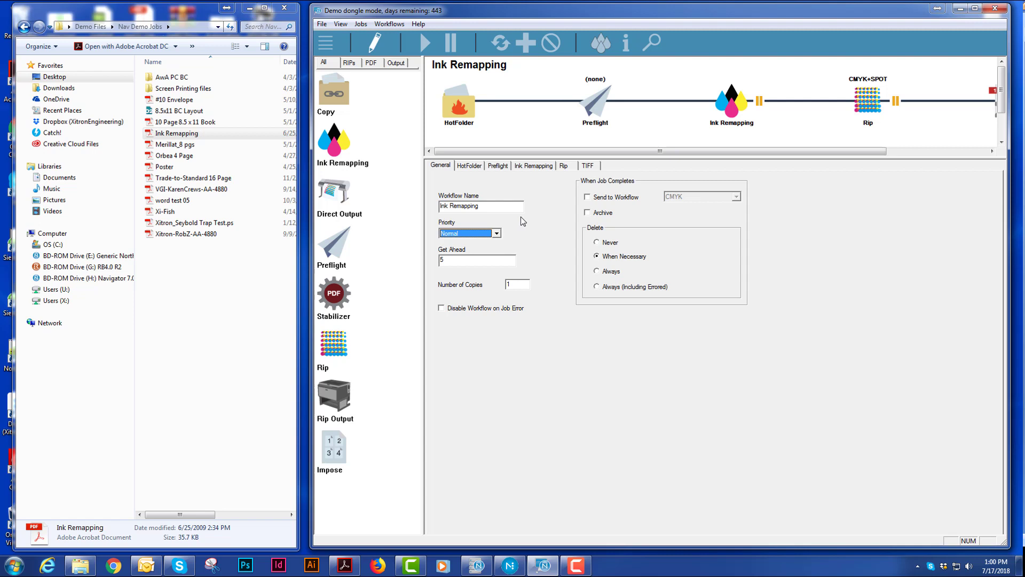
click(470, 167)
click(510, 166)
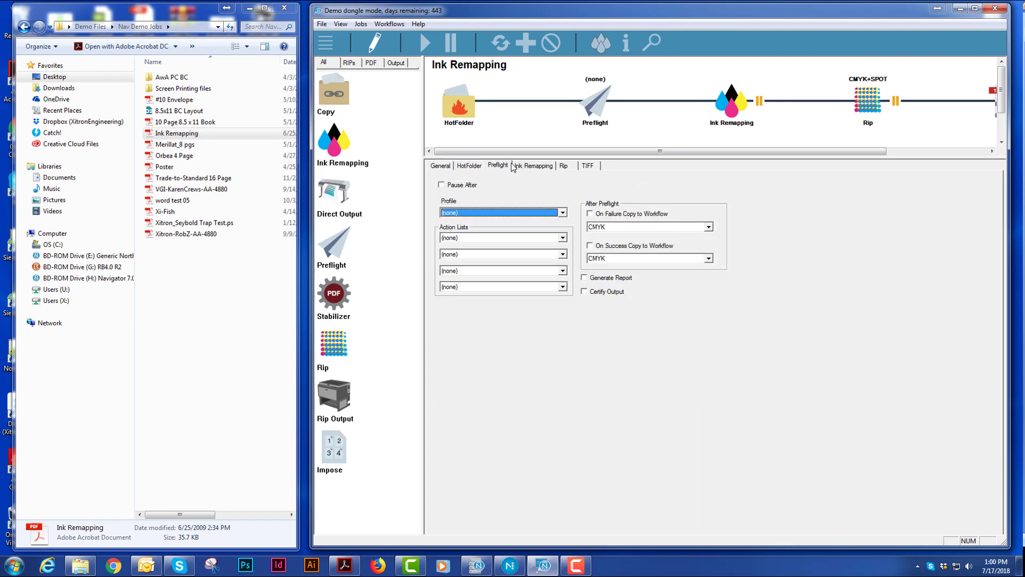
Step: Set Preflight to Default - Converts RGB.ppp, Pause After, action list (none), and Generate Report
click(505, 212)
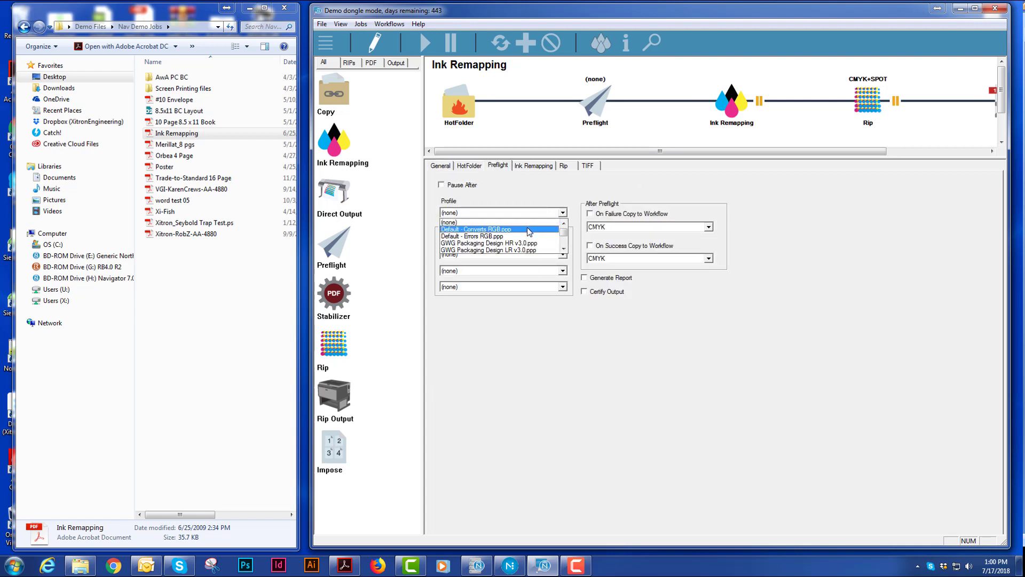
click(506, 234)
click(460, 187)
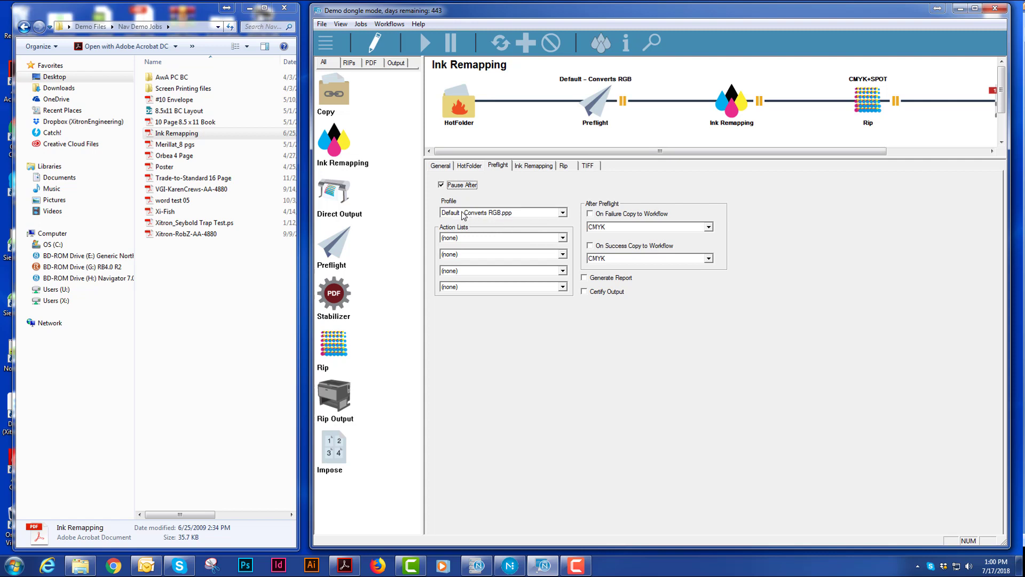
click(519, 239)
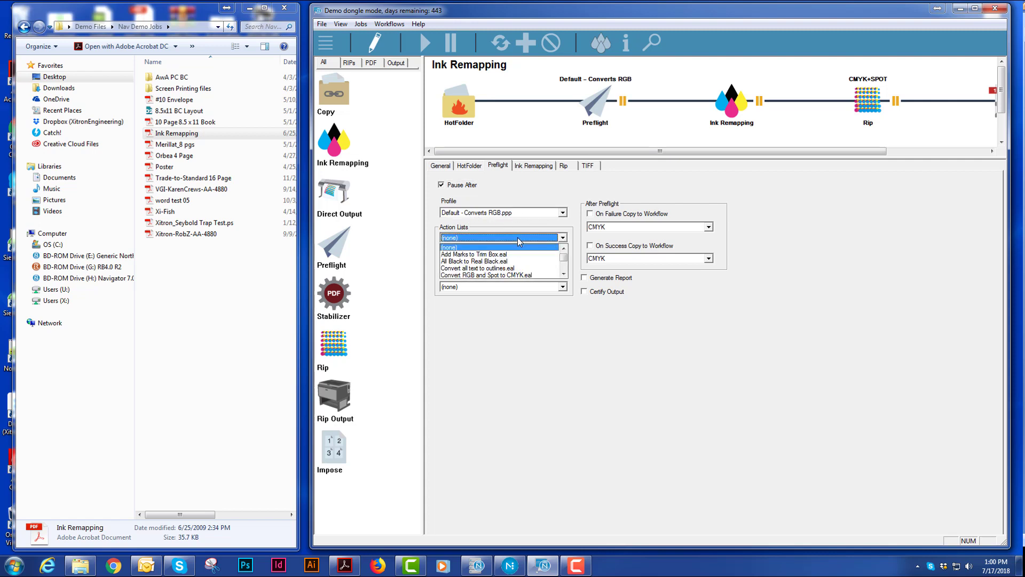
click(571, 270)
click(609, 278)
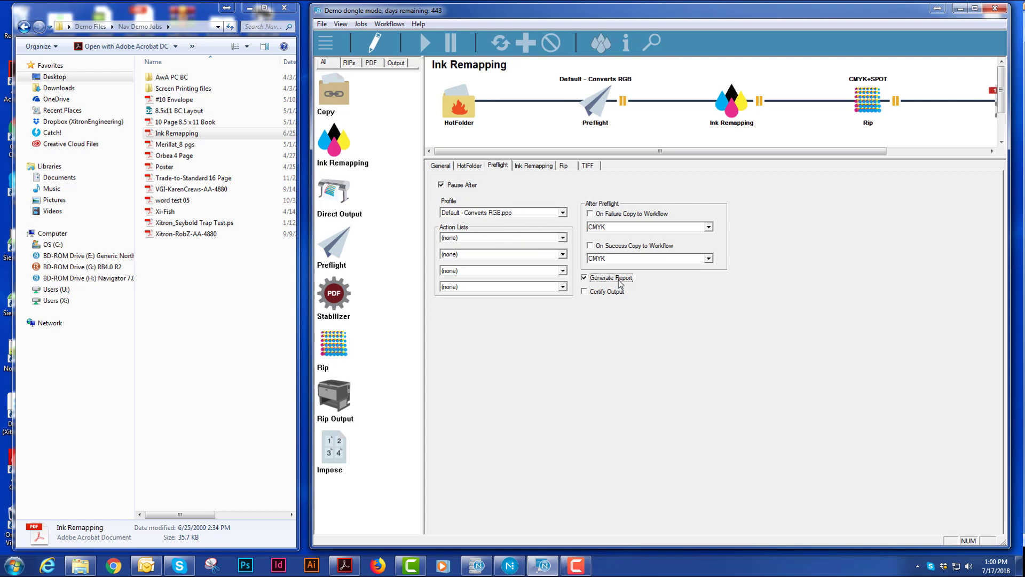
click(534, 166)
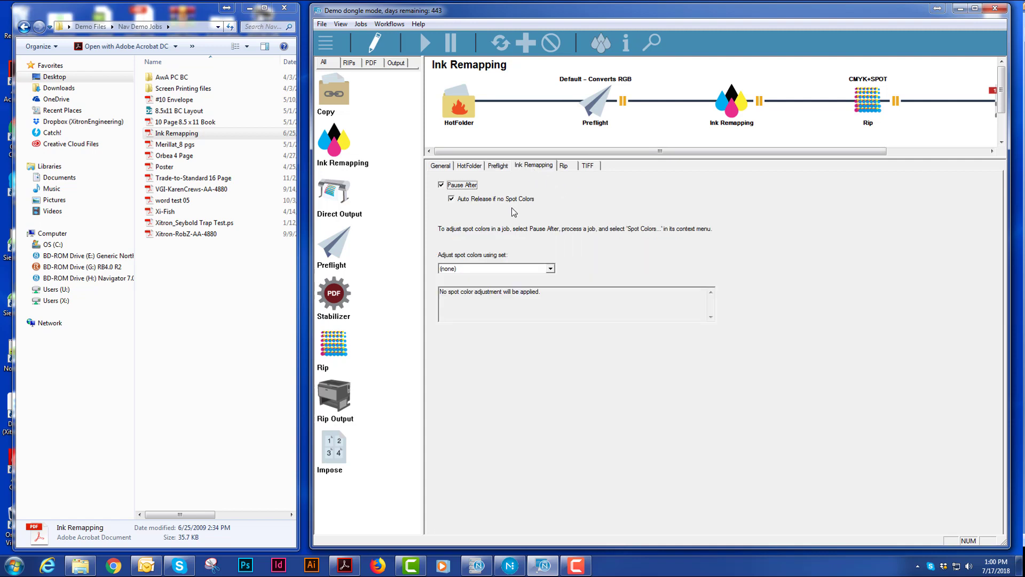
click(564, 166)
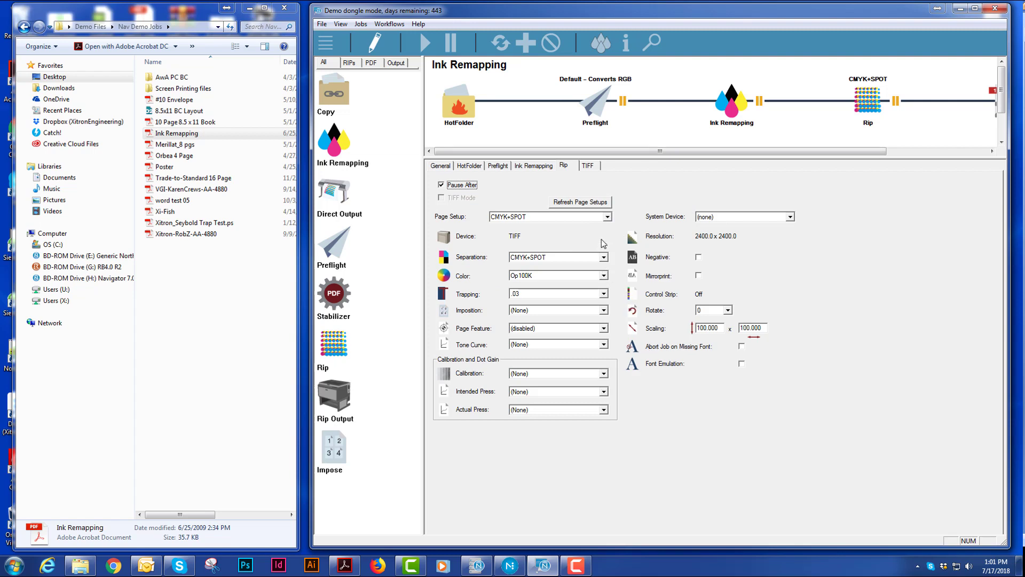
Step: Try the Raster PDF page setup with CMYK Composite (Contone) and no trapping, then revert to CMYK+SPOT
click(607, 217)
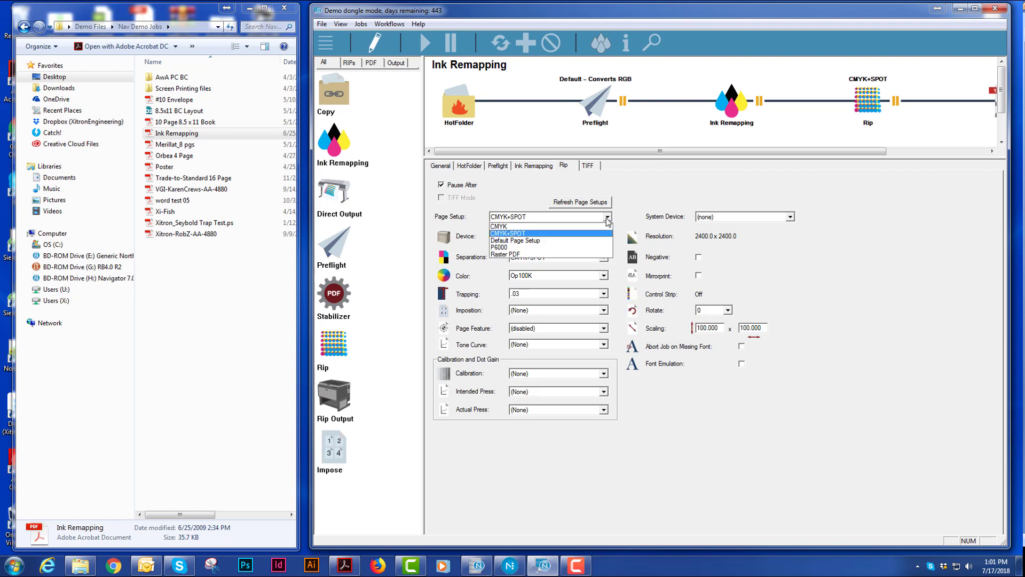
click(579, 250)
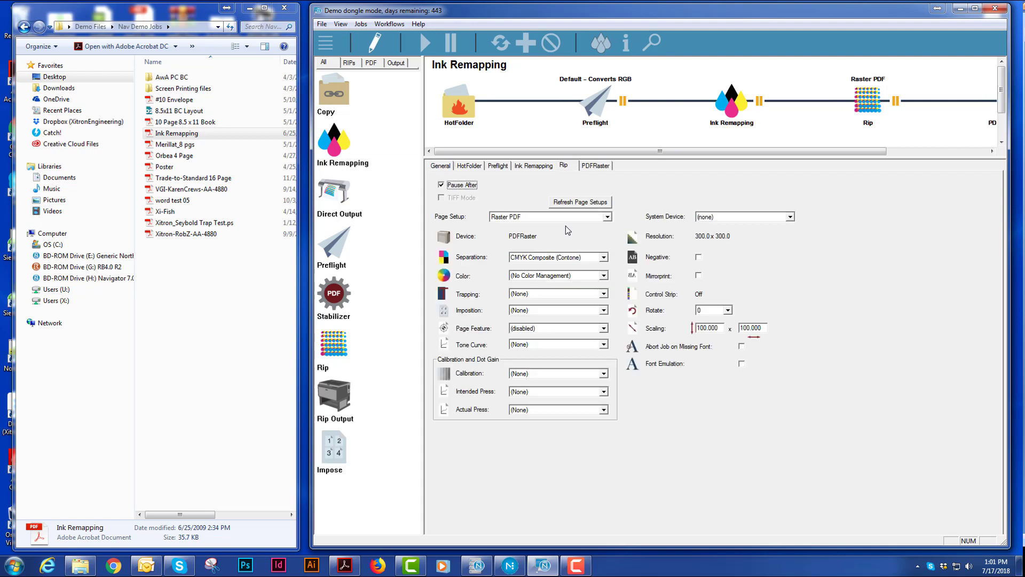
click(602, 257)
click(602, 258)
click(582, 296)
click(580, 296)
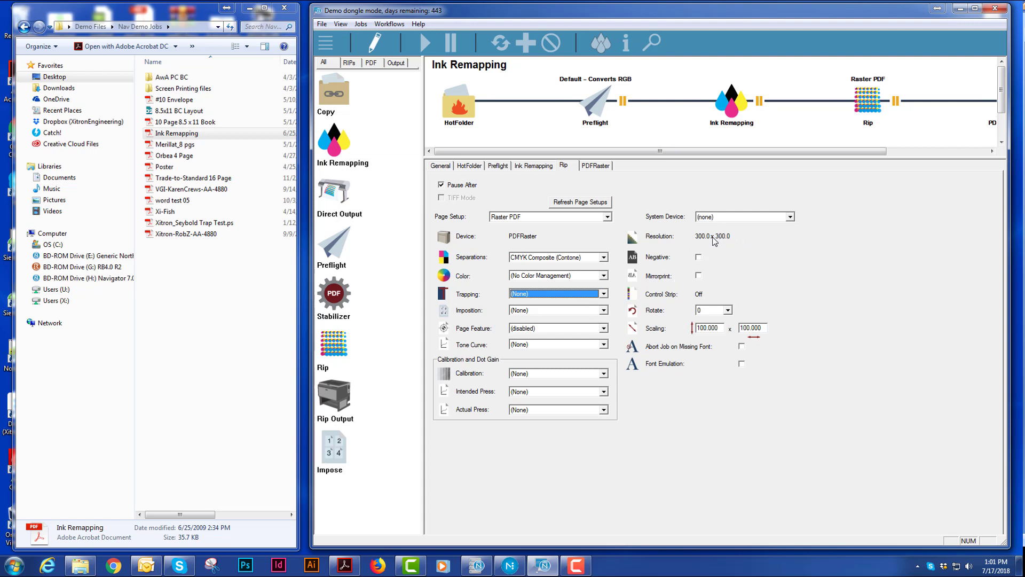
click(599, 259)
click(599, 254)
click(607, 216)
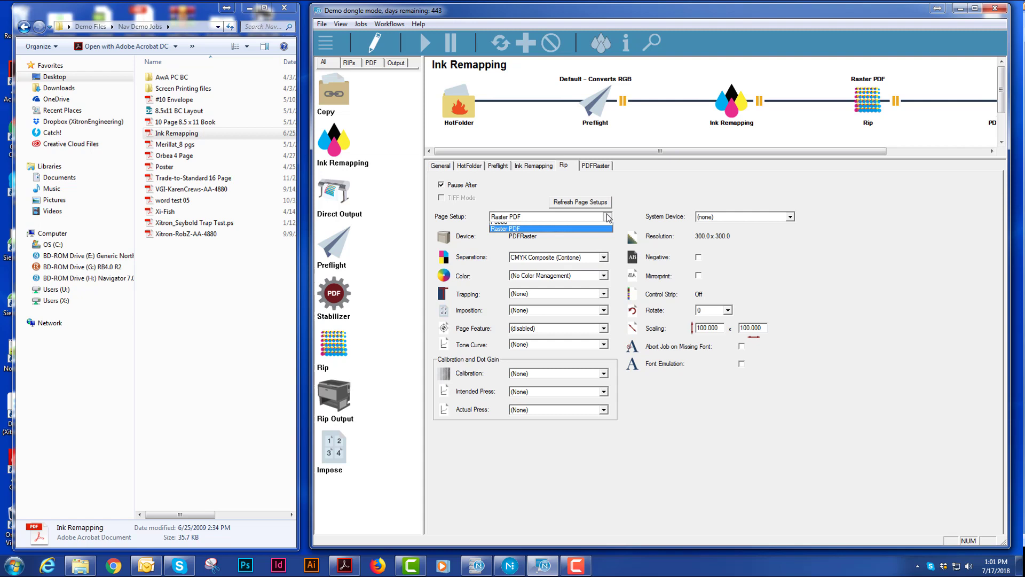
click(550, 251)
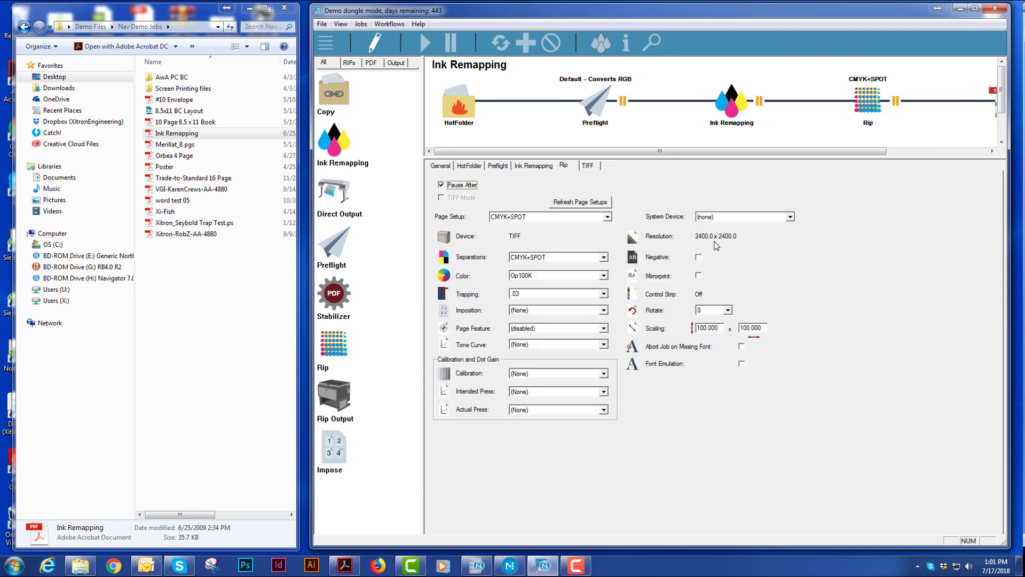
Step: Keep calibration, intended press and actual press at (None), and finish editing the workflow
click(597, 374)
click(597, 375)
click(587, 393)
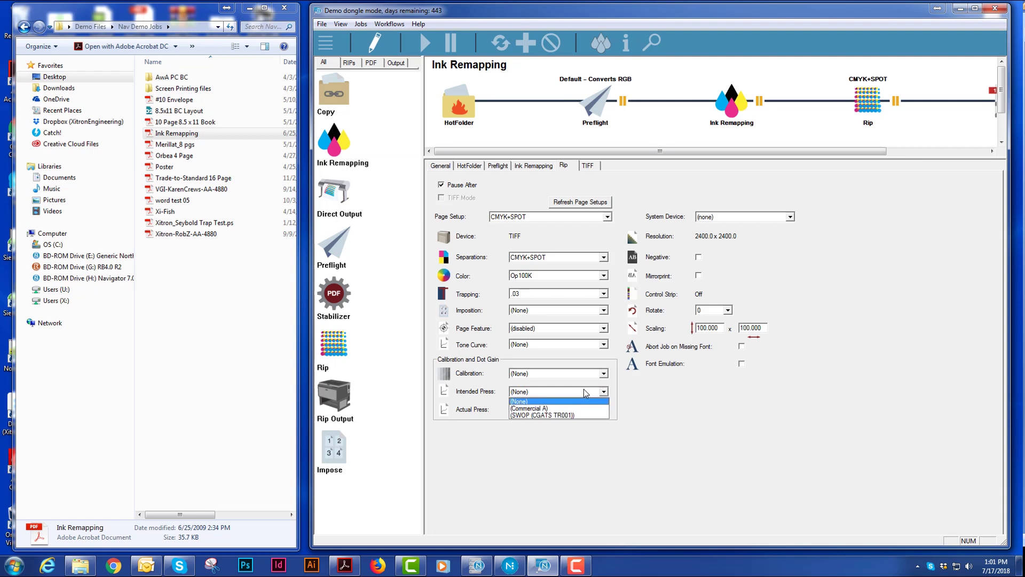
click(584, 409)
click(570, 417)
click(571, 413)
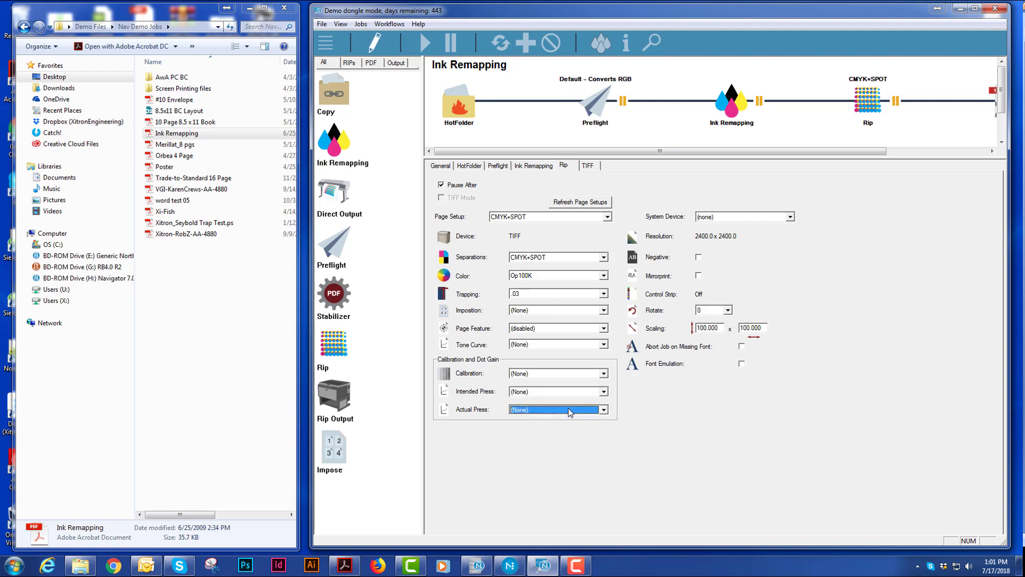
click(379, 49)
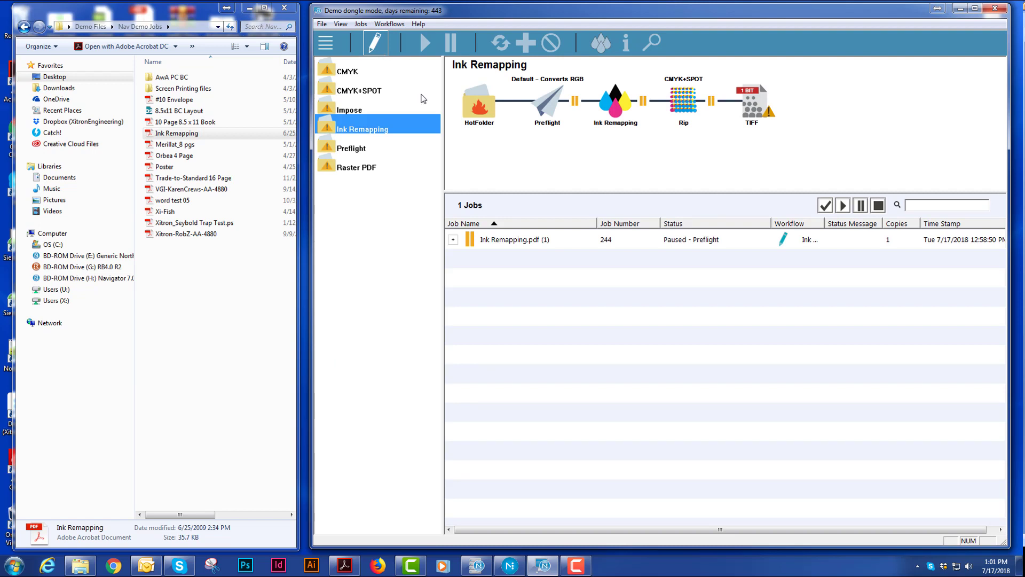